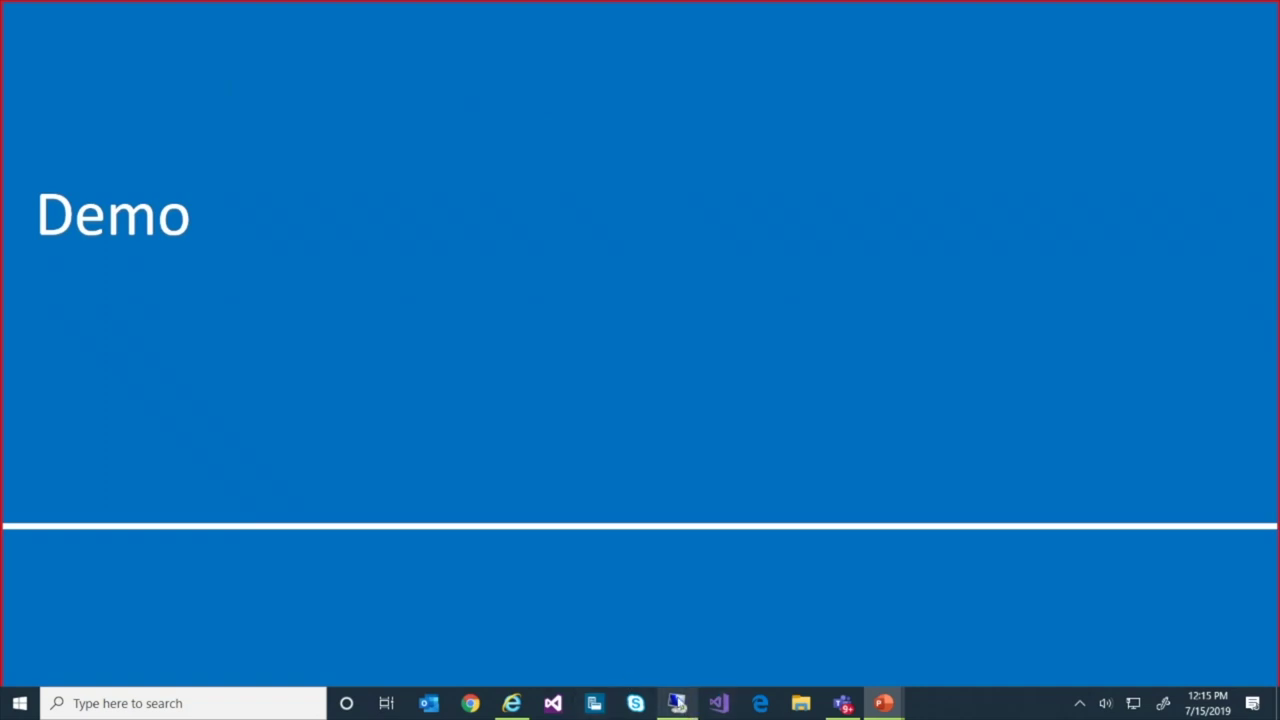
Step: Switch to the remote desktop session and unlock it by entering the account's PIN
click(677, 703)
click(652, 465)
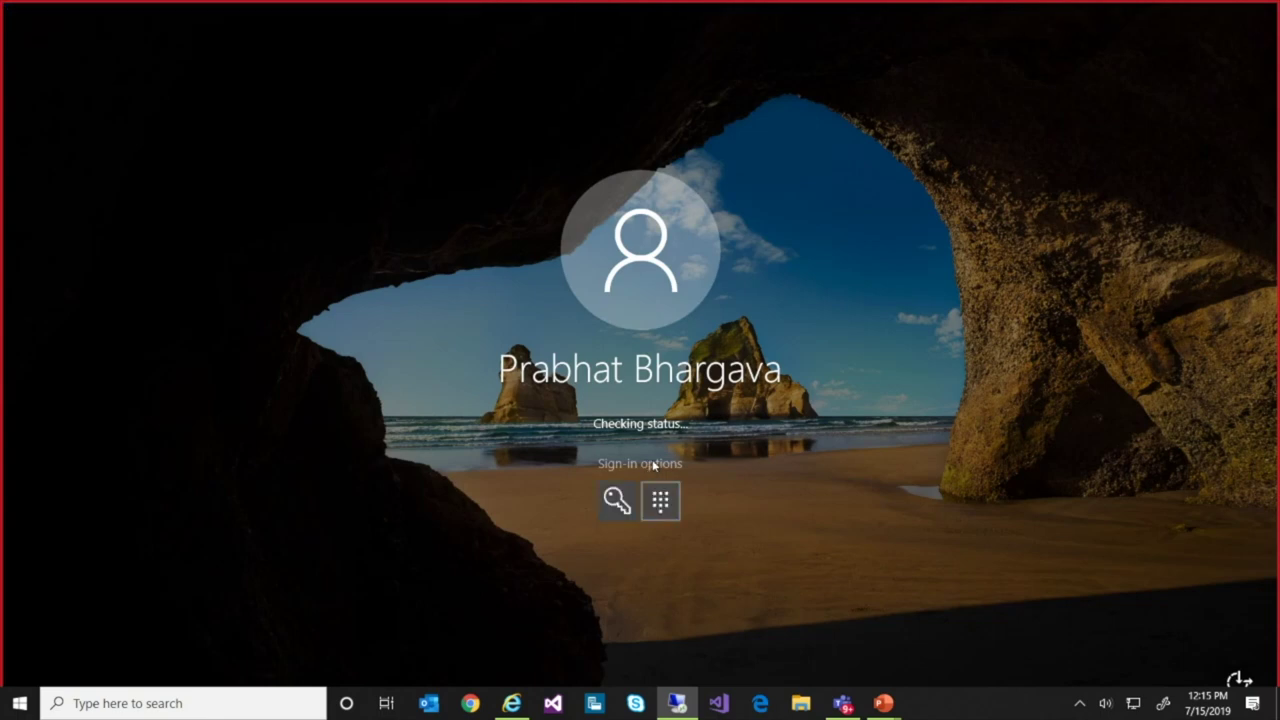
click(614, 496)
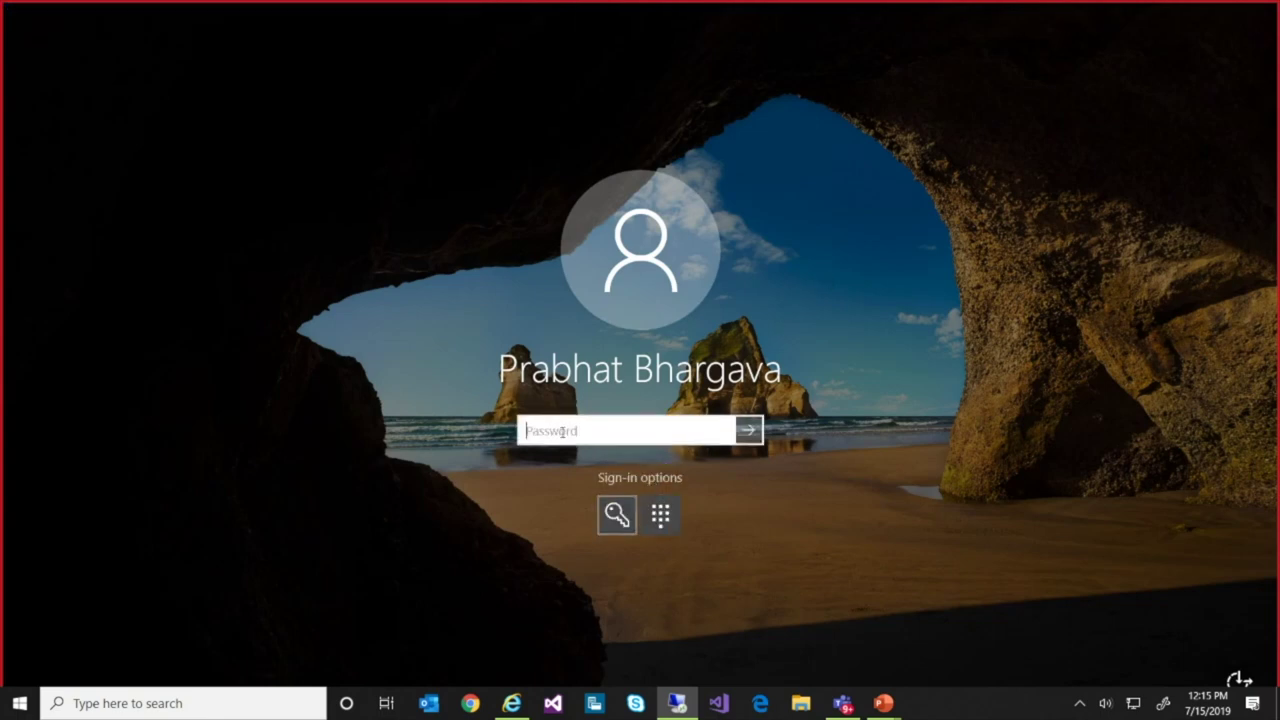
click(660, 514)
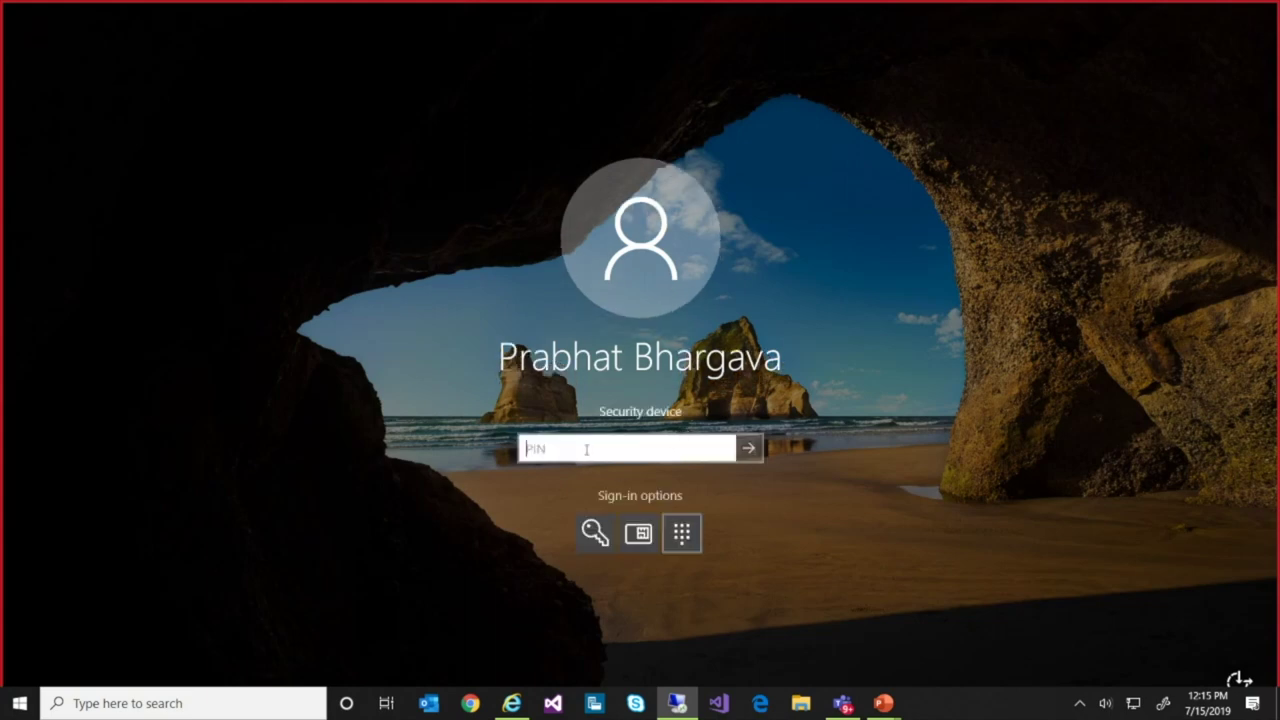
text(••••••)
click(748, 452)
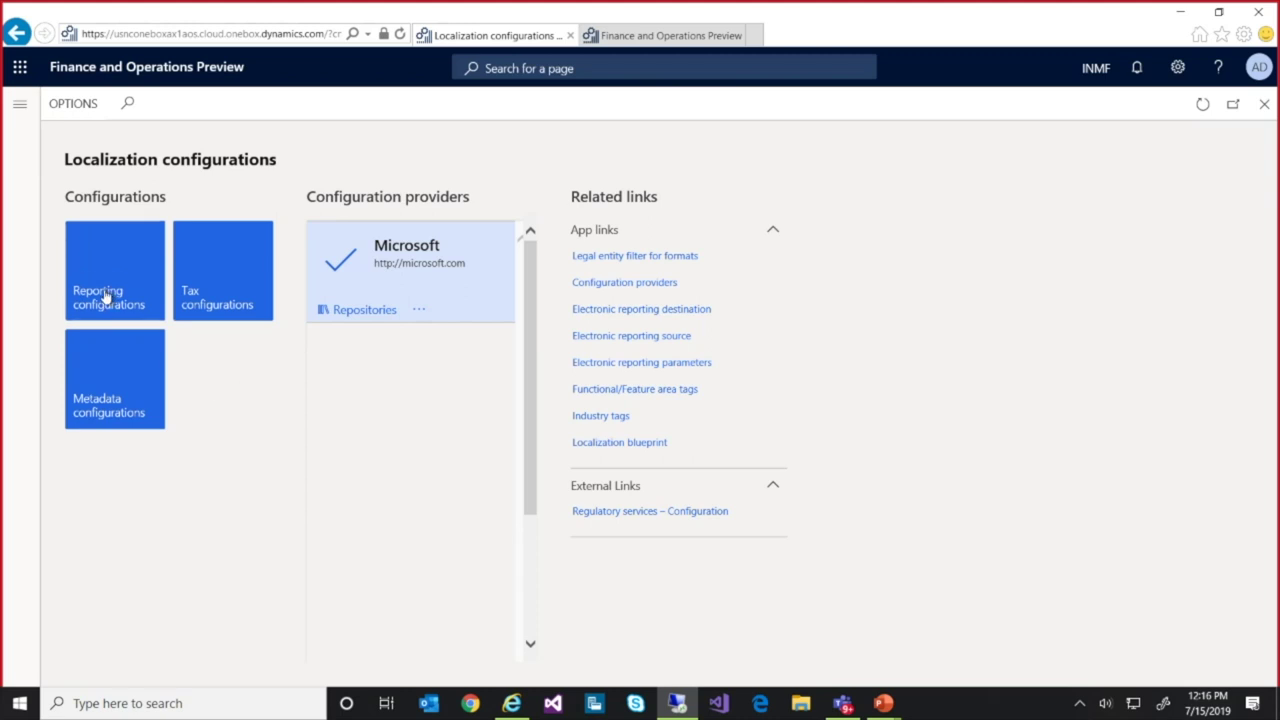
Step: Go to the Electronic reporting workspace and open its Reporting configurations
click(20, 105)
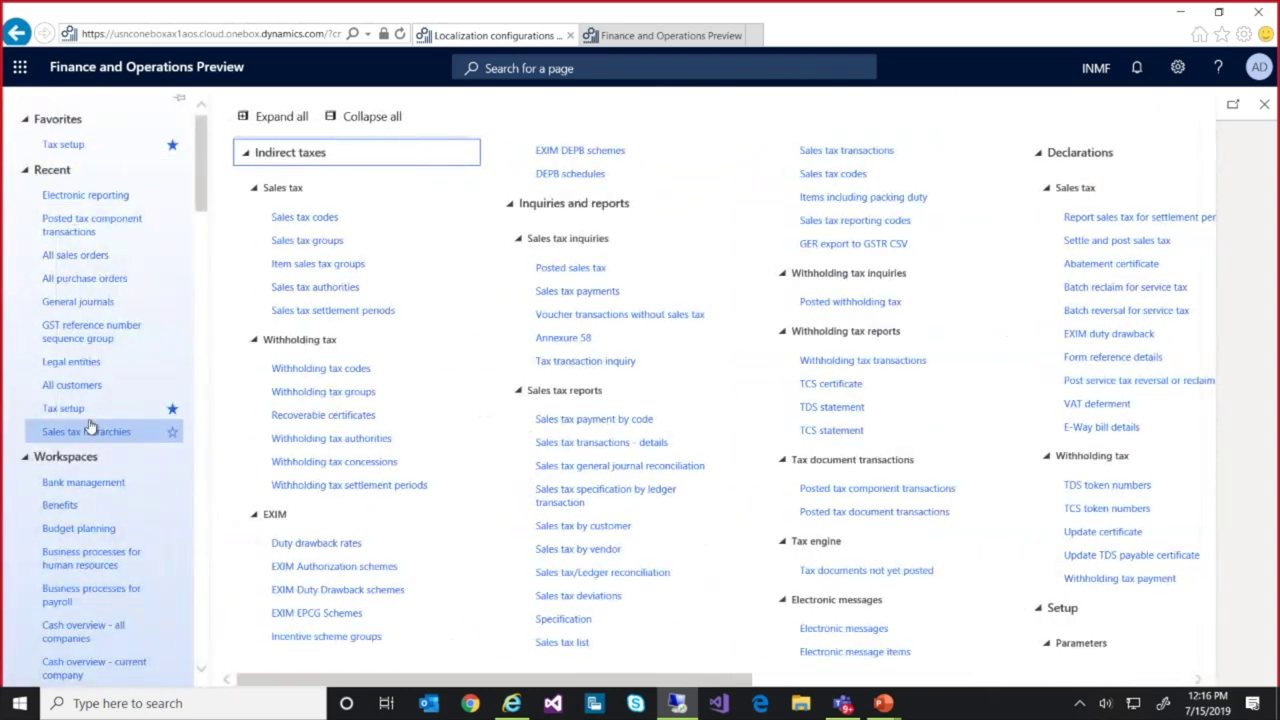
scroll(145, 400, down, 5)
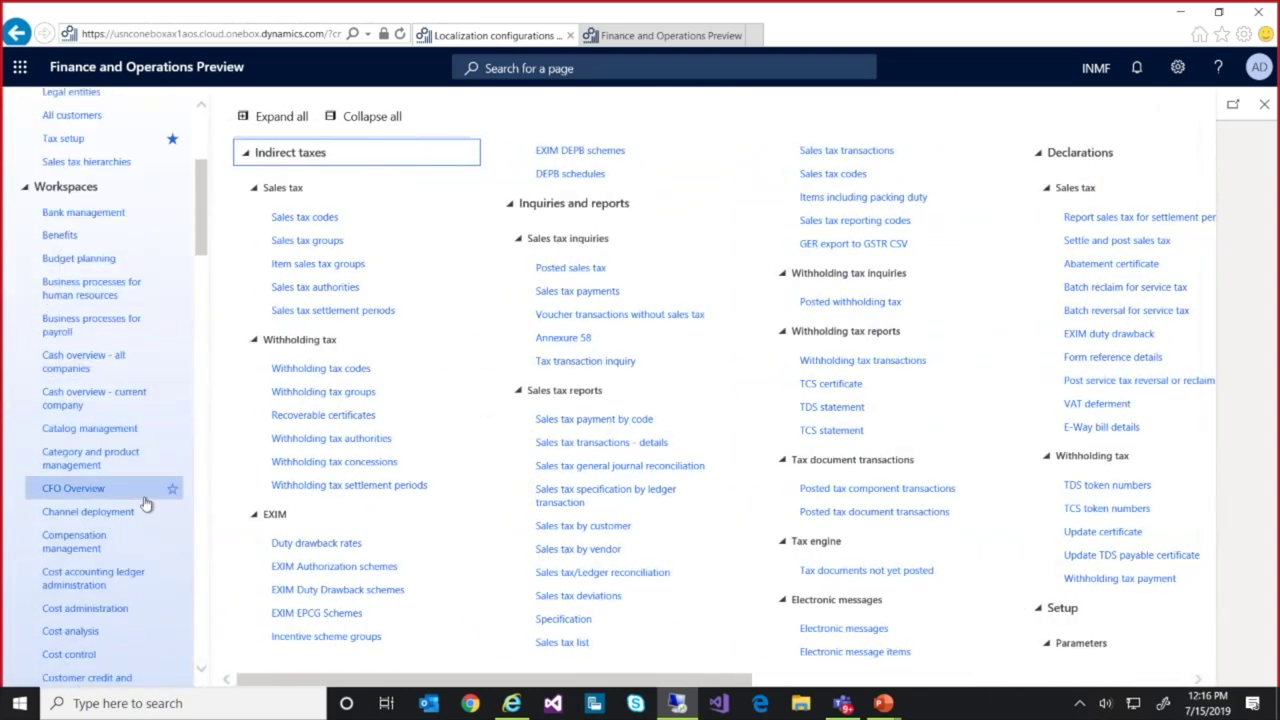
scroll(145, 505, down, 4)
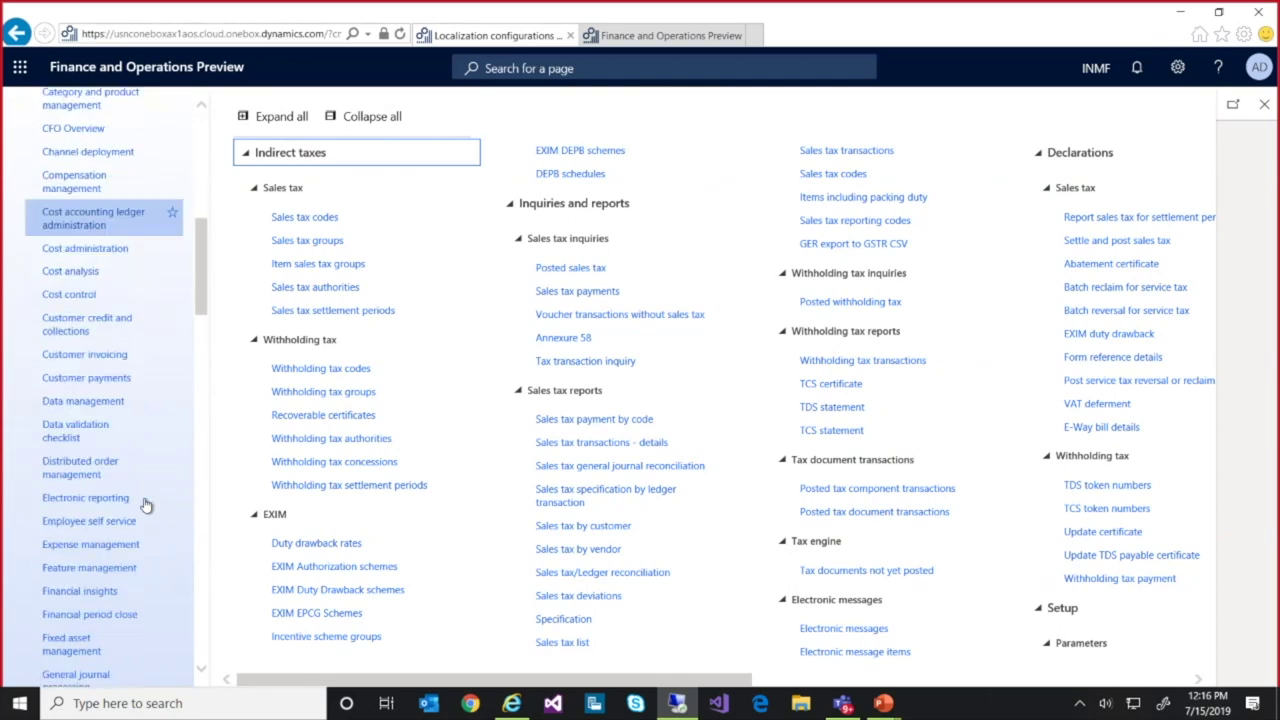
click(85, 498)
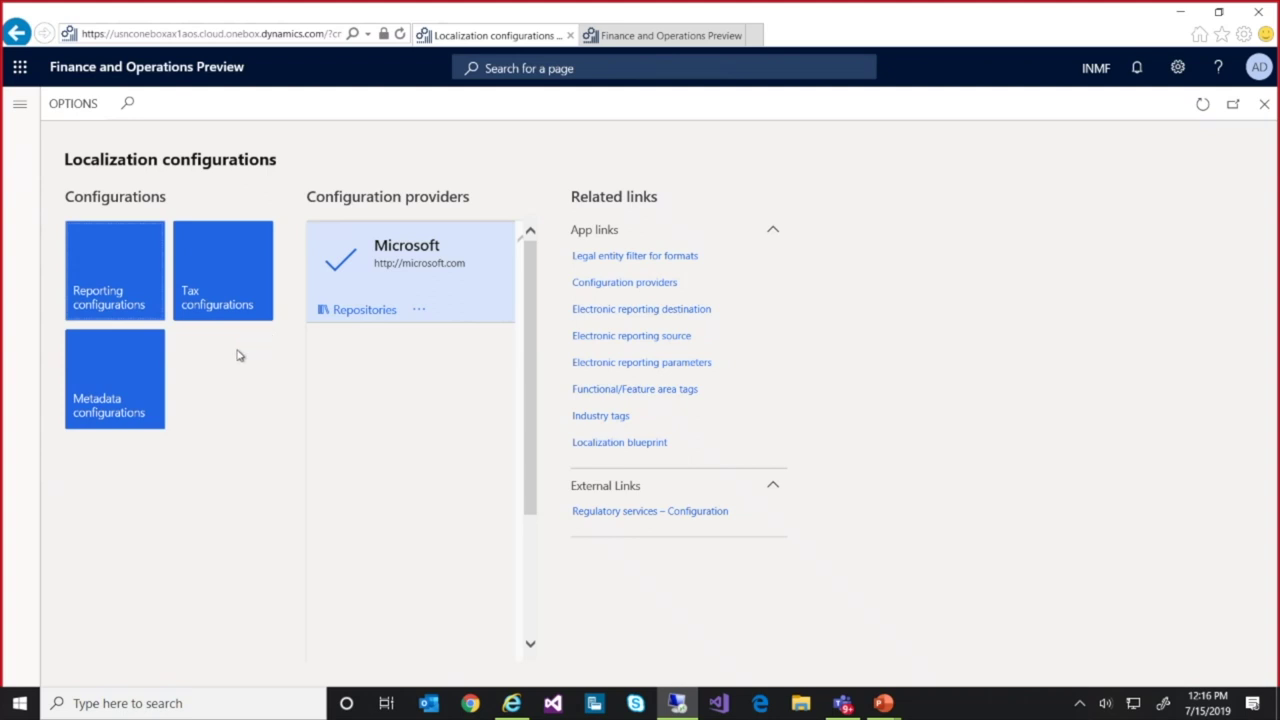
click(91, 299)
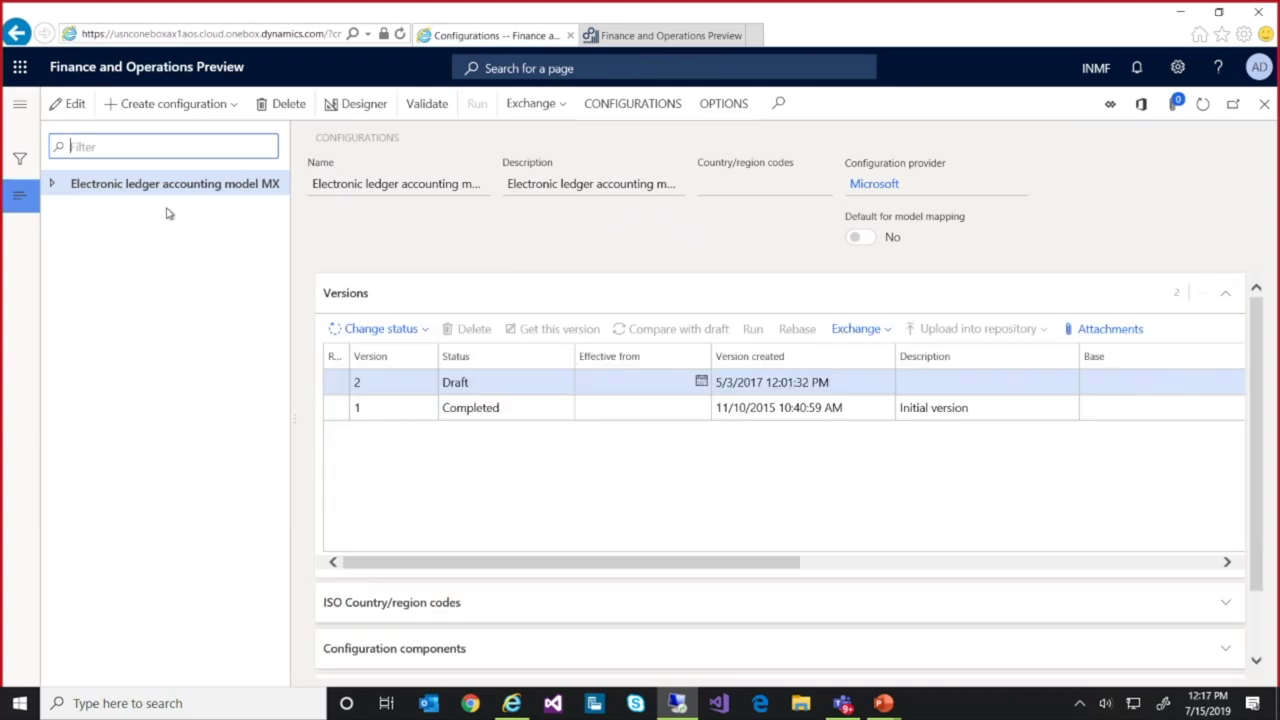
Step: Load the configuration file GSTReturns.version.14.Step1 from the desktop folder Version 14 configuration report as an XML import
click(191, 188)
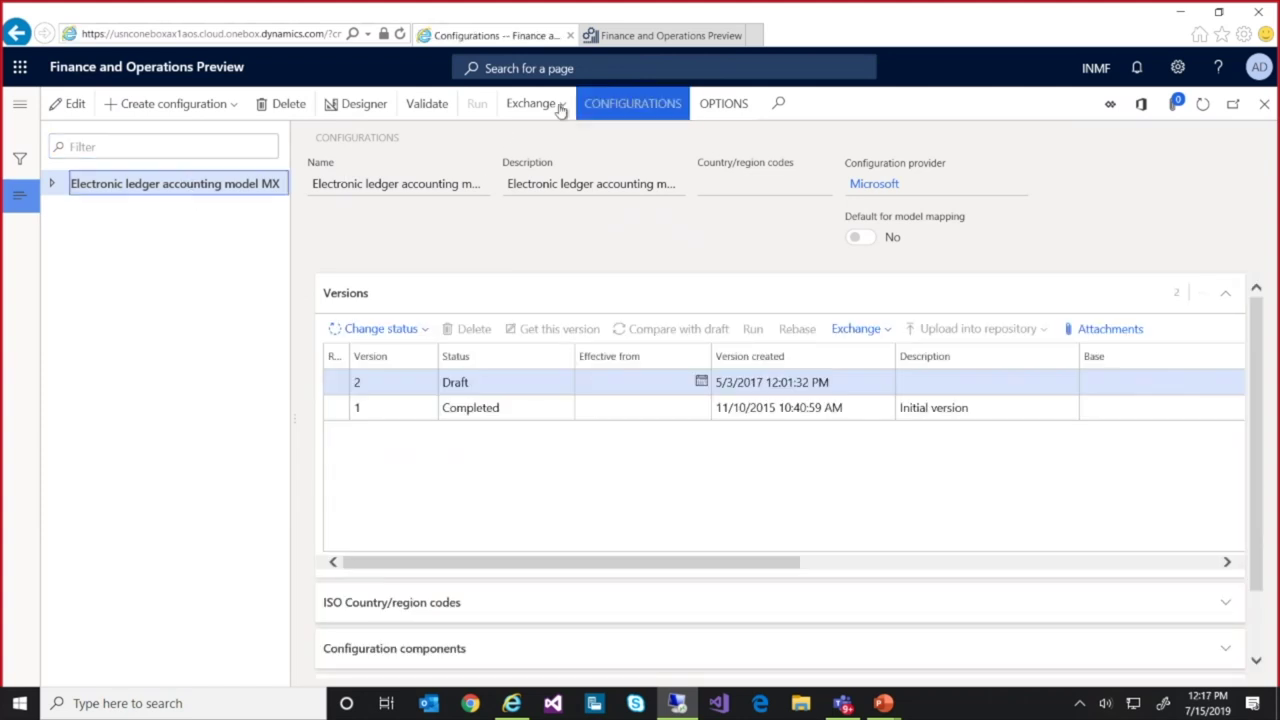
click(562, 106)
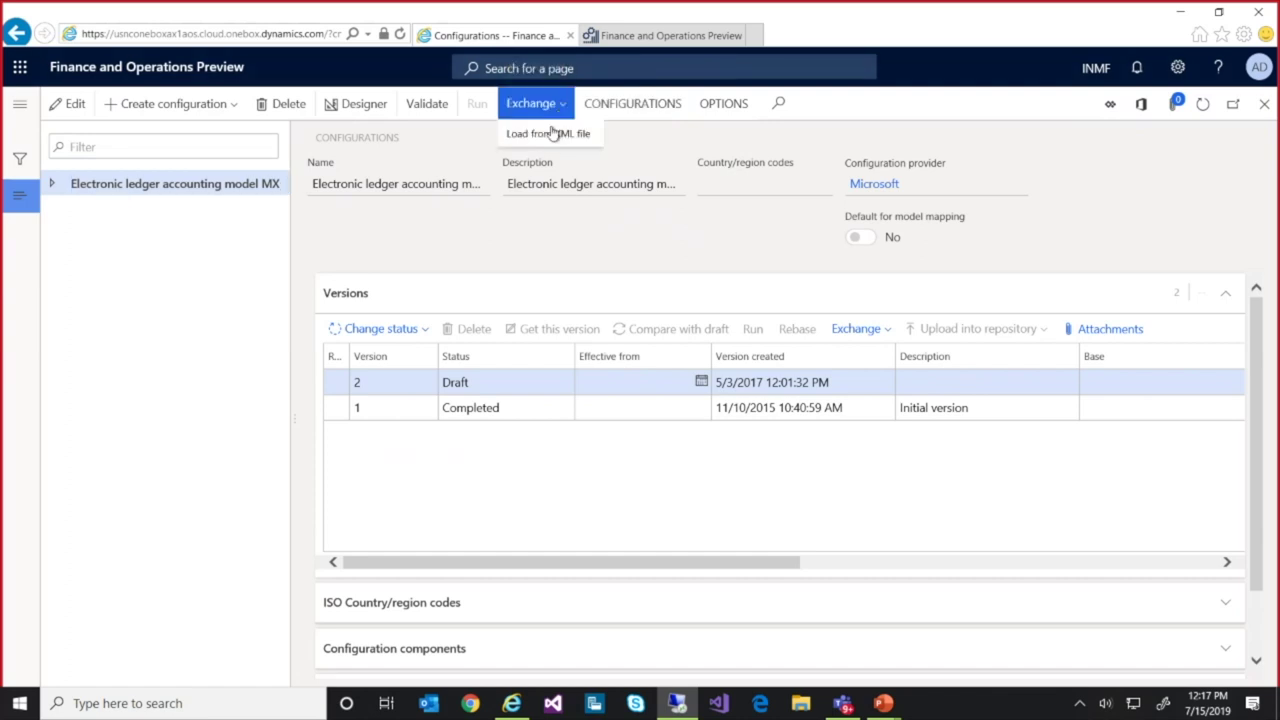
click(549, 135)
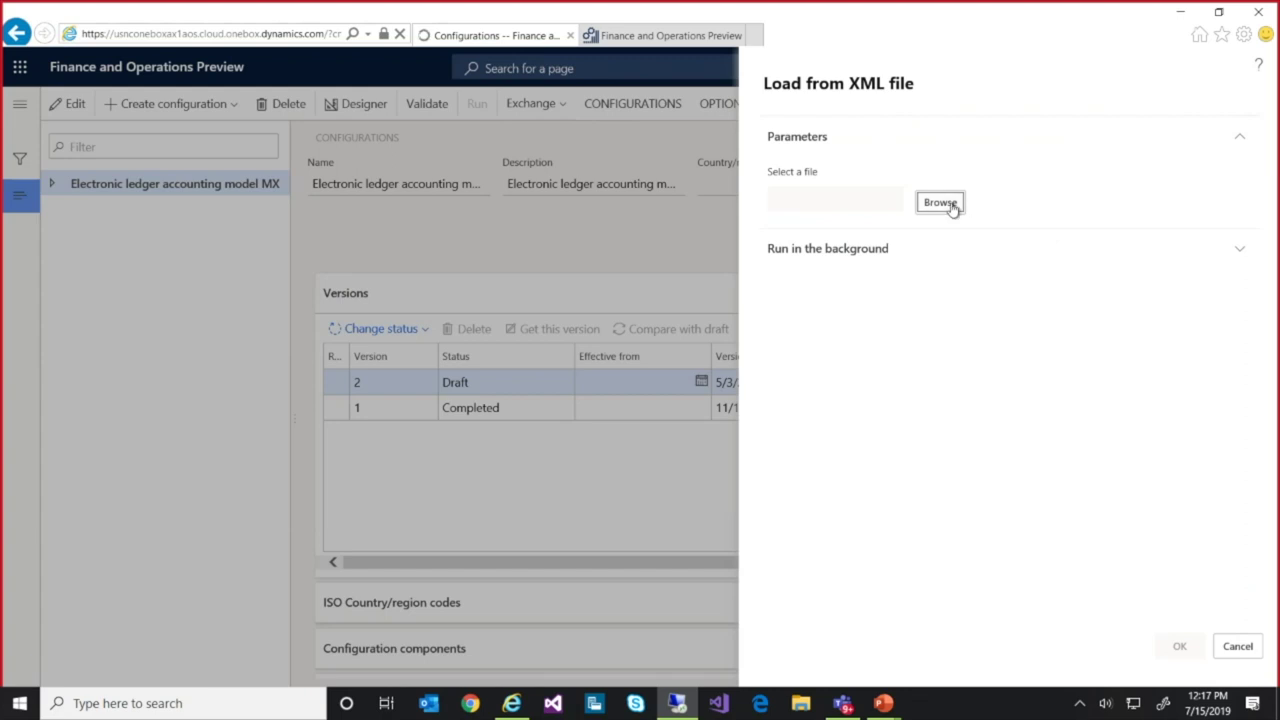
click(940, 203)
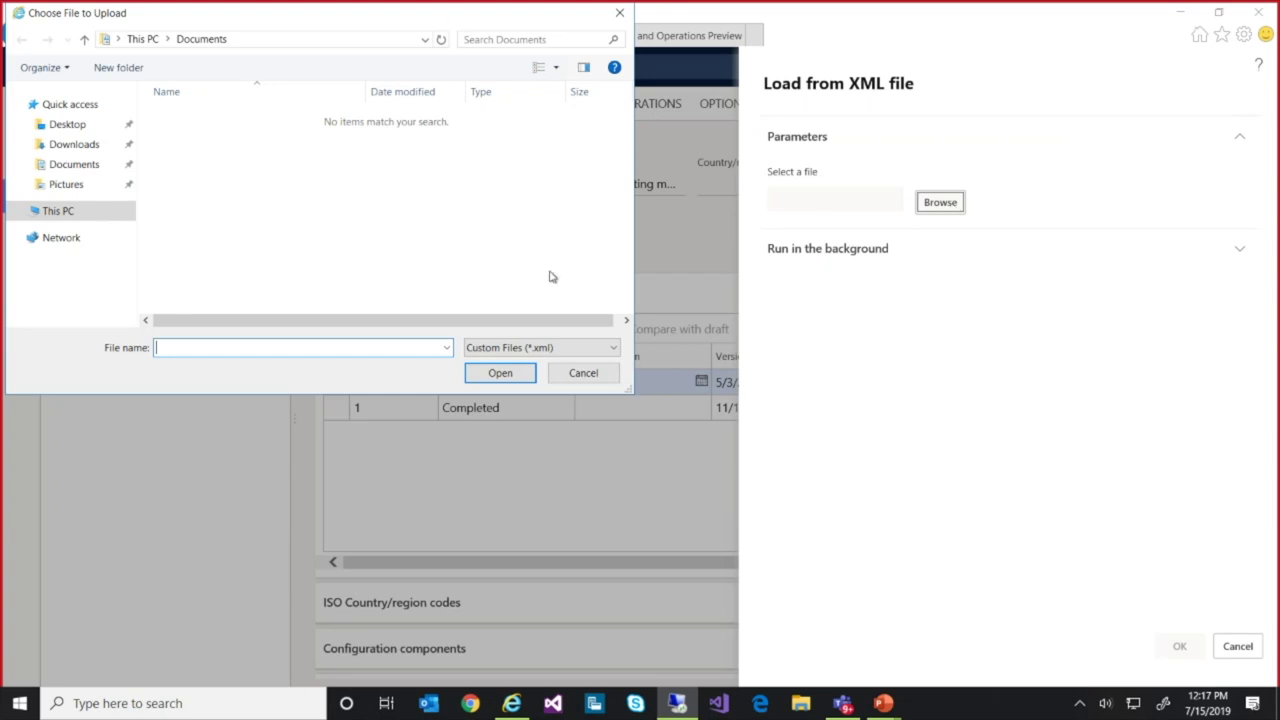
click(74, 130)
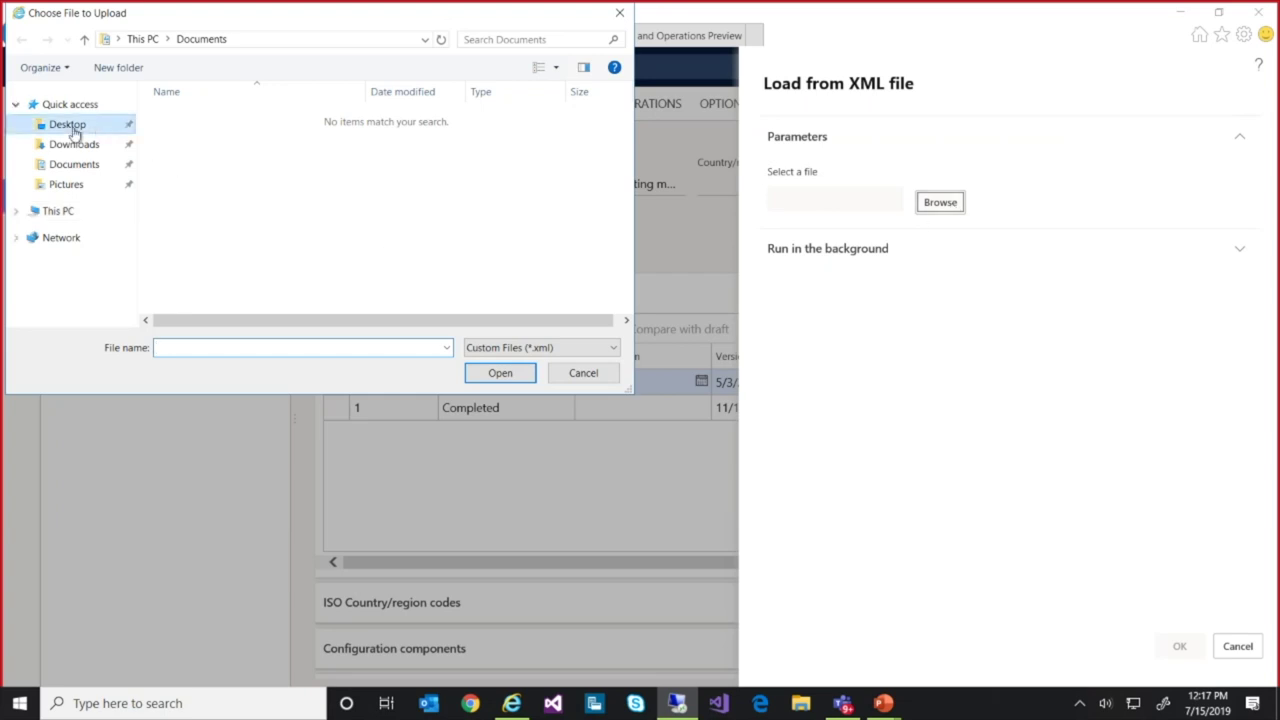
double_click(220, 120)
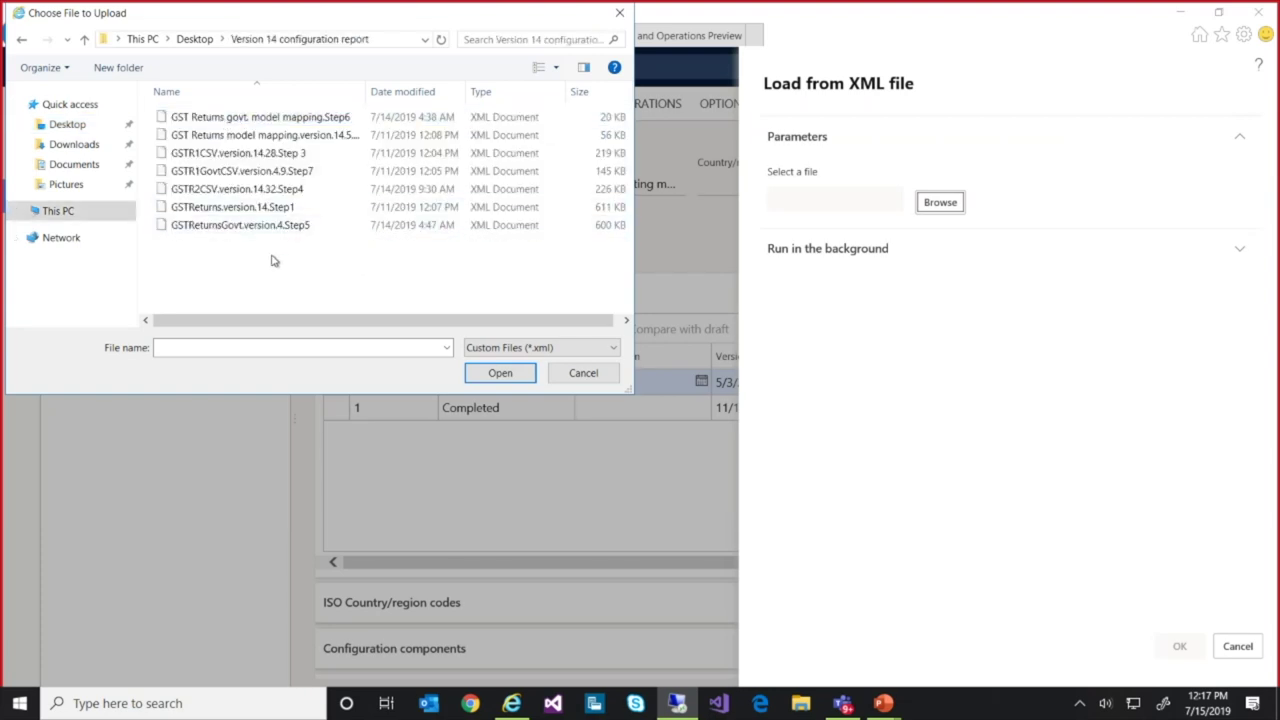
click(237, 212)
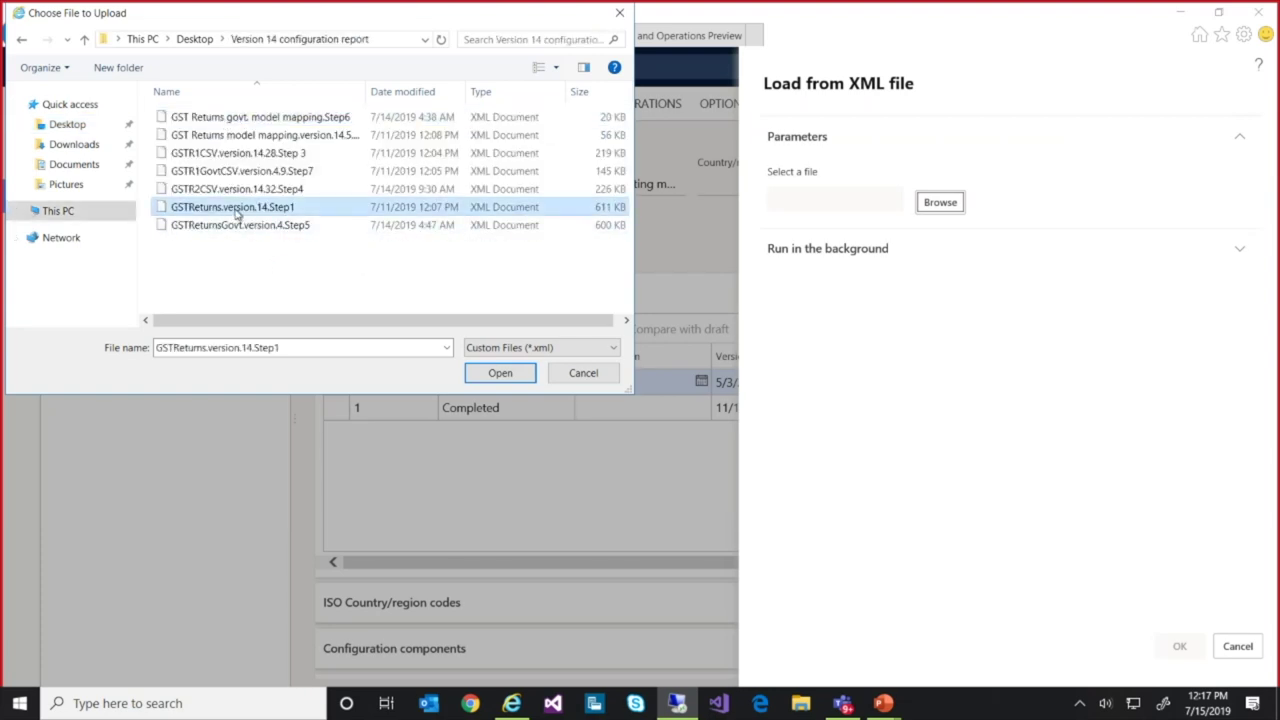
click(500, 373)
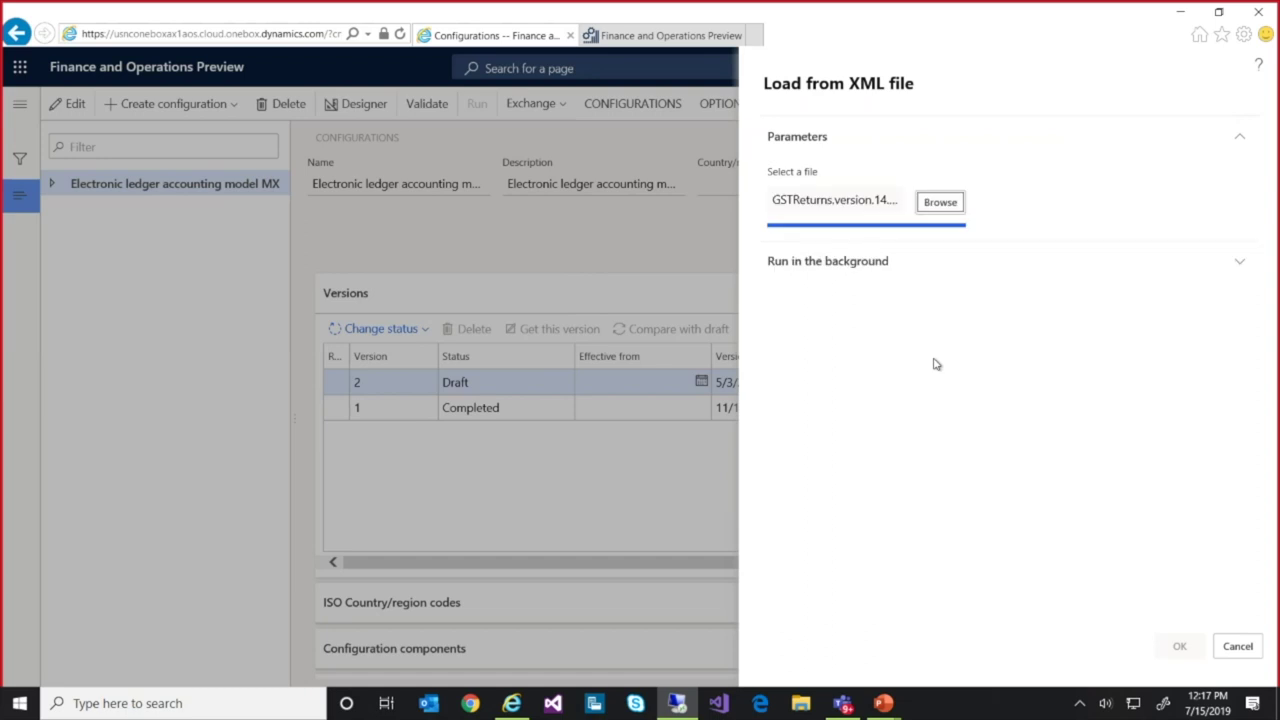
click(1180, 647)
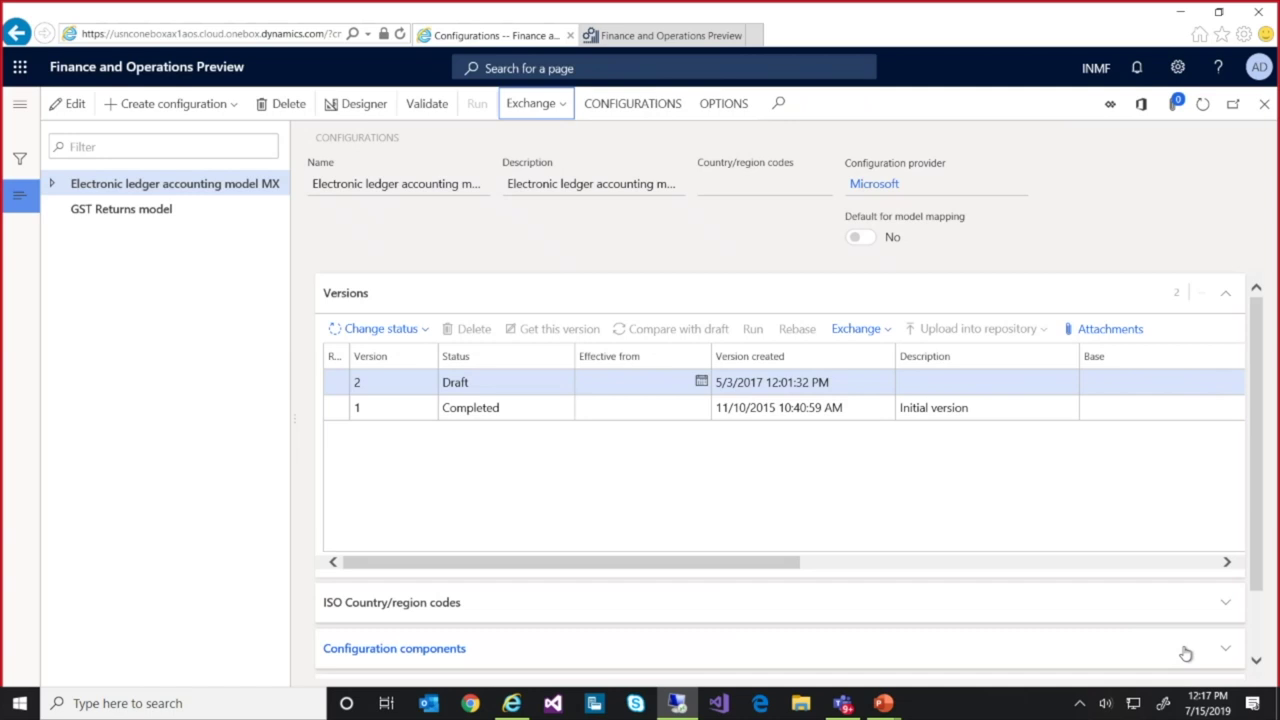
Step: Import the XML configuration file GST Returns model mapping.version.14.5.Step2 from the Version 14 configuration report folder
click(557, 111)
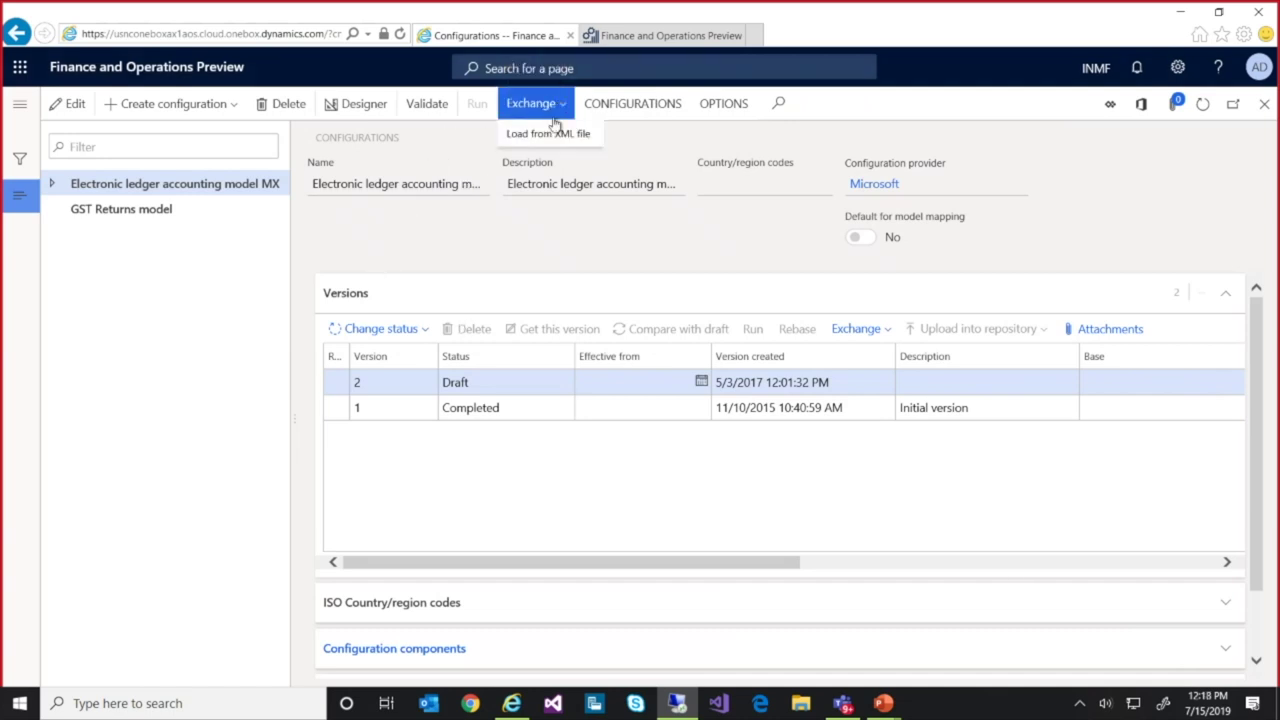
click(537, 134)
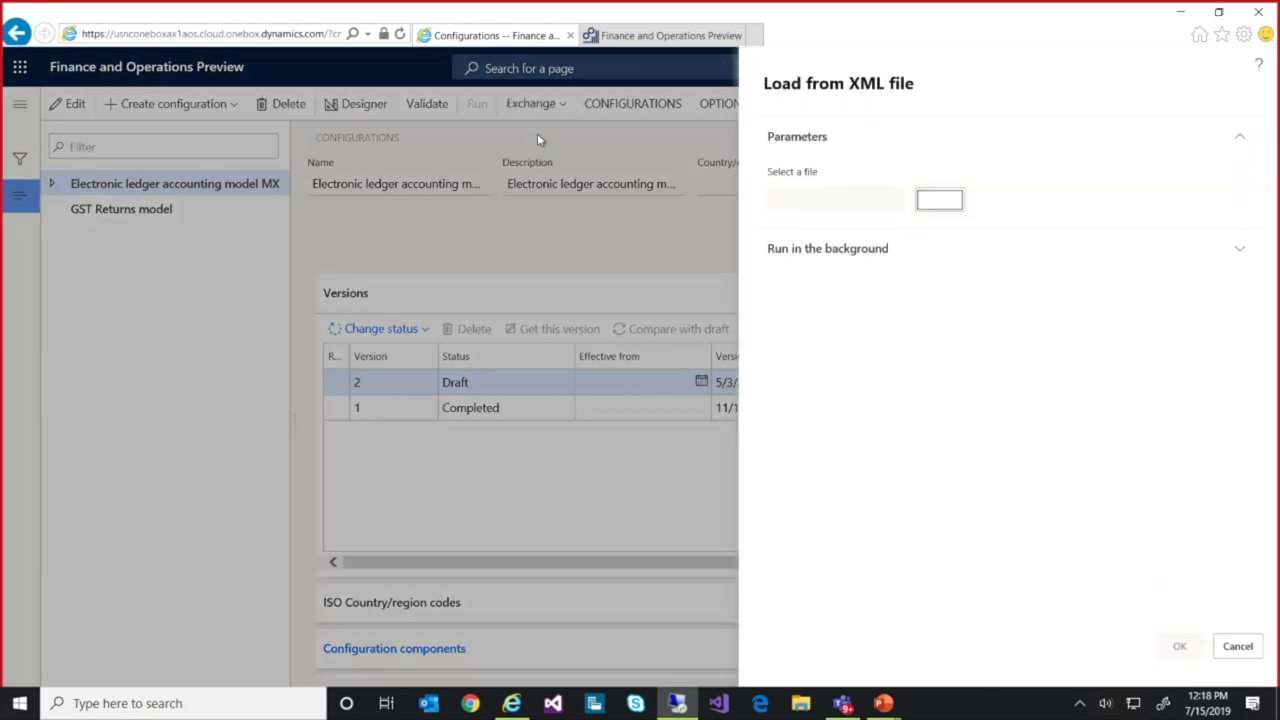
click(946, 204)
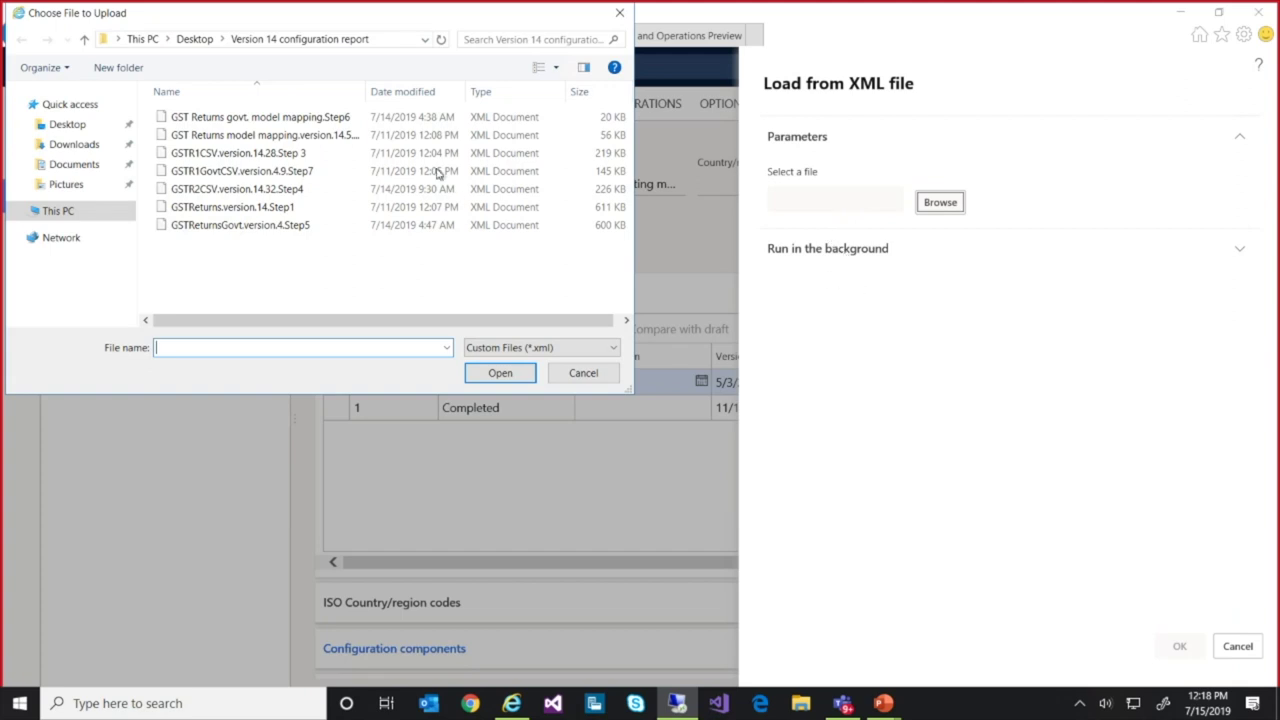
click(364, 89)
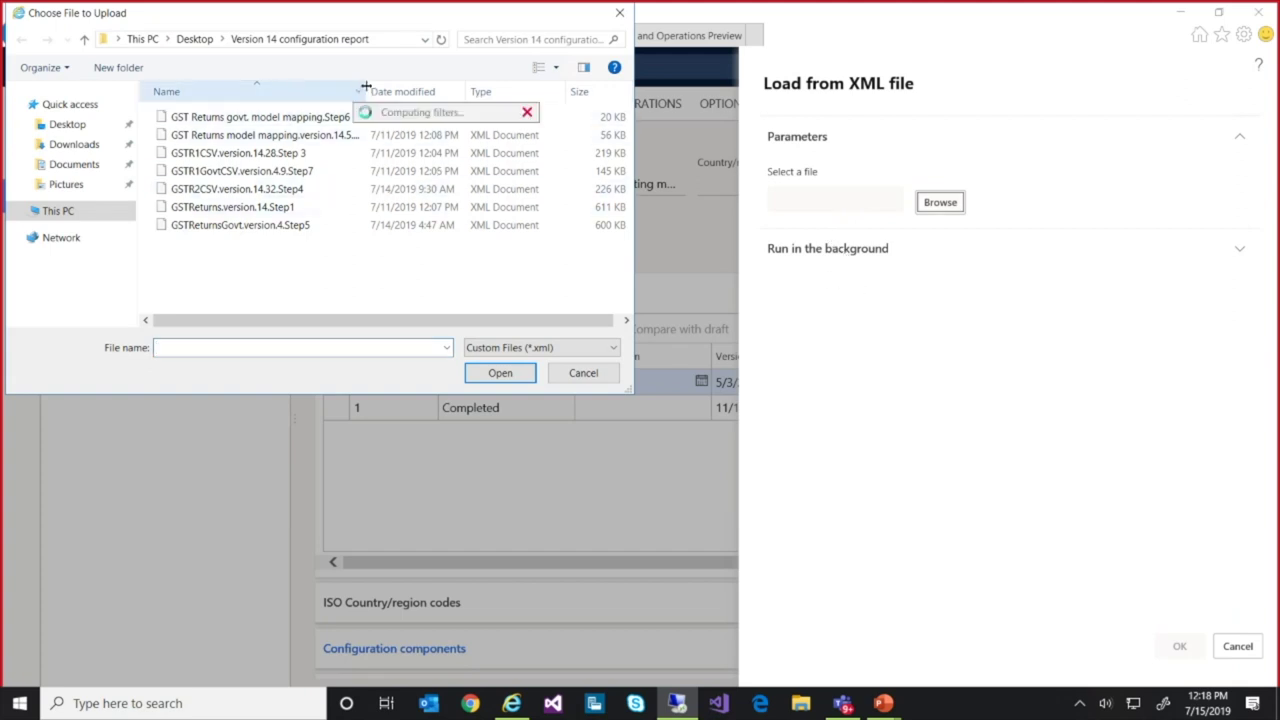
drag(366, 87, 390, 87)
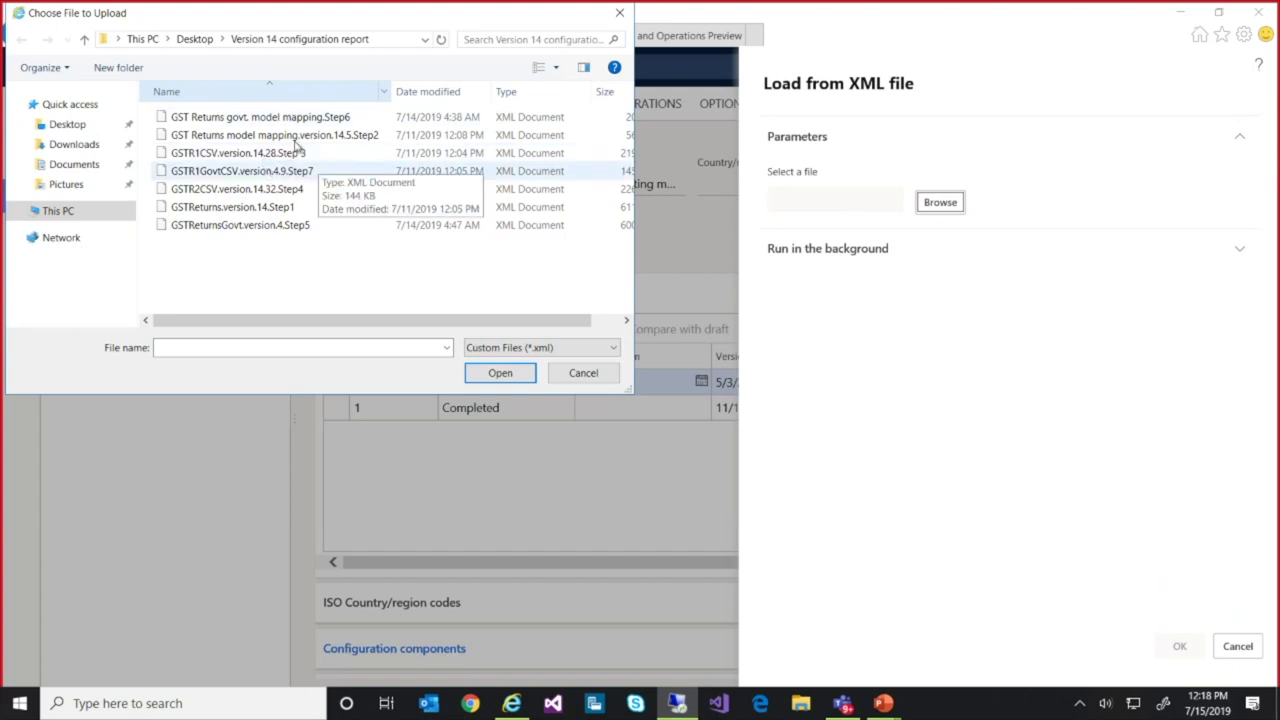
click(297, 139)
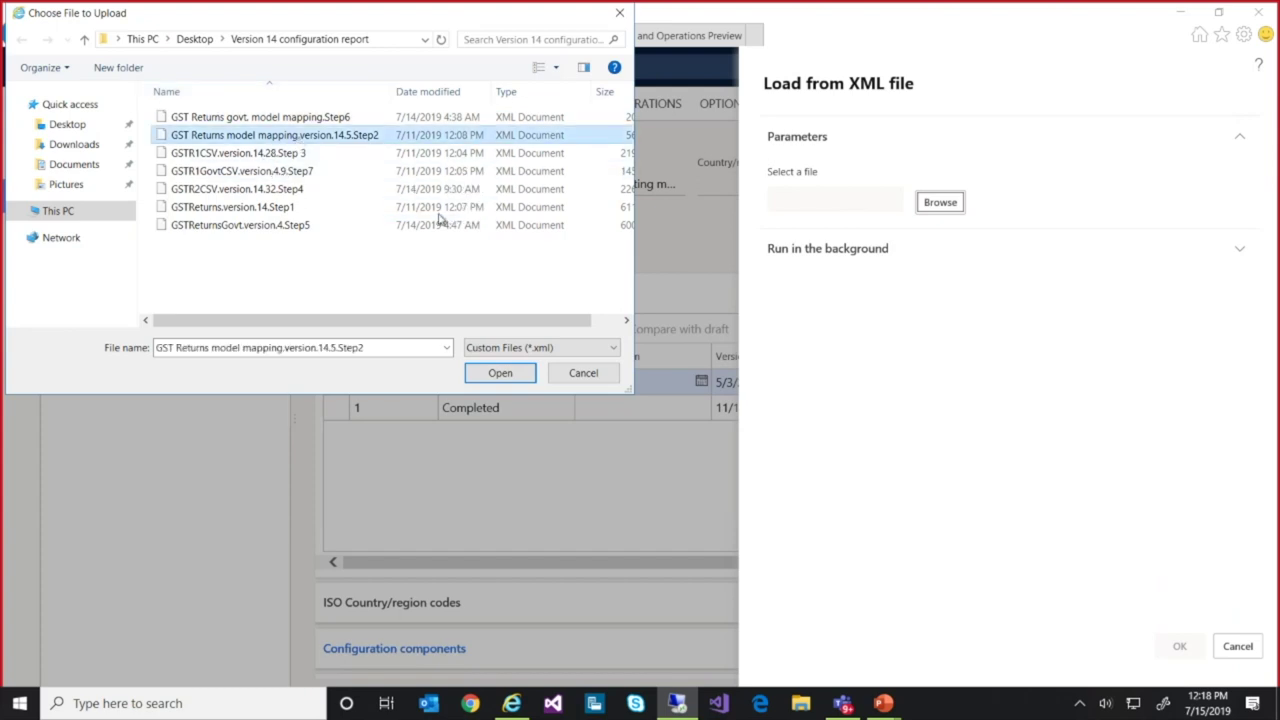
click(492, 373)
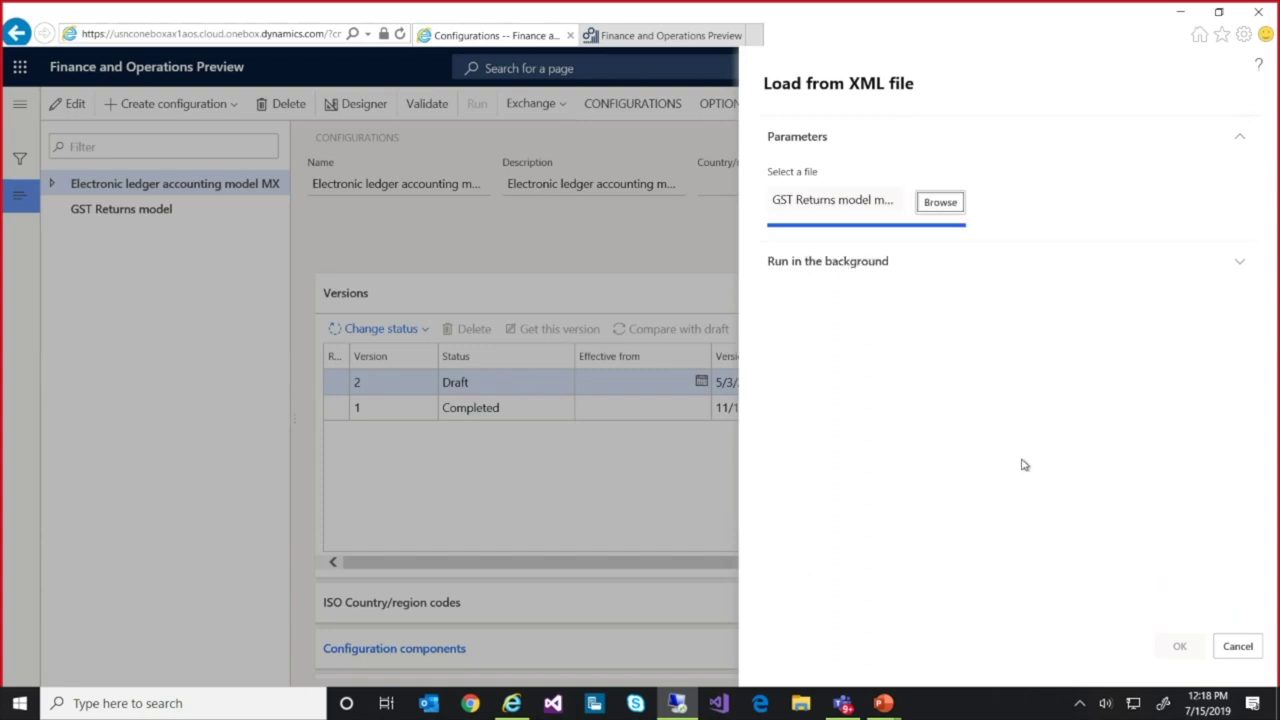
click(1178, 646)
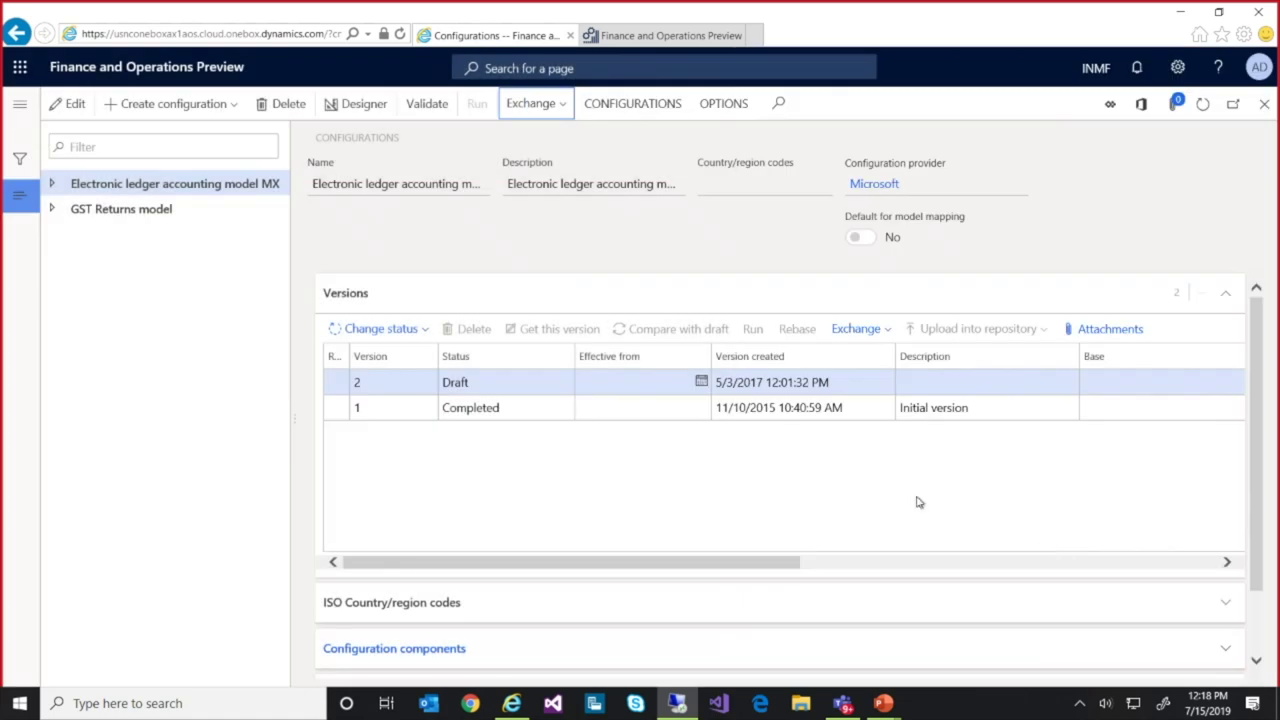
Step: Import the XML configuration file GSTR1CSV.version.14.28.Step 3 from the same folder
click(562, 109)
click(548, 138)
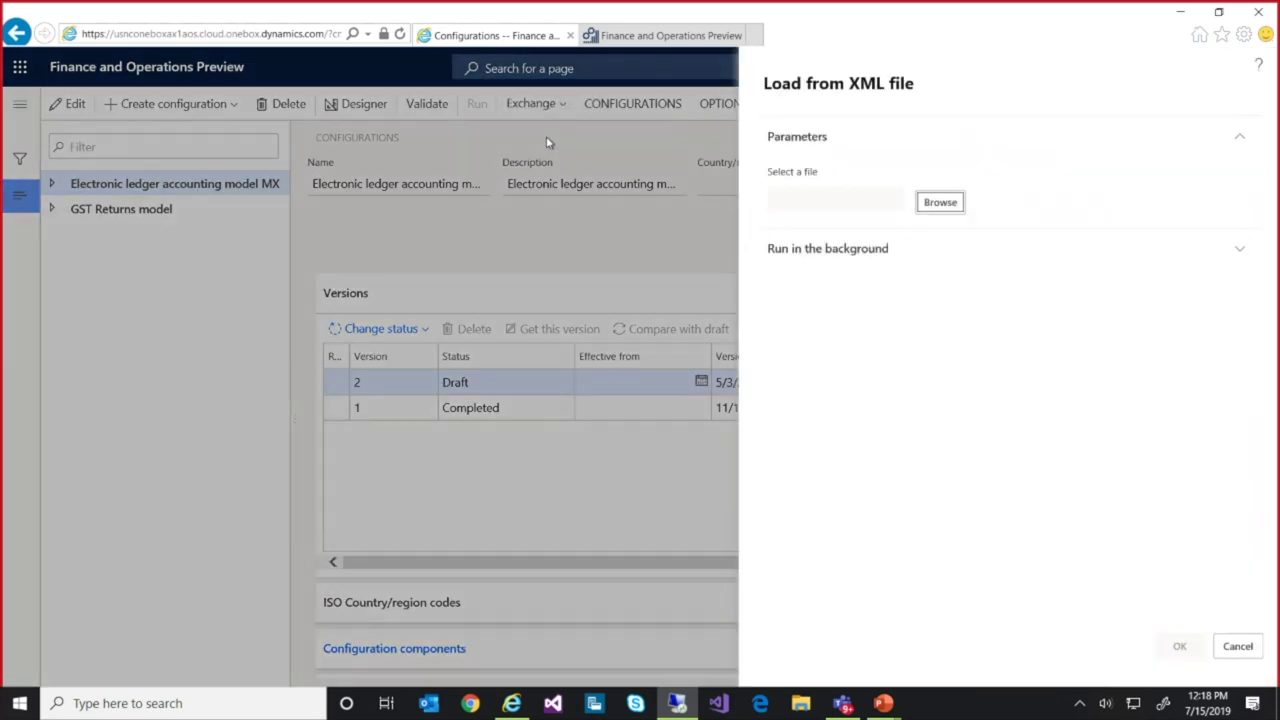
click(940, 203)
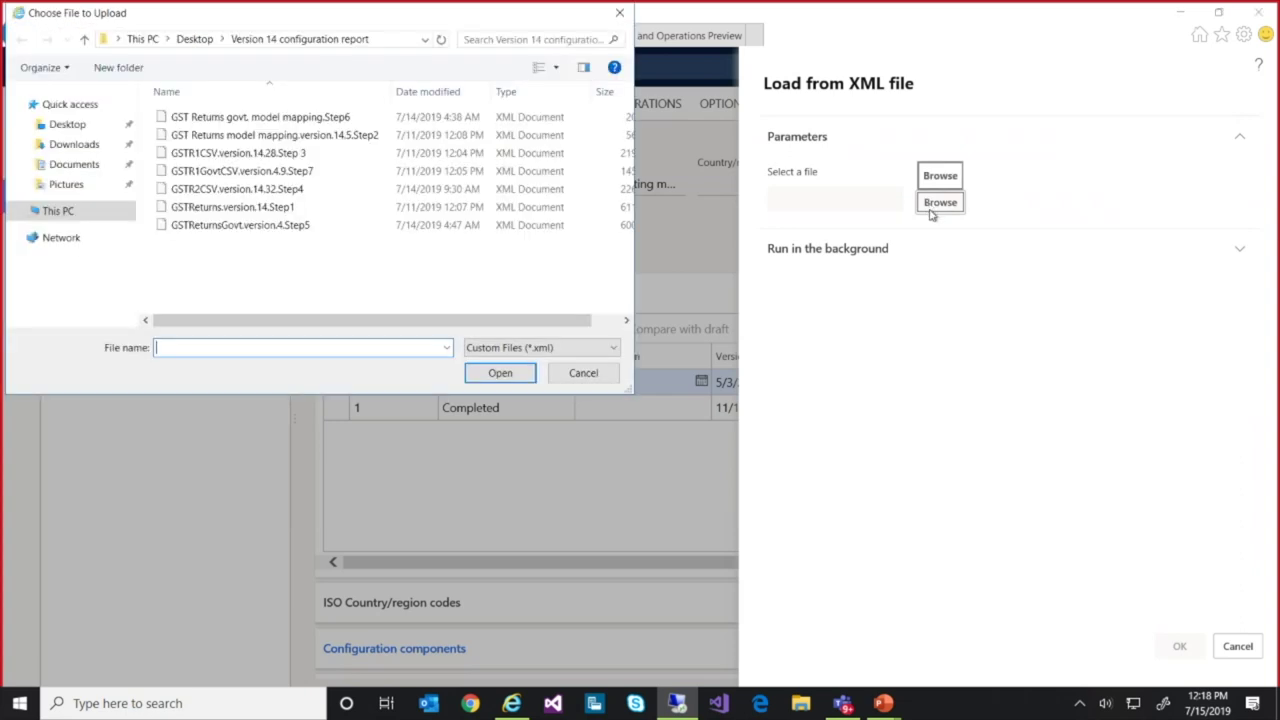
click(288, 155)
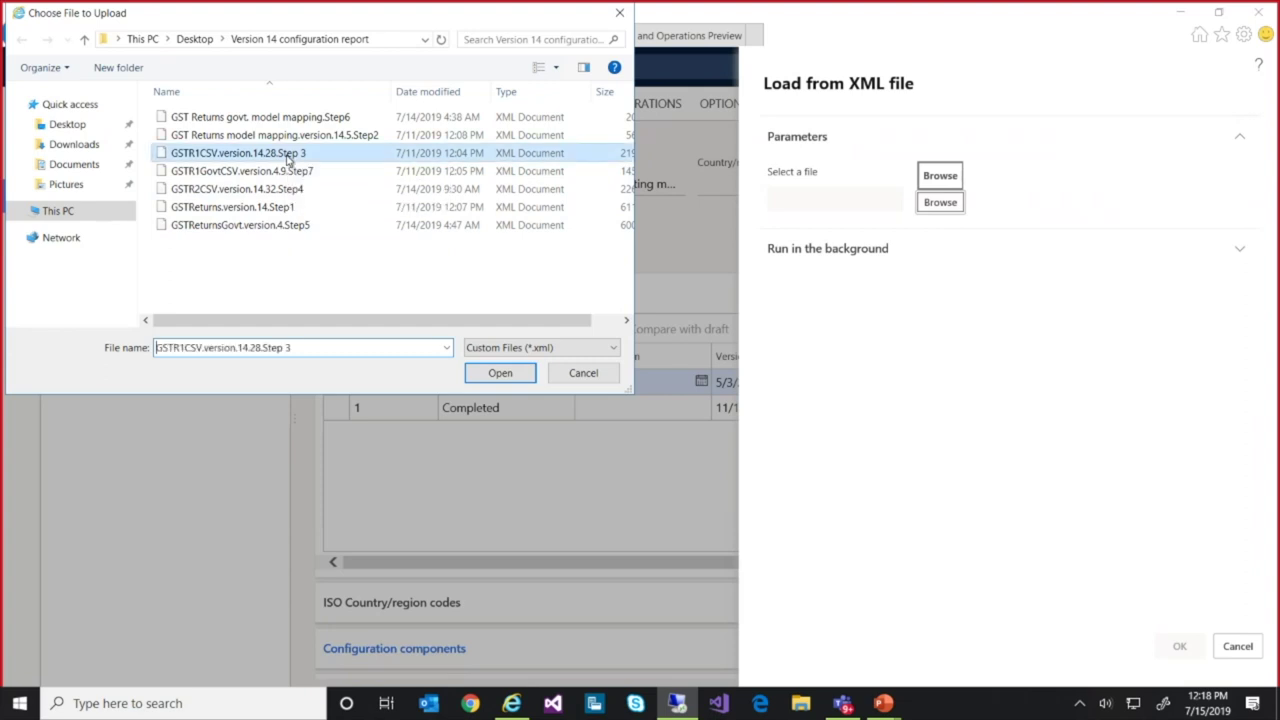
click(500, 374)
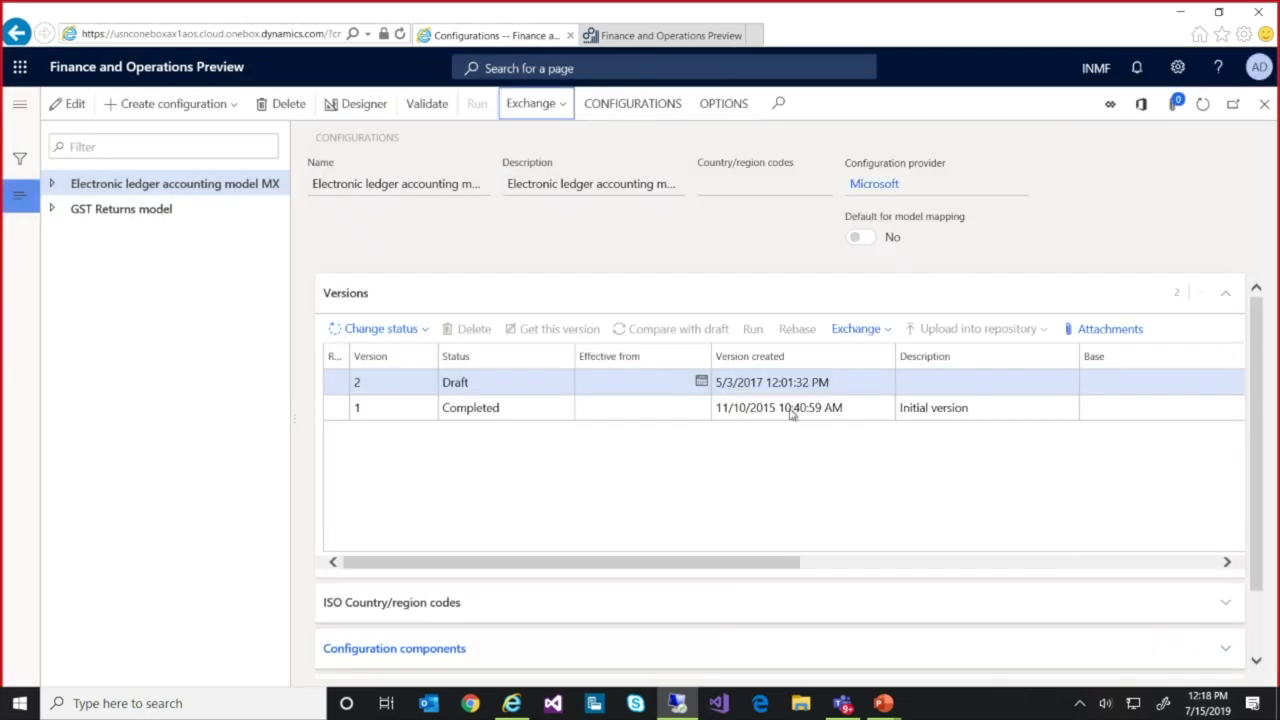
Step: Import the XML configuration file GSTR2CSV.version.14.32.Step4 from the Version 14 configuration report folder
click(566, 107)
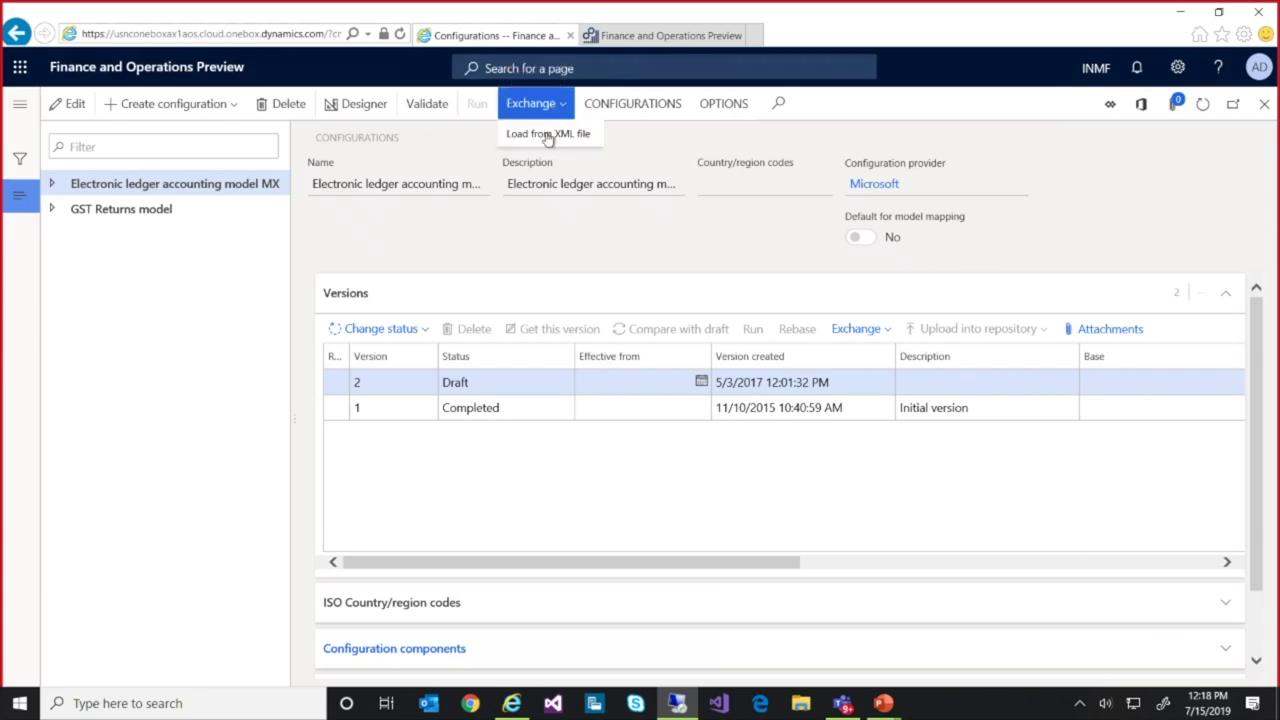
click(548, 138)
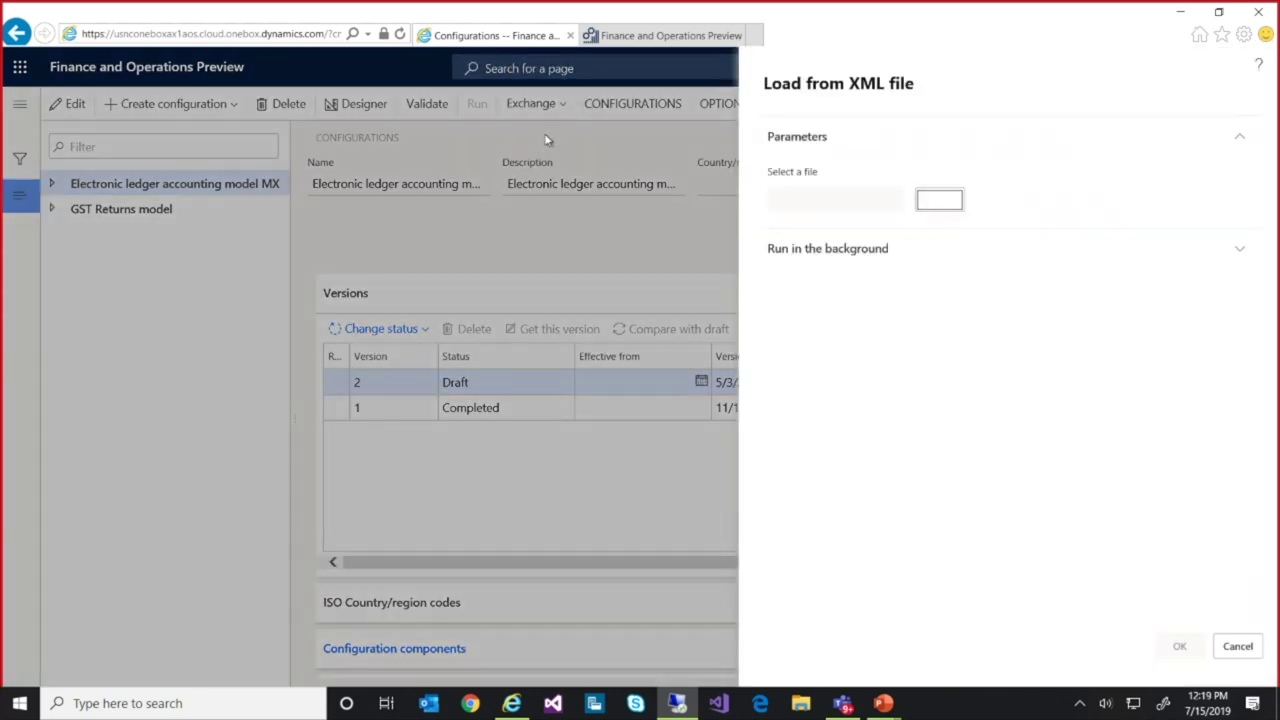
click(939, 203)
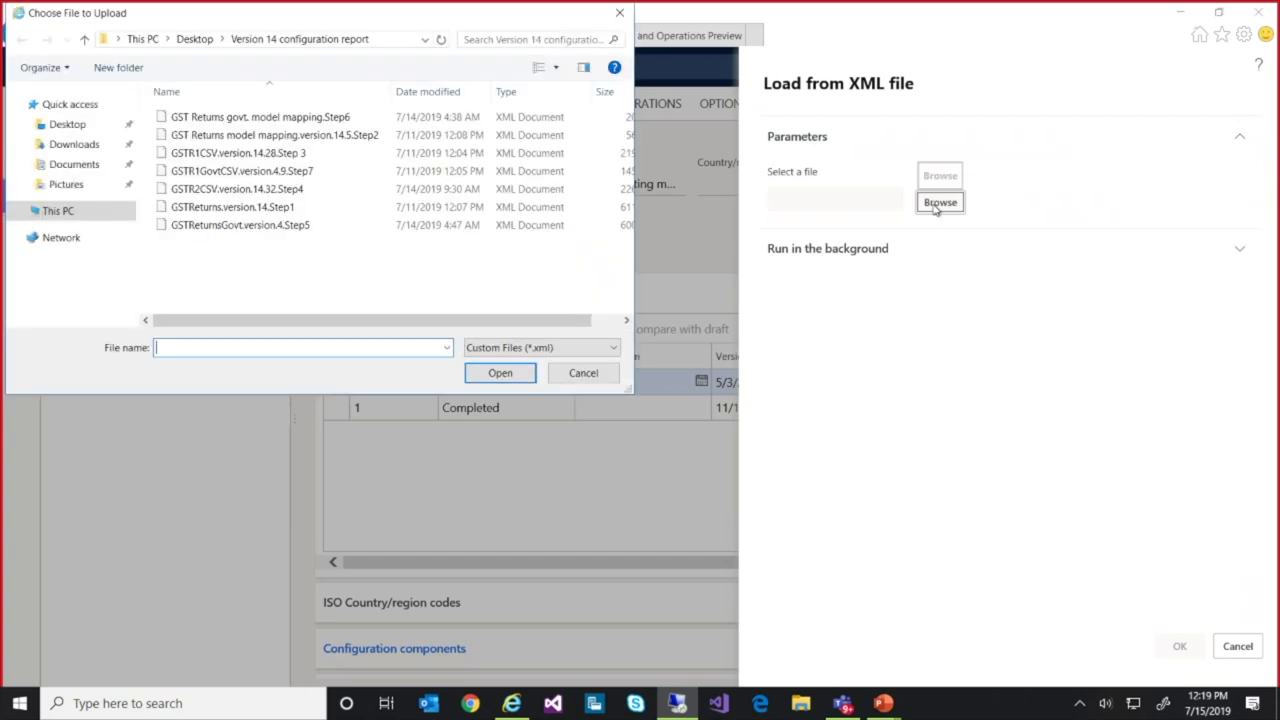
click(280, 191)
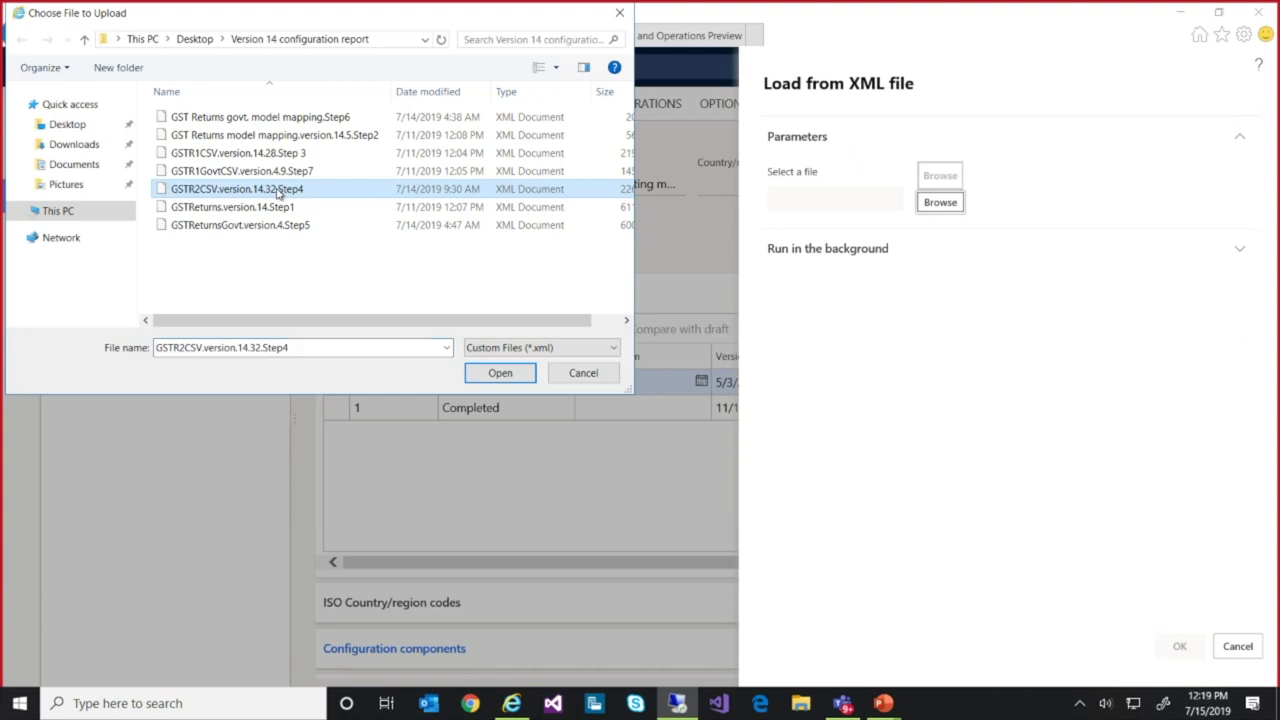
click(496, 373)
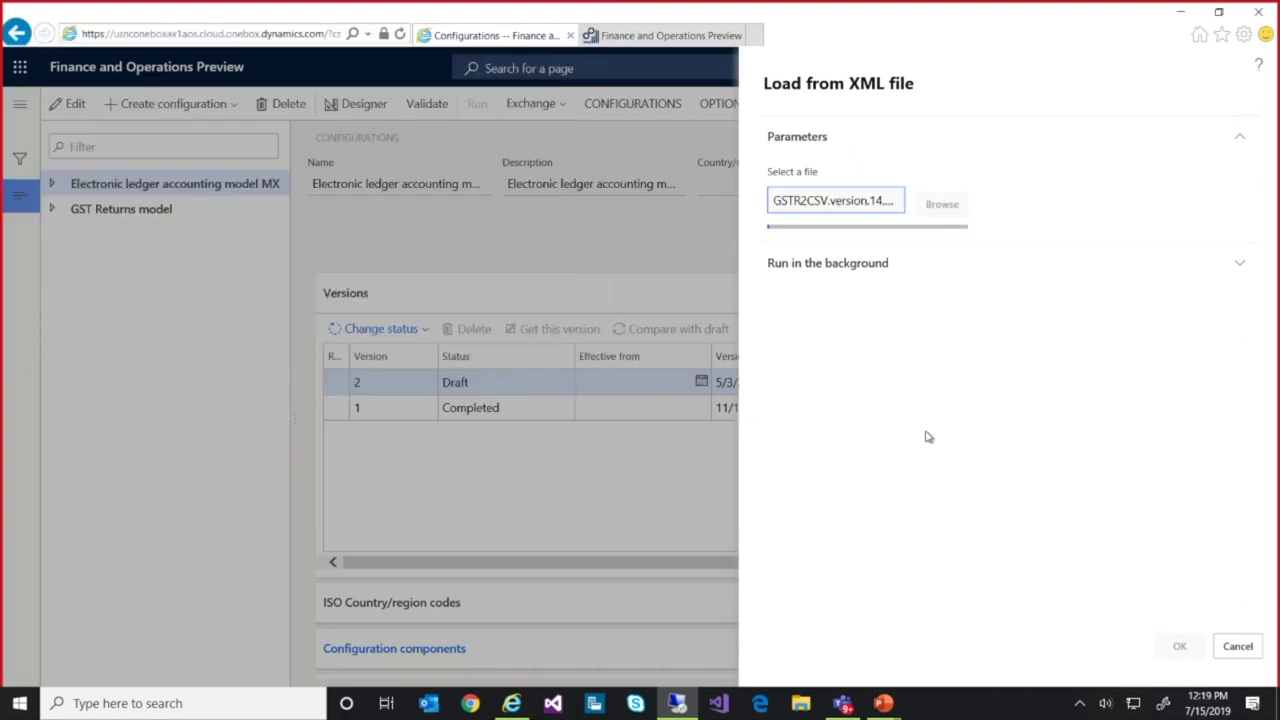
click(1174, 646)
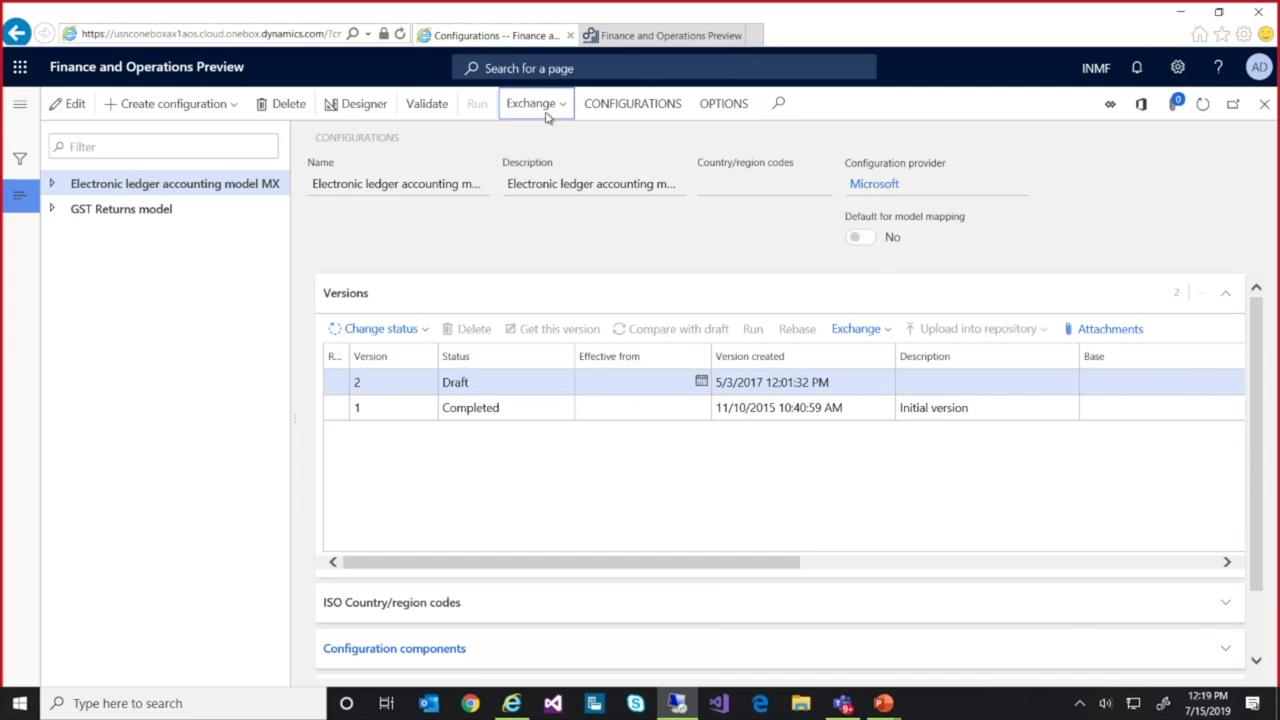
Step: Import the XML configuration file GSTReturnsGovt.version.4.Step5 from the same folder
click(563, 106)
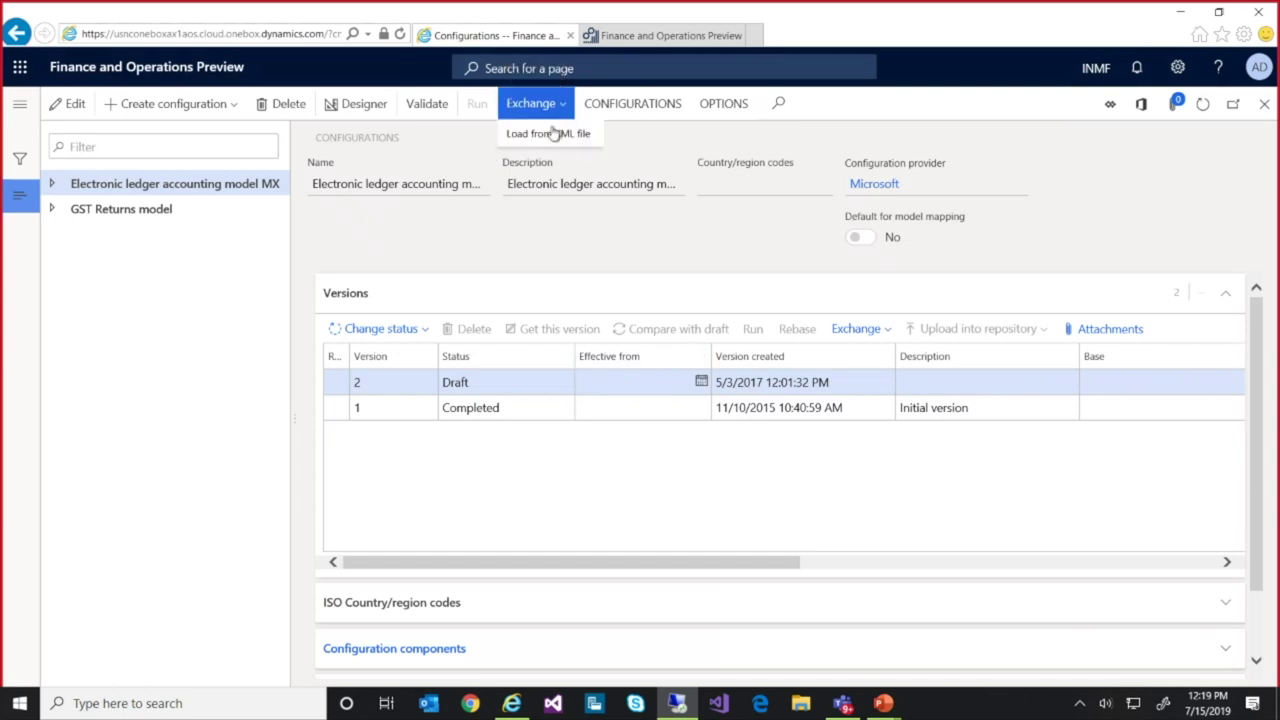
click(549, 134)
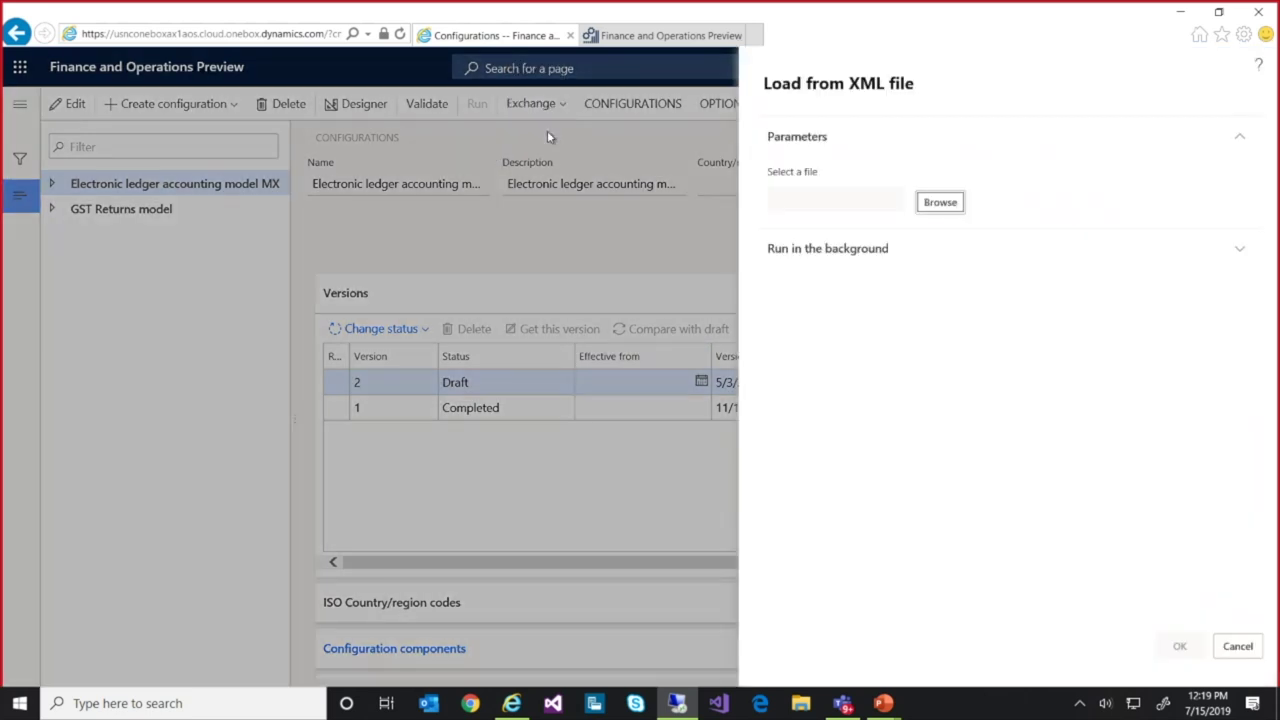
click(950, 204)
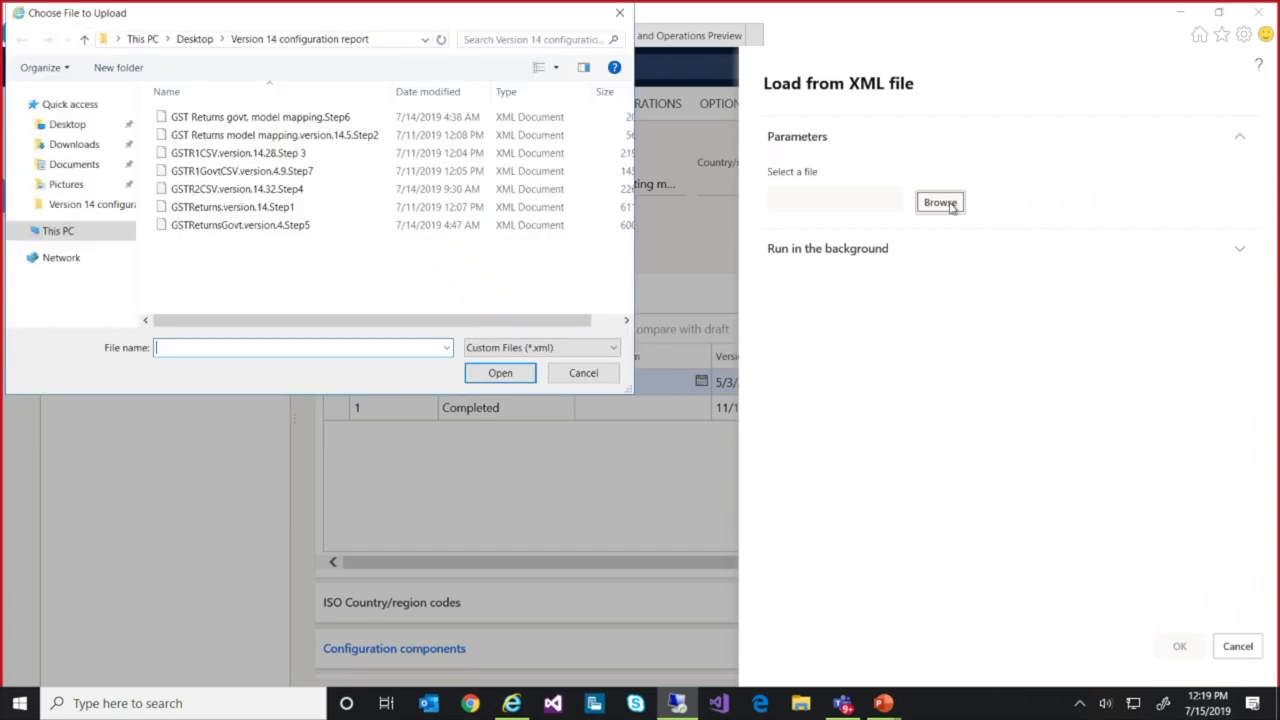
click(270, 227)
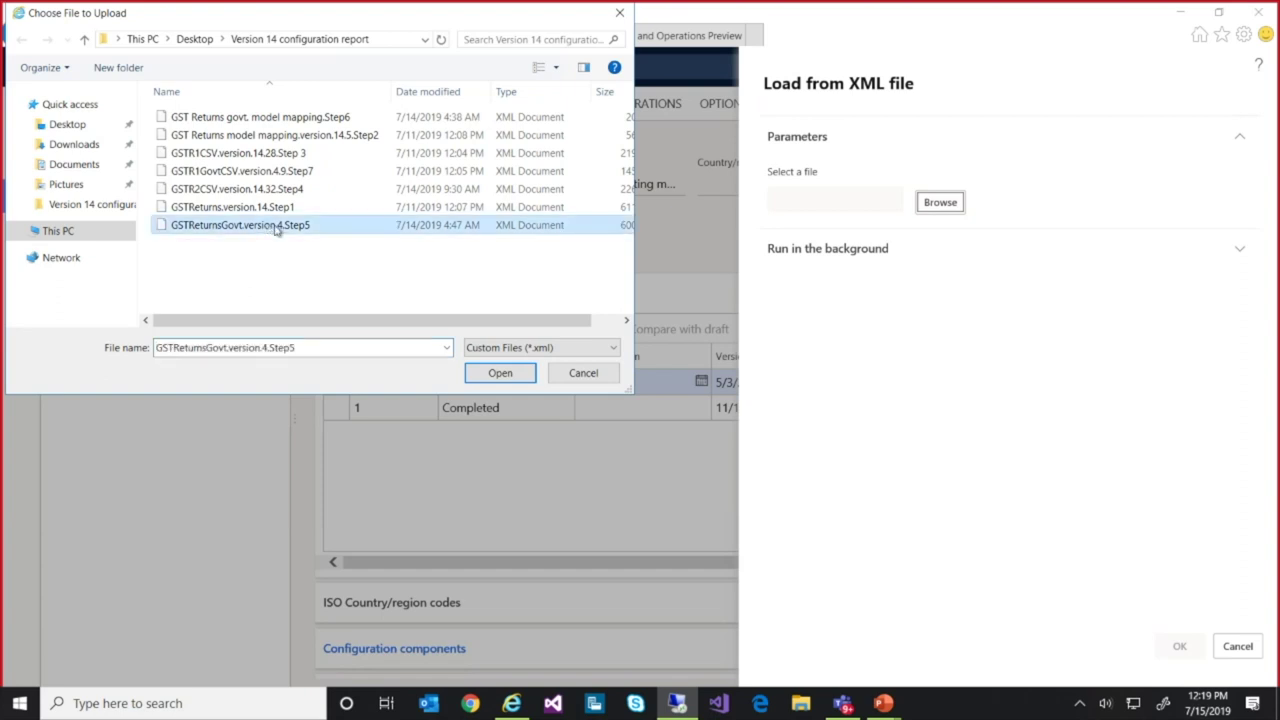
click(502, 376)
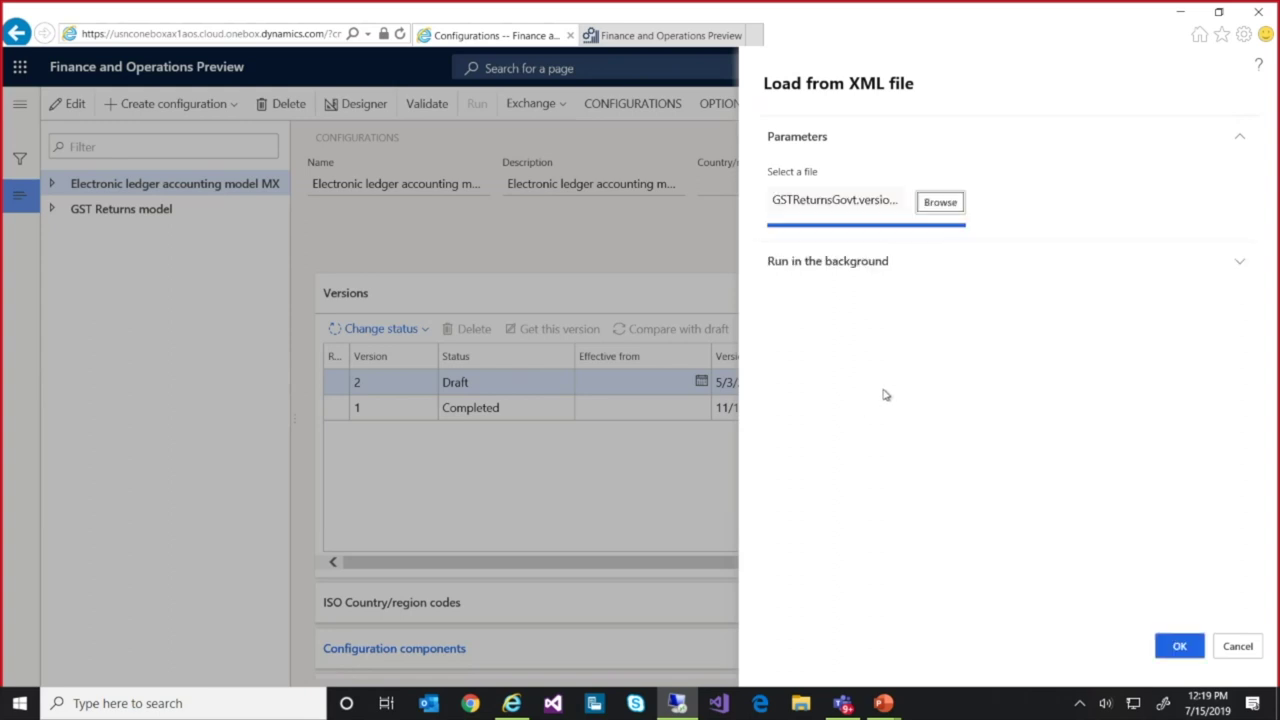
click(1181, 648)
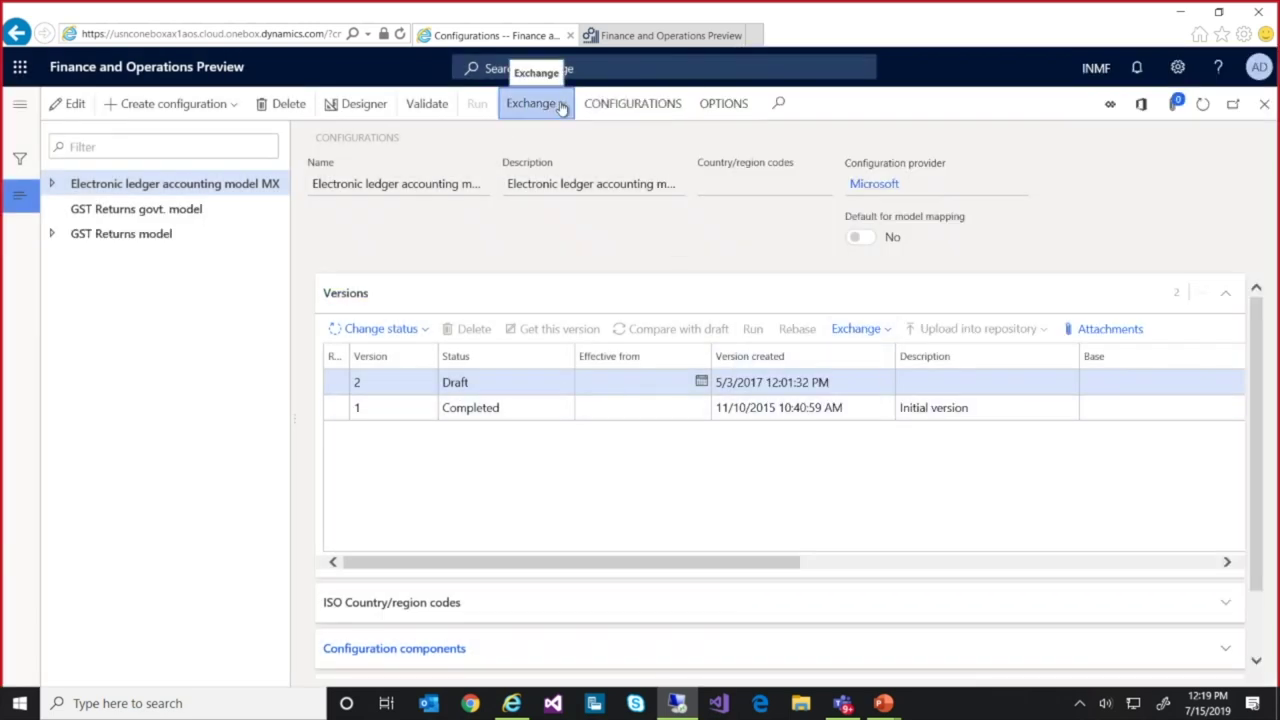
Step: Import the XML configuration file GST Returns govt. model mapping.Step6 from the Version 14 configuration report folder
click(561, 107)
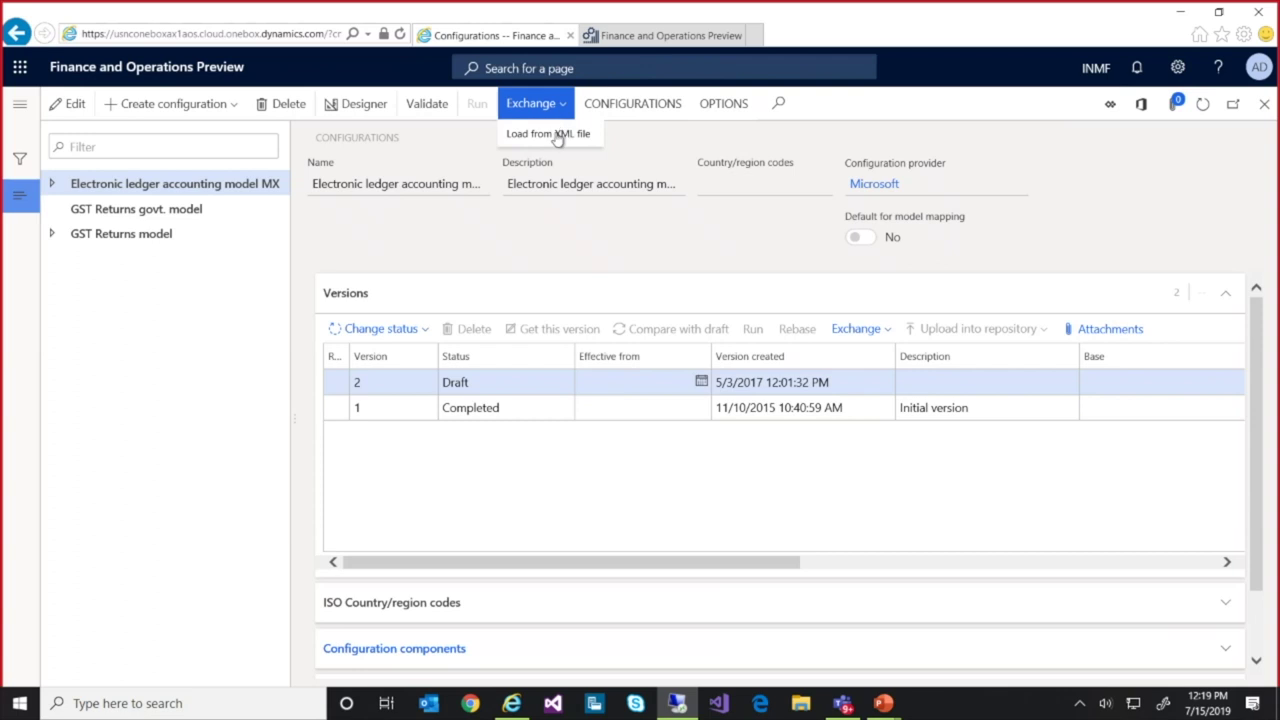
click(553, 135)
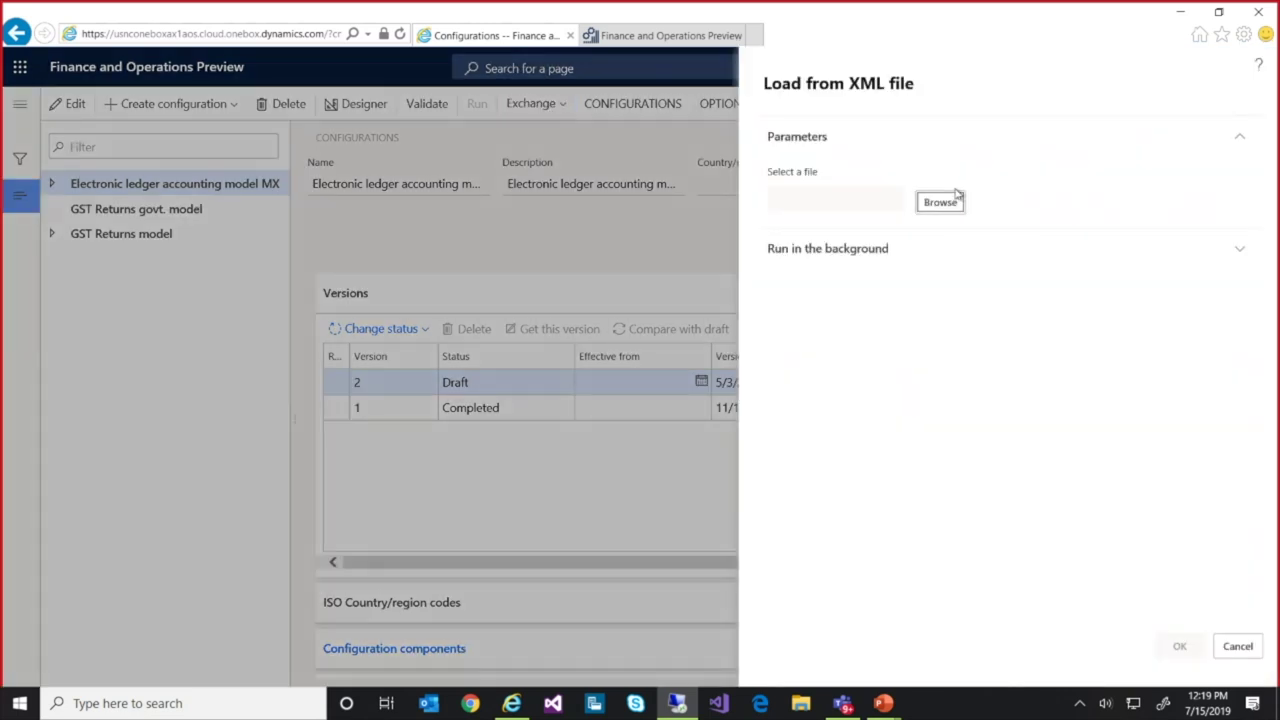
click(940, 203)
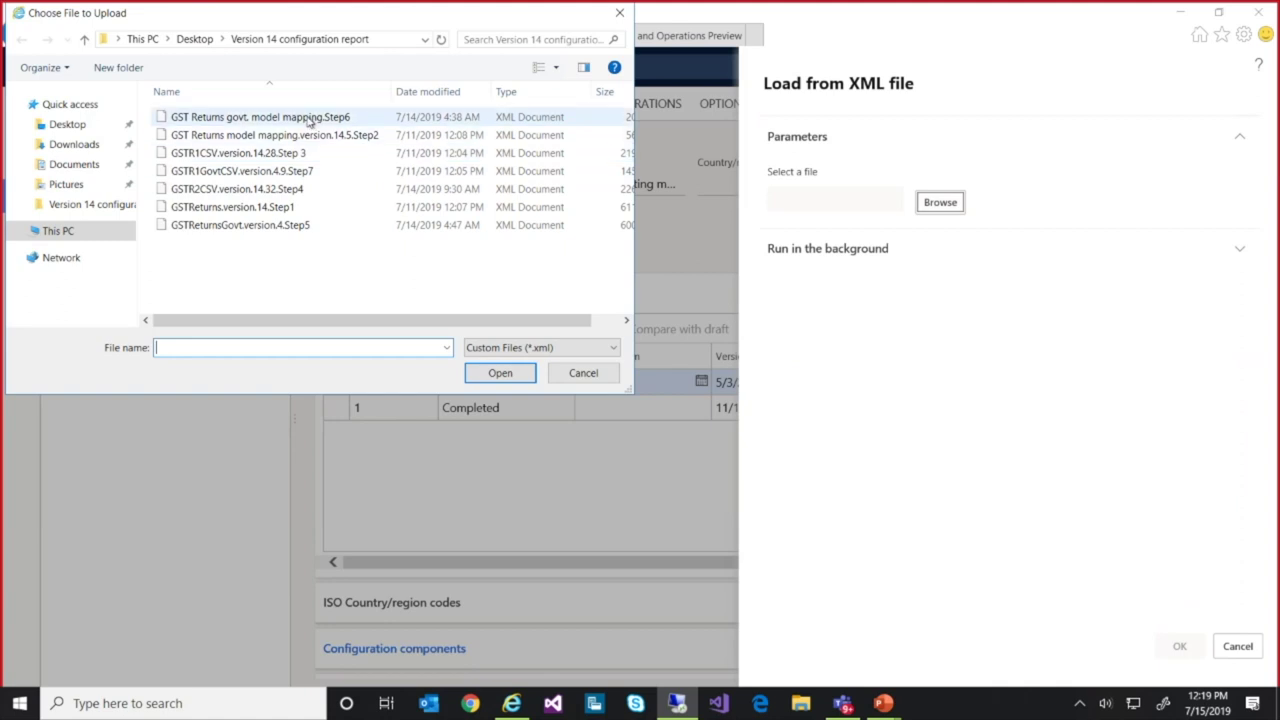
click(310, 119)
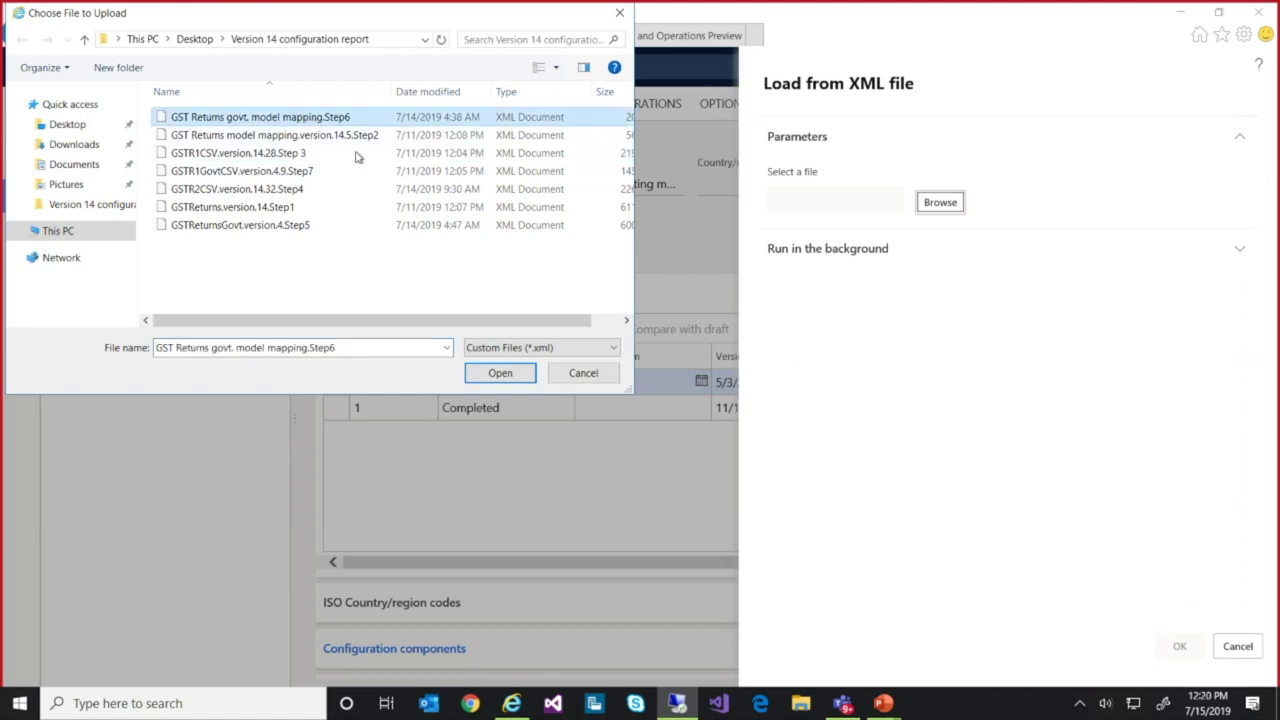
click(497, 373)
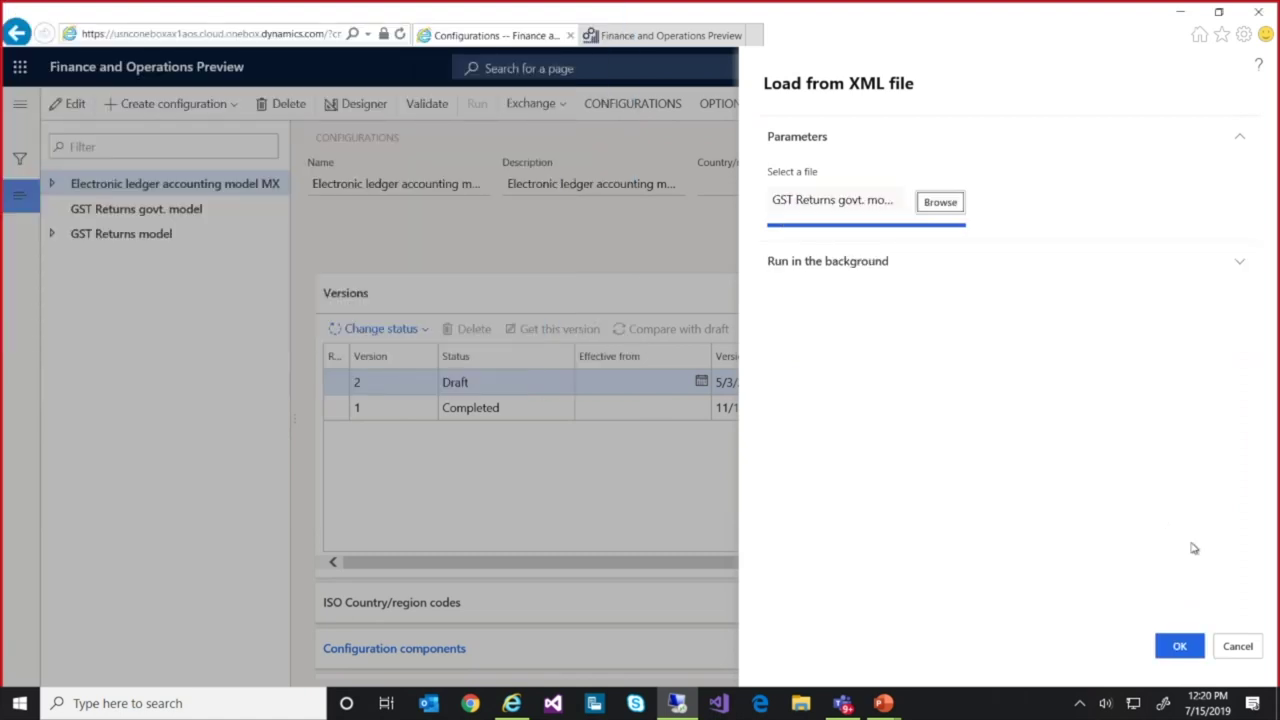
click(1180, 648)
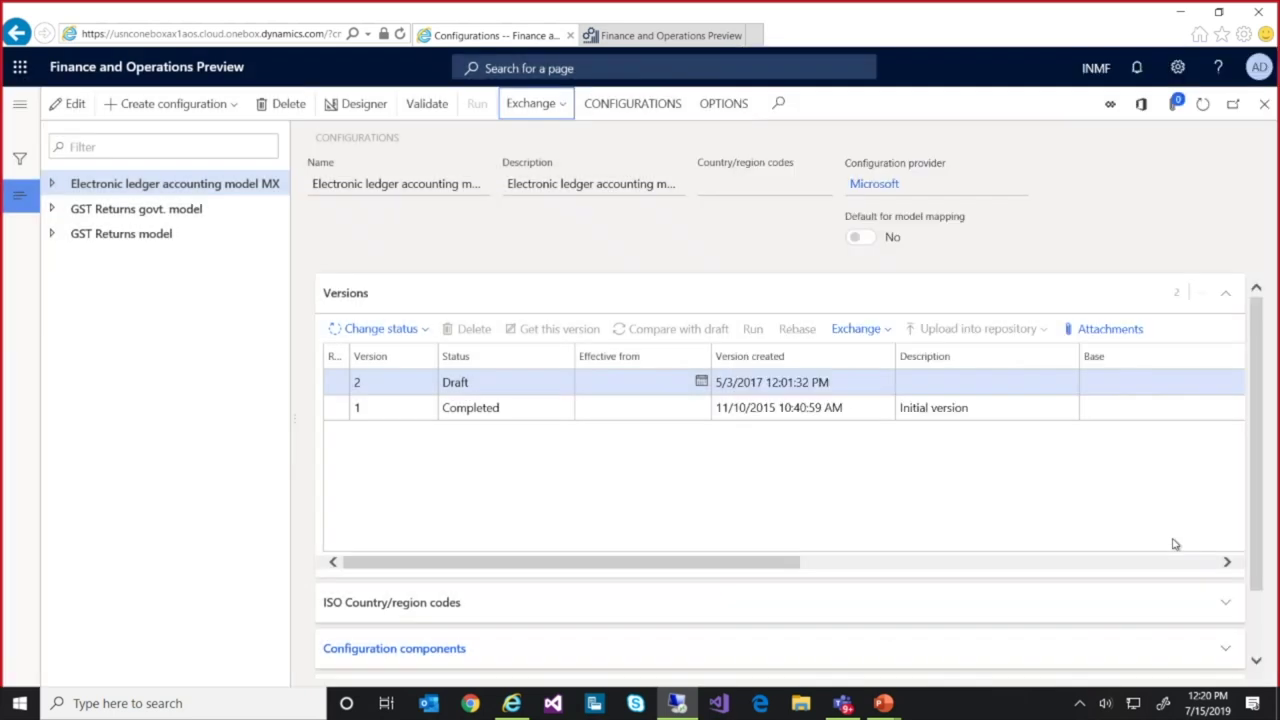
Step: Import the XML configuration file GSTR1GovtCSV.version.4.9.Step7 and expand both GST Returns models in the configuration tree
click(564, 108)
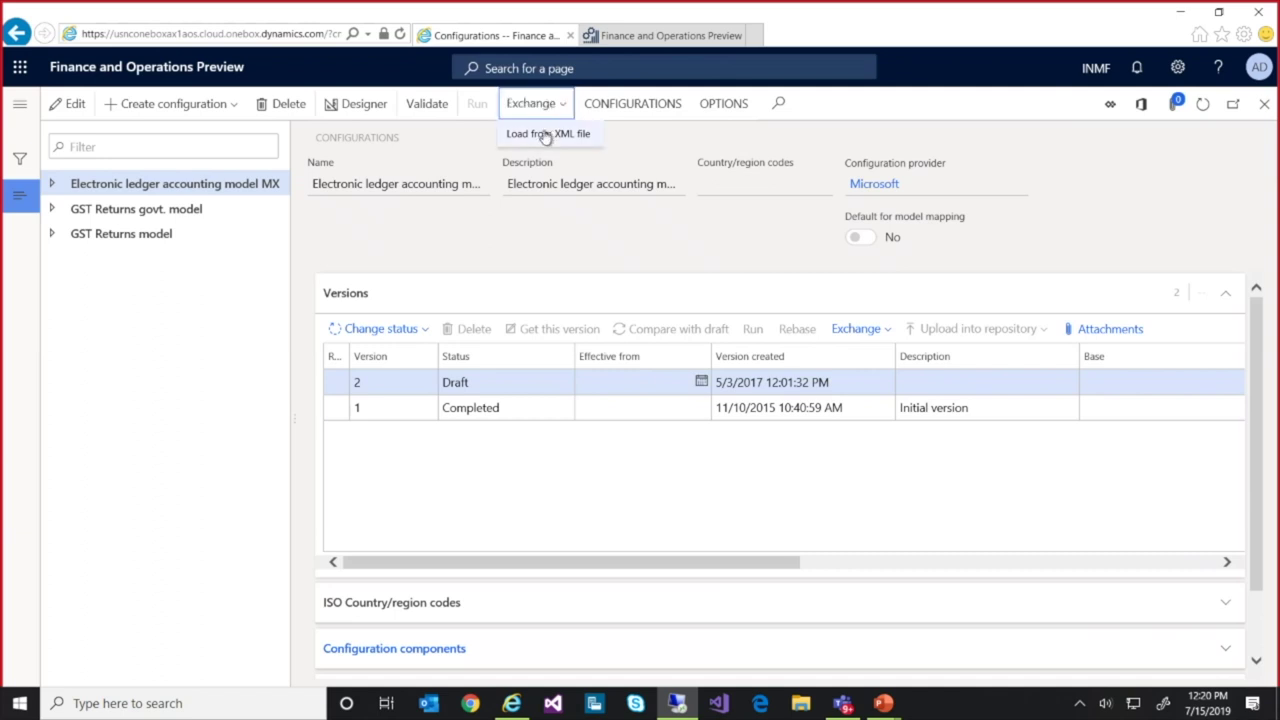
click(545, 134)
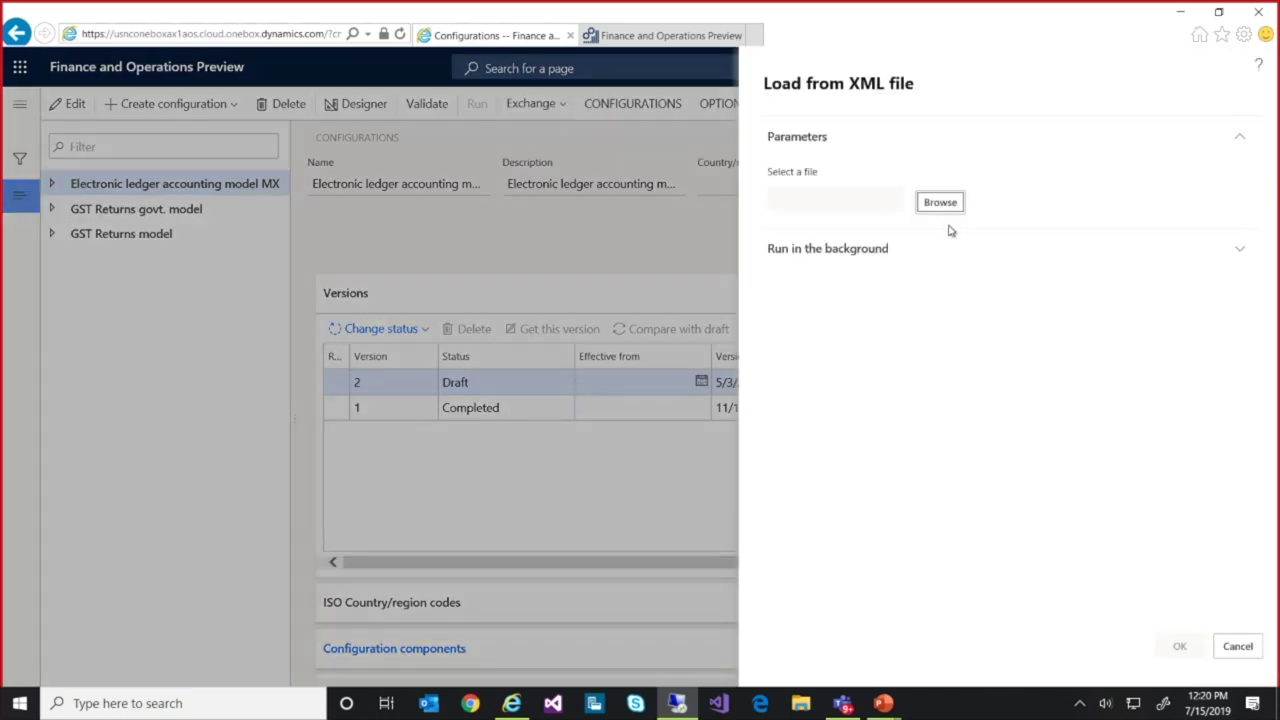
click(940, 205)
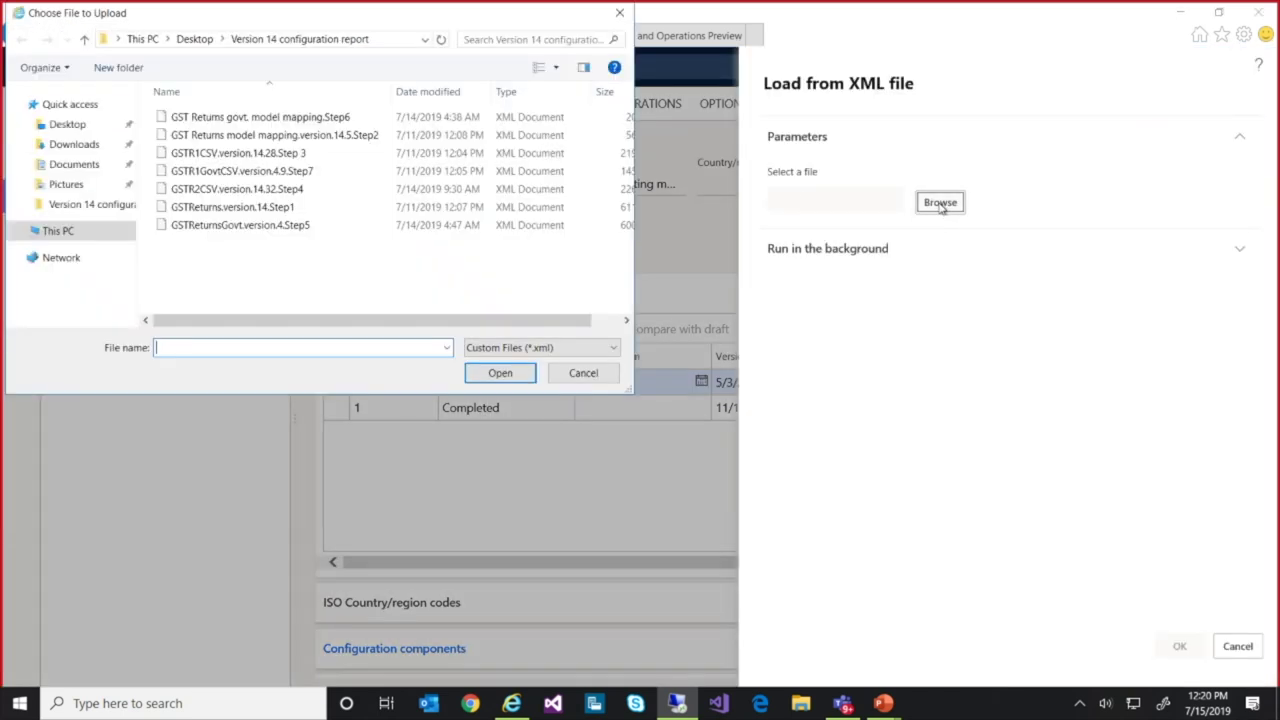
click(256, 172)
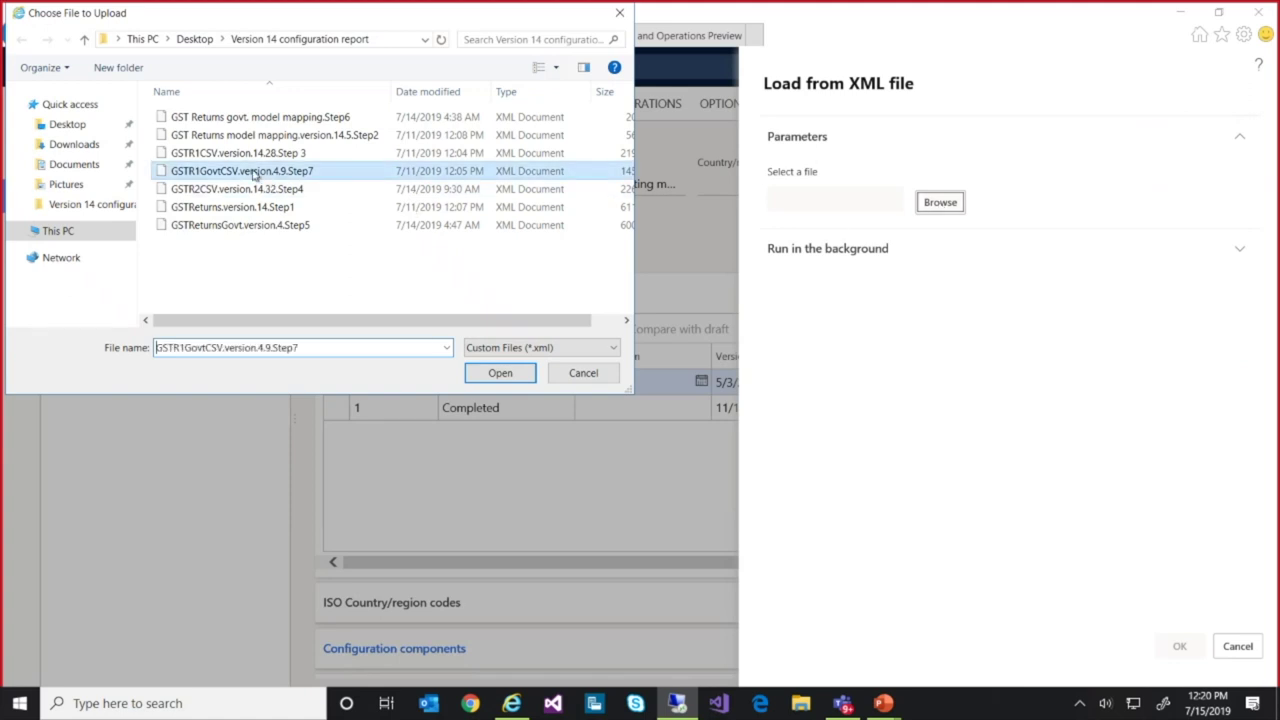
click(488, 375)
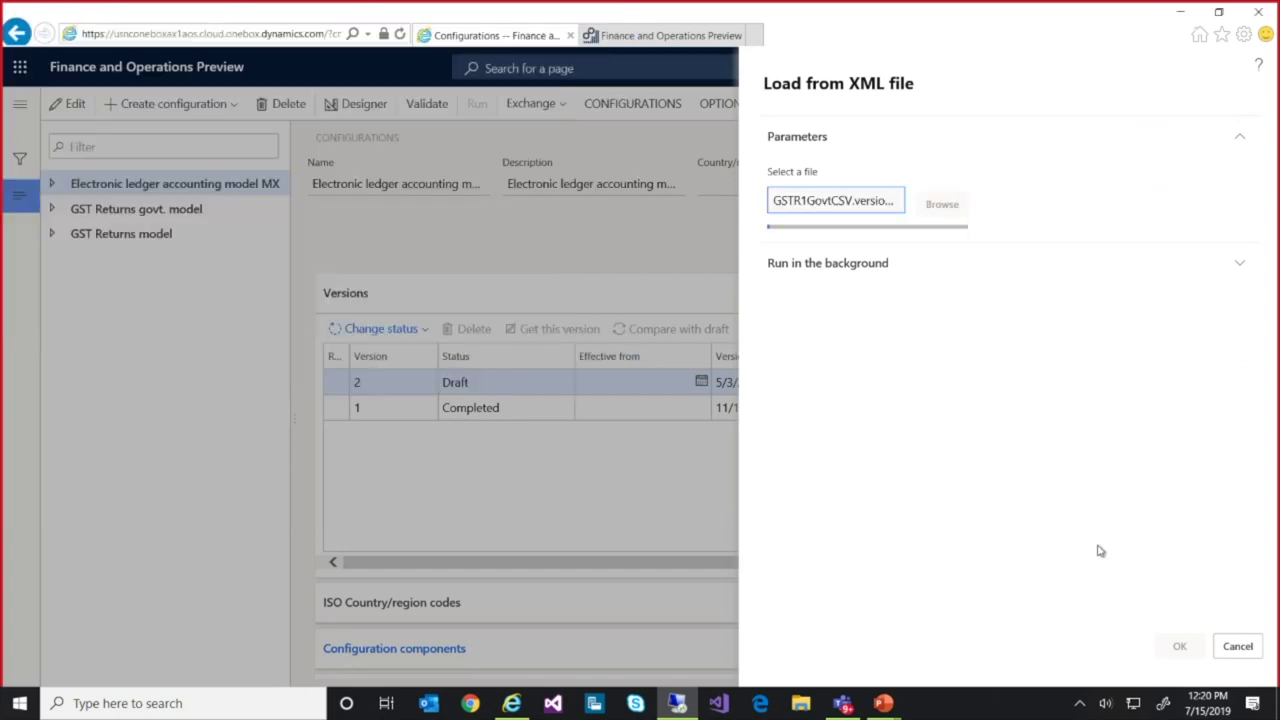
click(1182, 647)
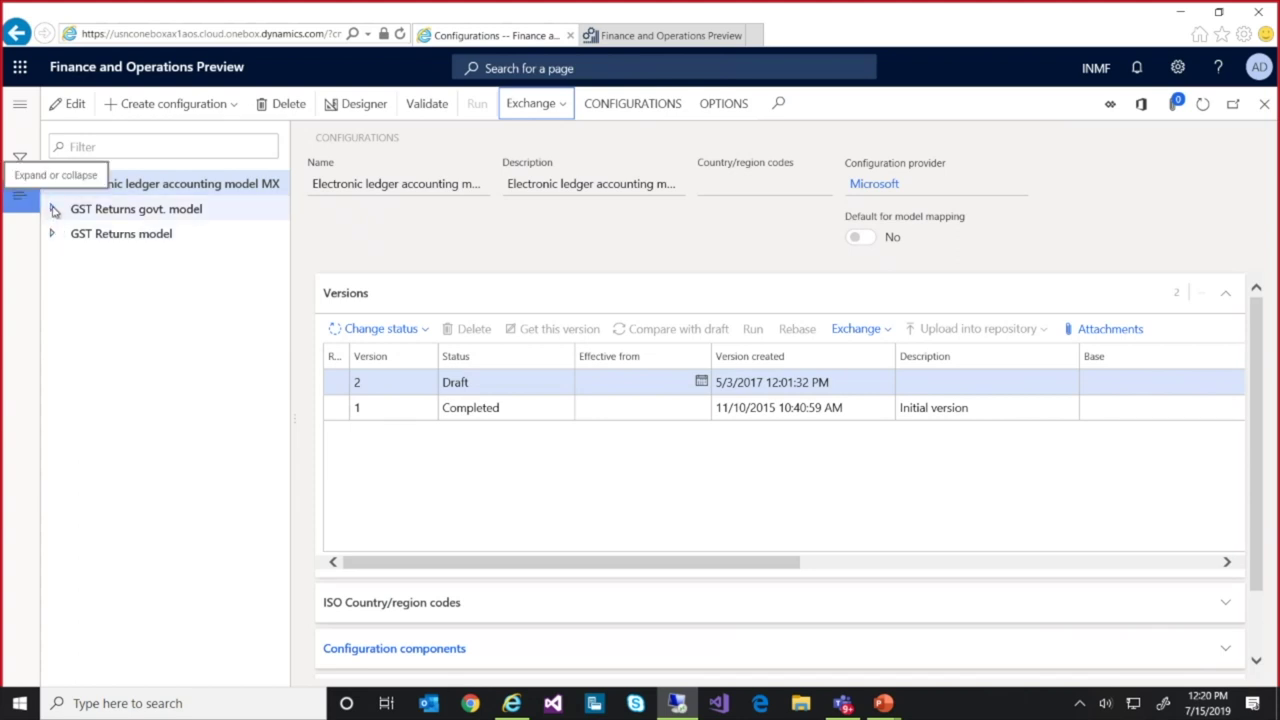
click(54, 210)
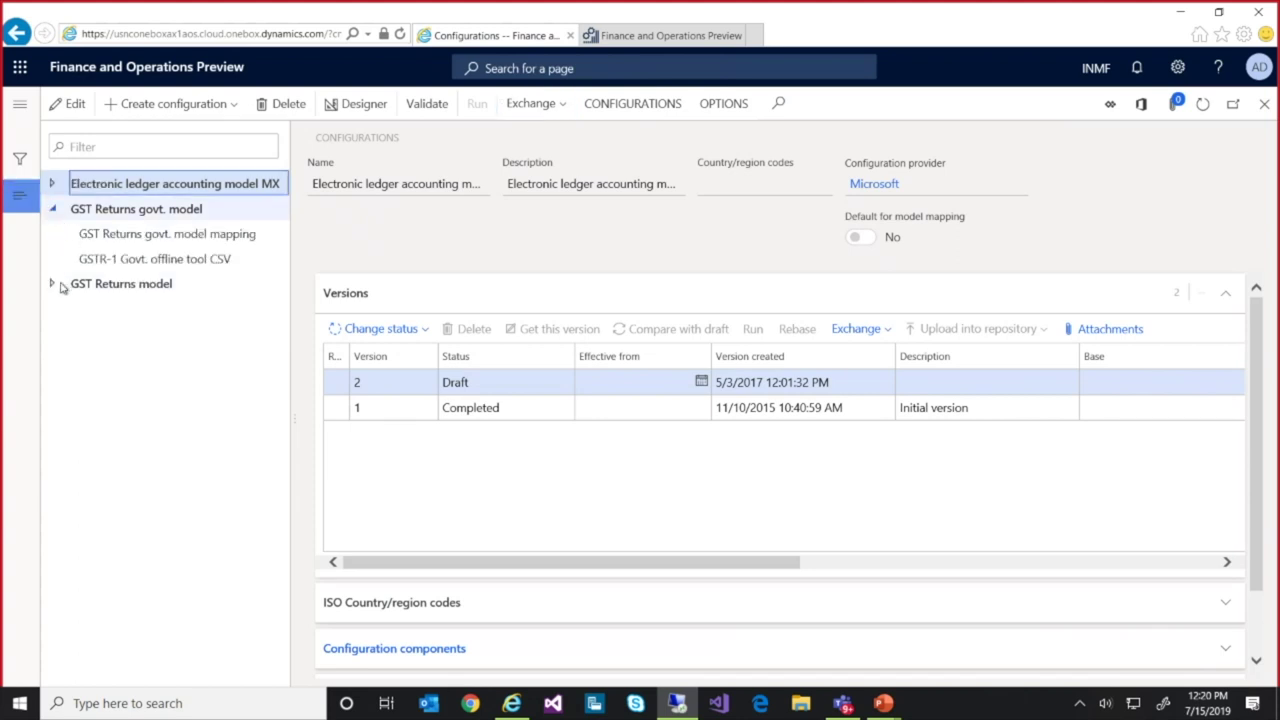
click(52, 285)
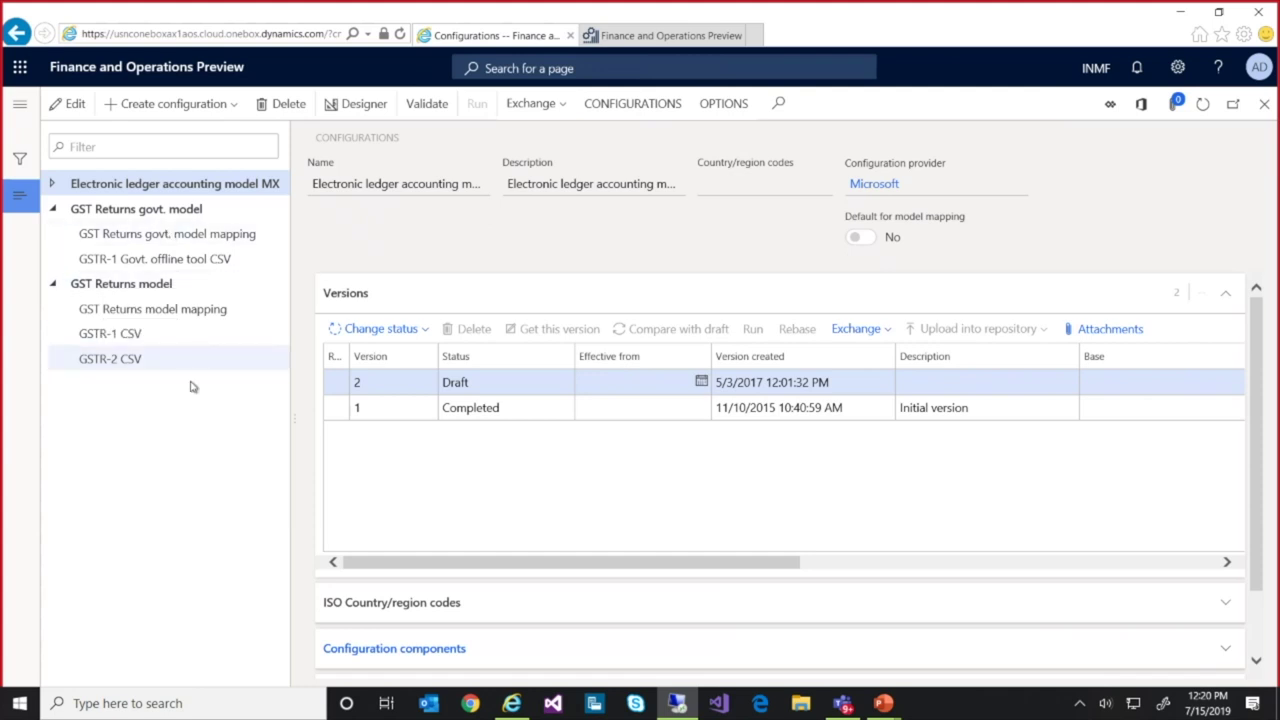
Step: Go to the Tax setup page under Tax configuration in the Tax module
click(14, 108)
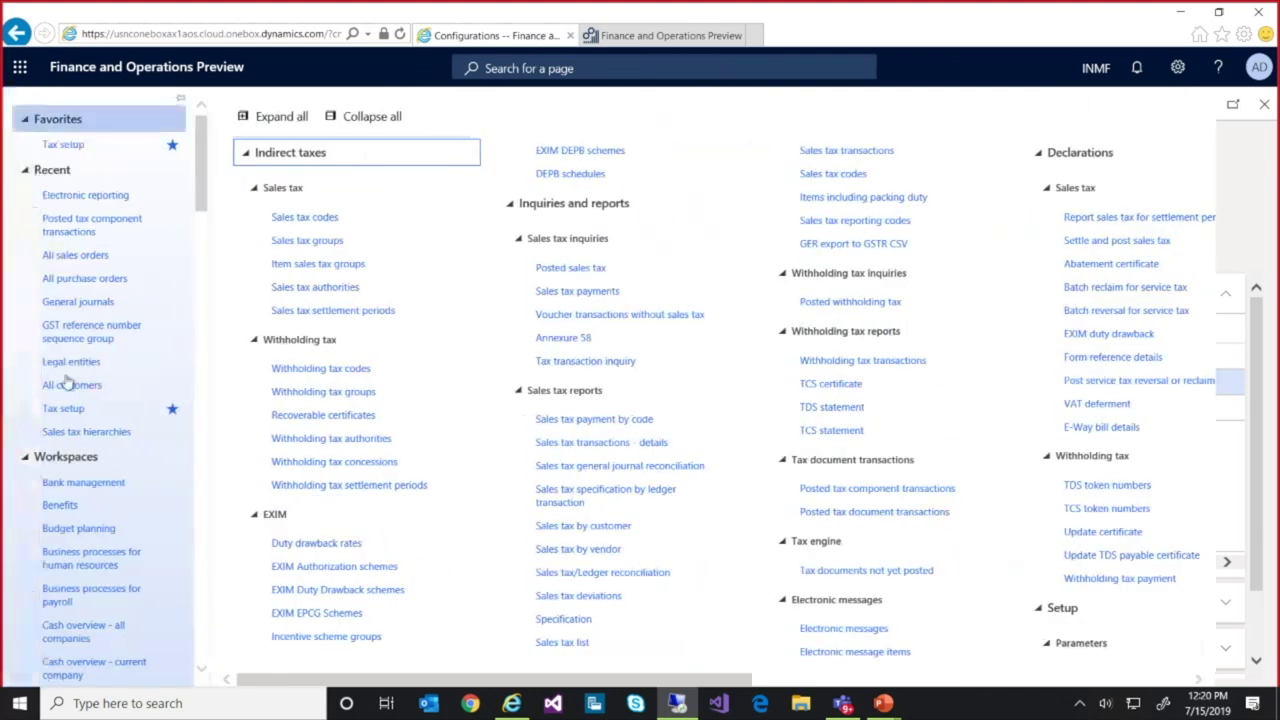
scroll(108, 477, down, 20)
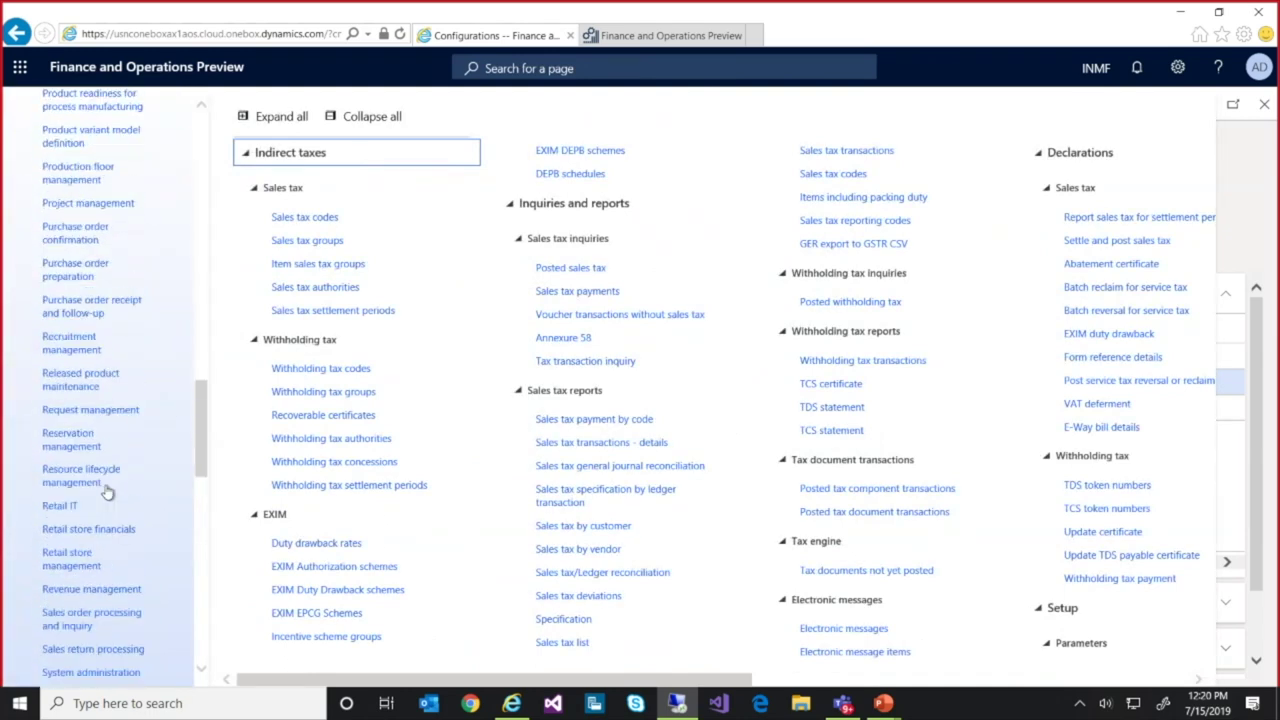
scroll(108, 490, down, 10)
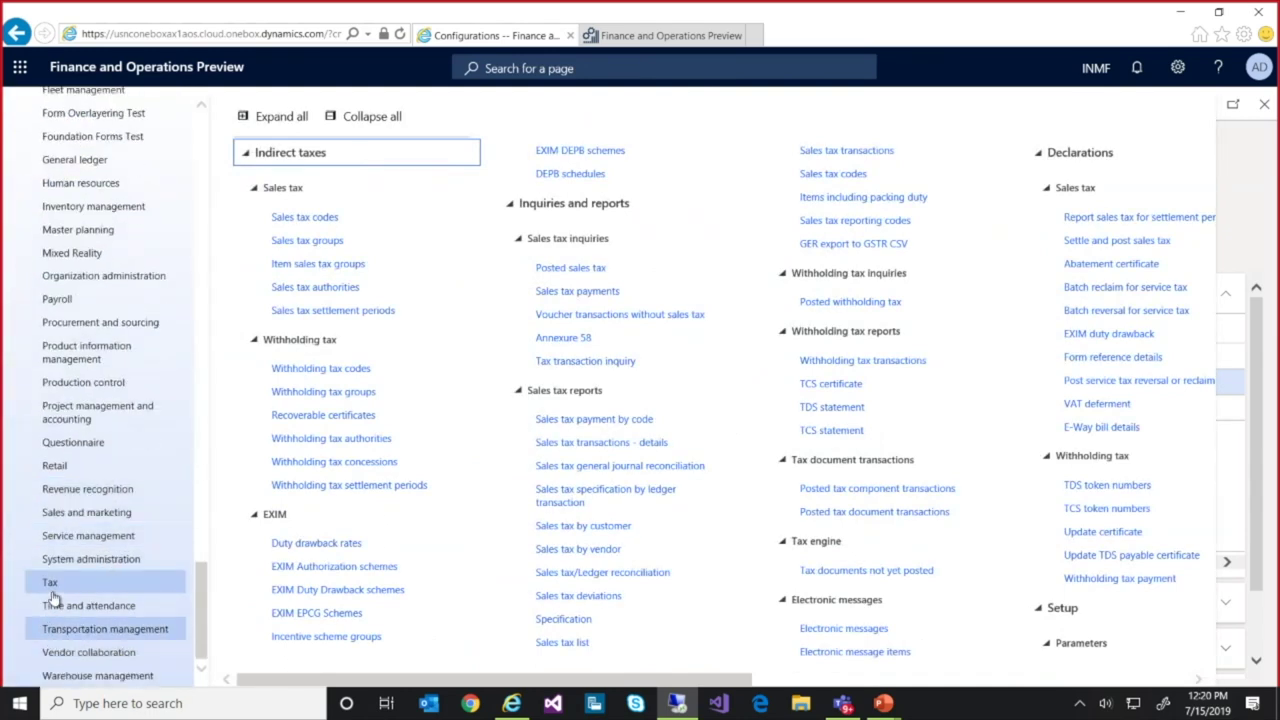
click(52, 588)
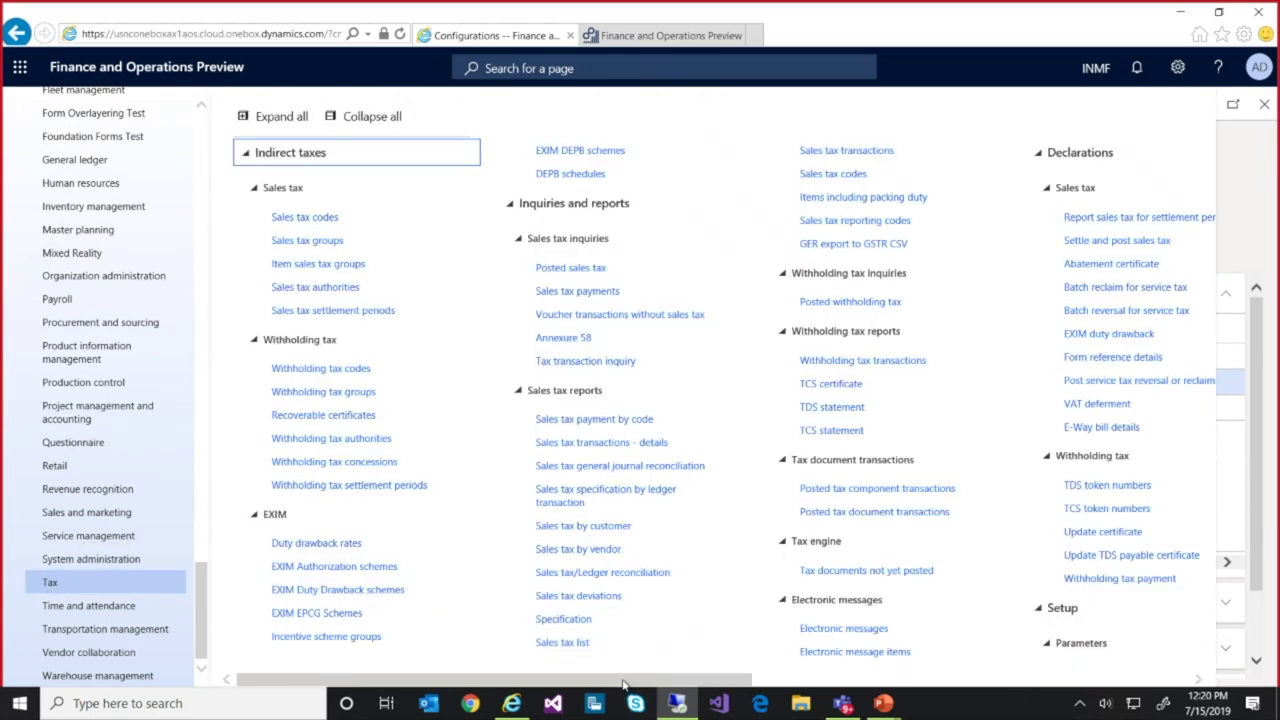
drag(624, 684, 937, 676)
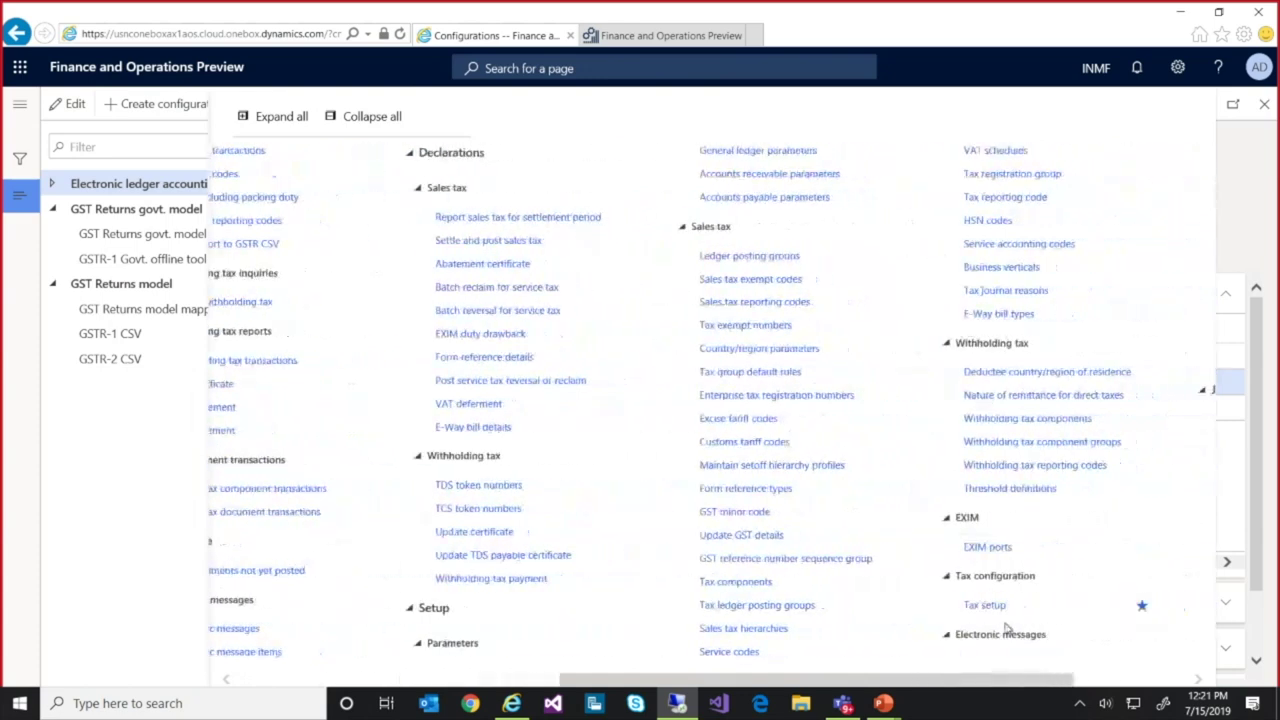
click(995, 606)
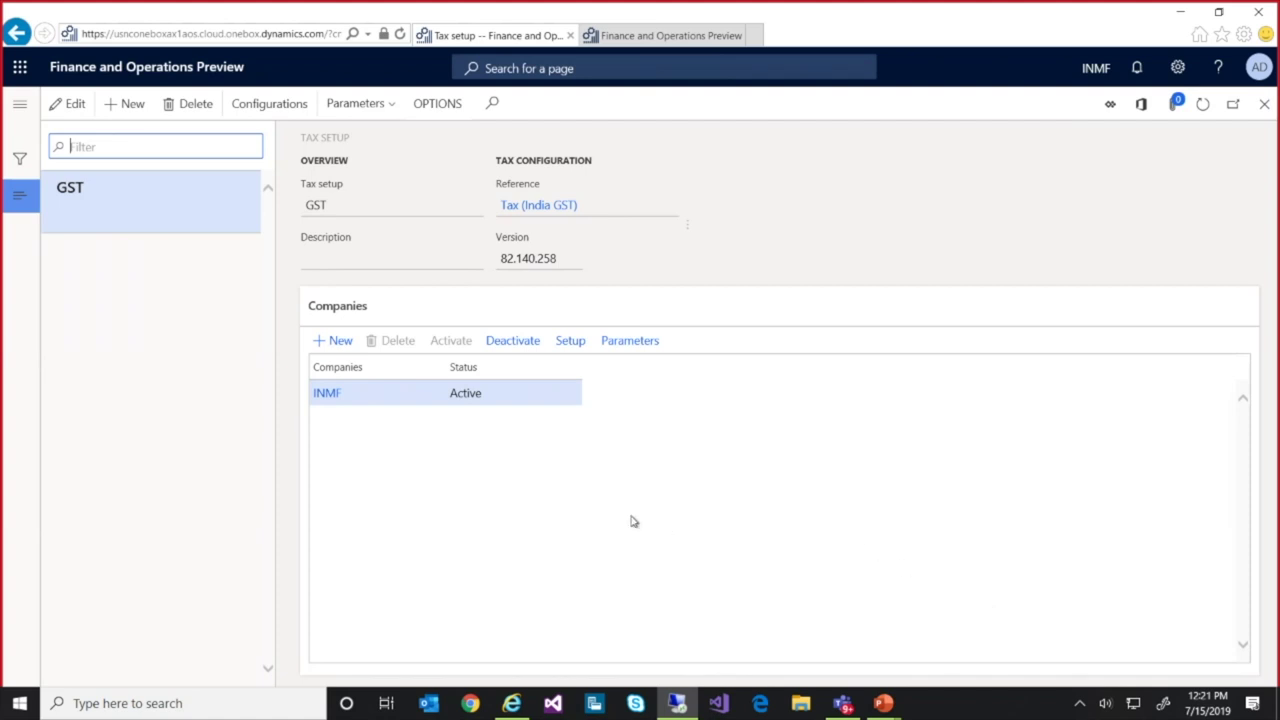
Step: Open the report configurations of the GST tax setup and make them editable
click(265, 105)
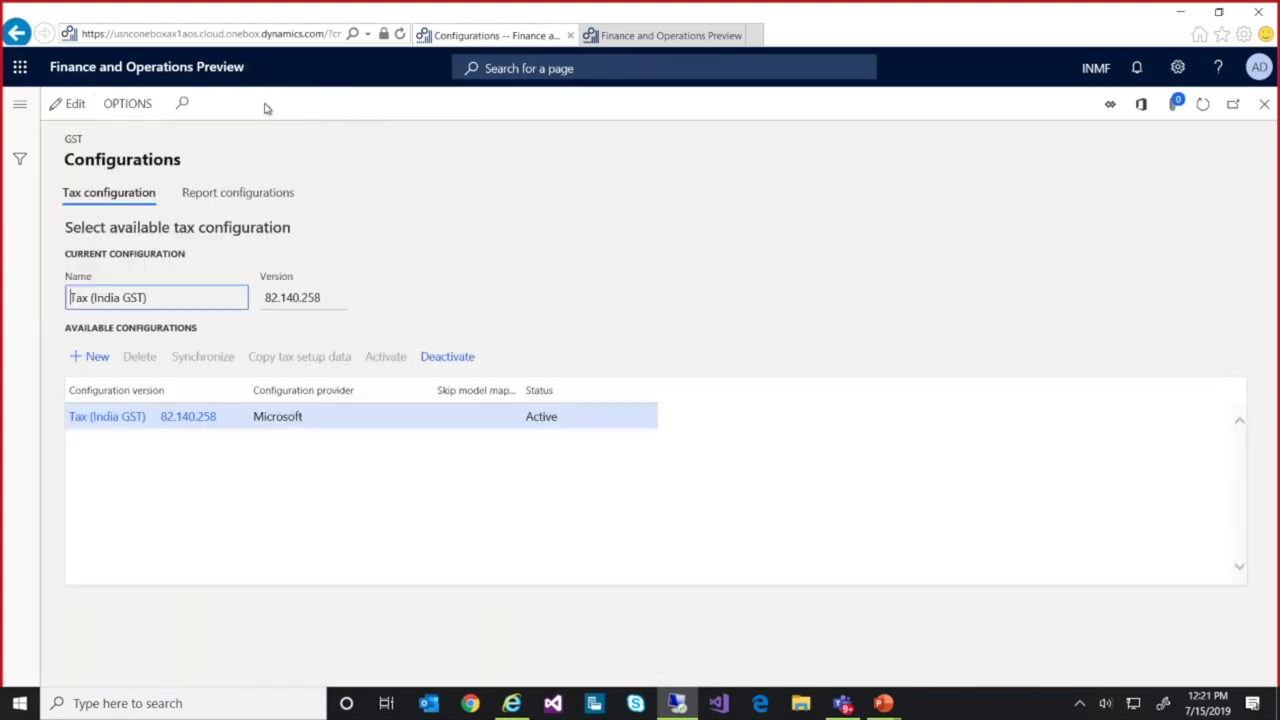
click(219, 195)
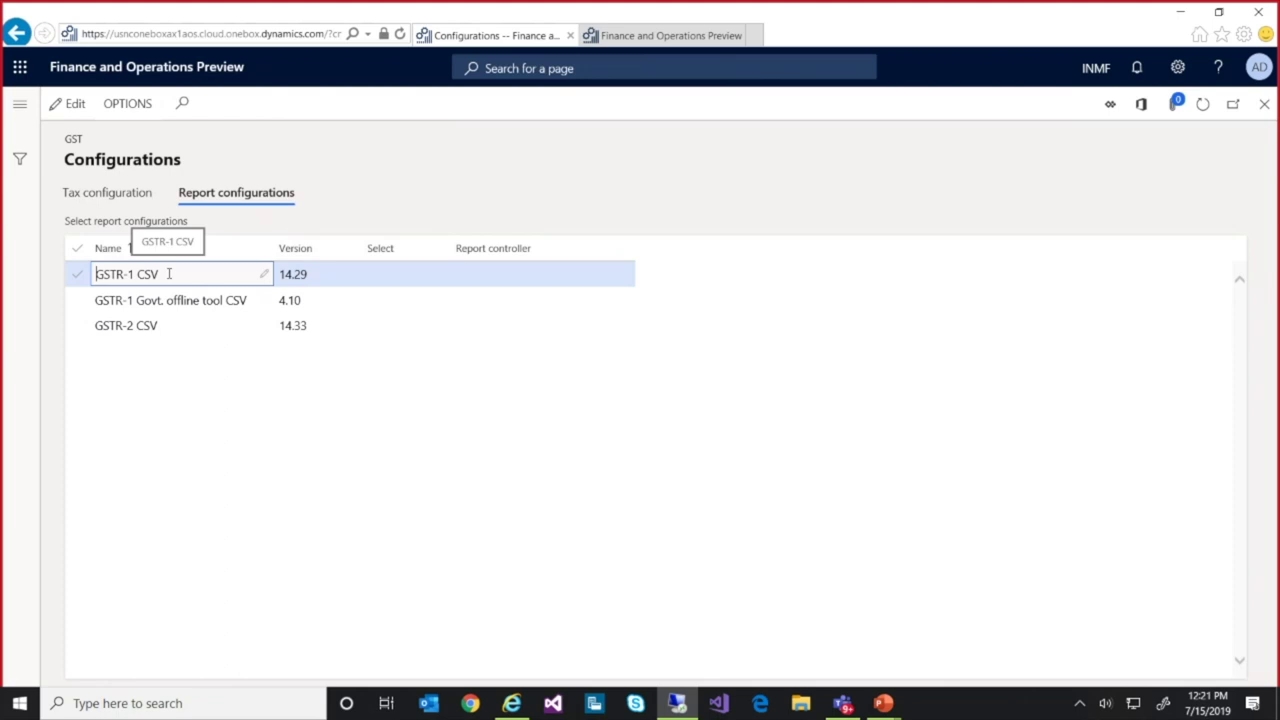
click(70, 103)
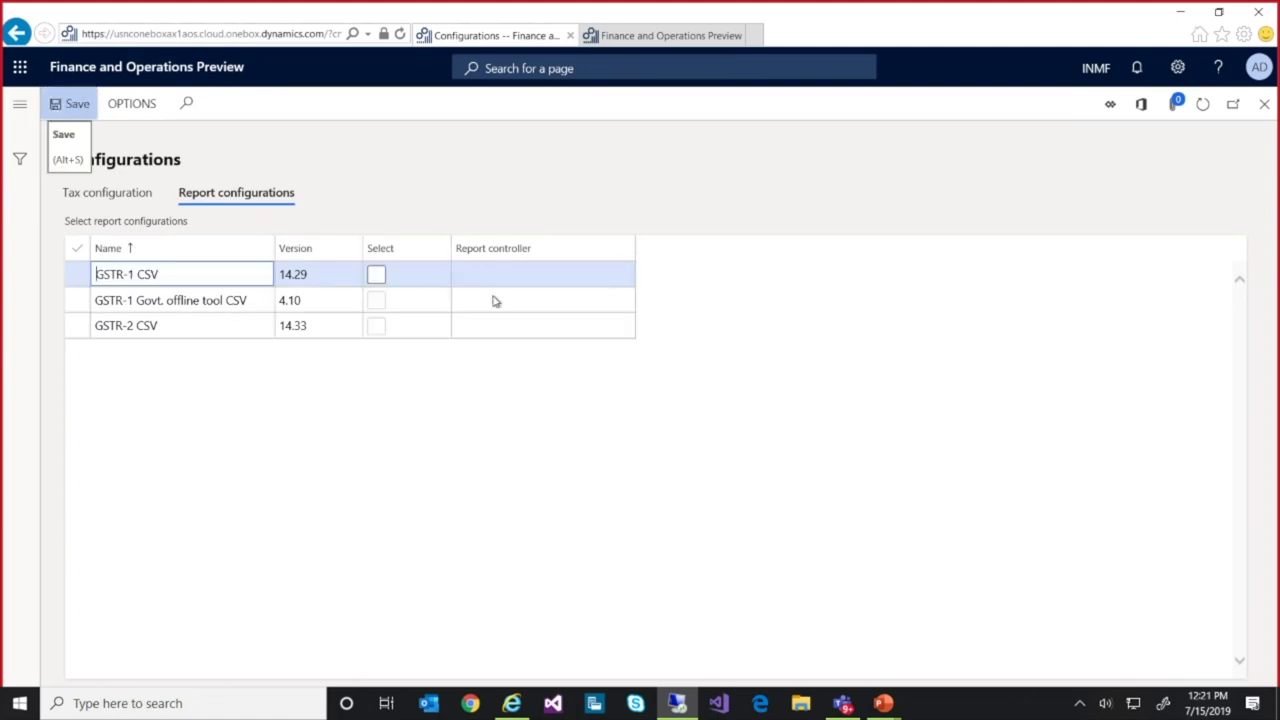
Step: Select the GSTR-1 CSV report configuration and assign it the GSTR-1 report controller
click(377, 276)
click(543, 272)
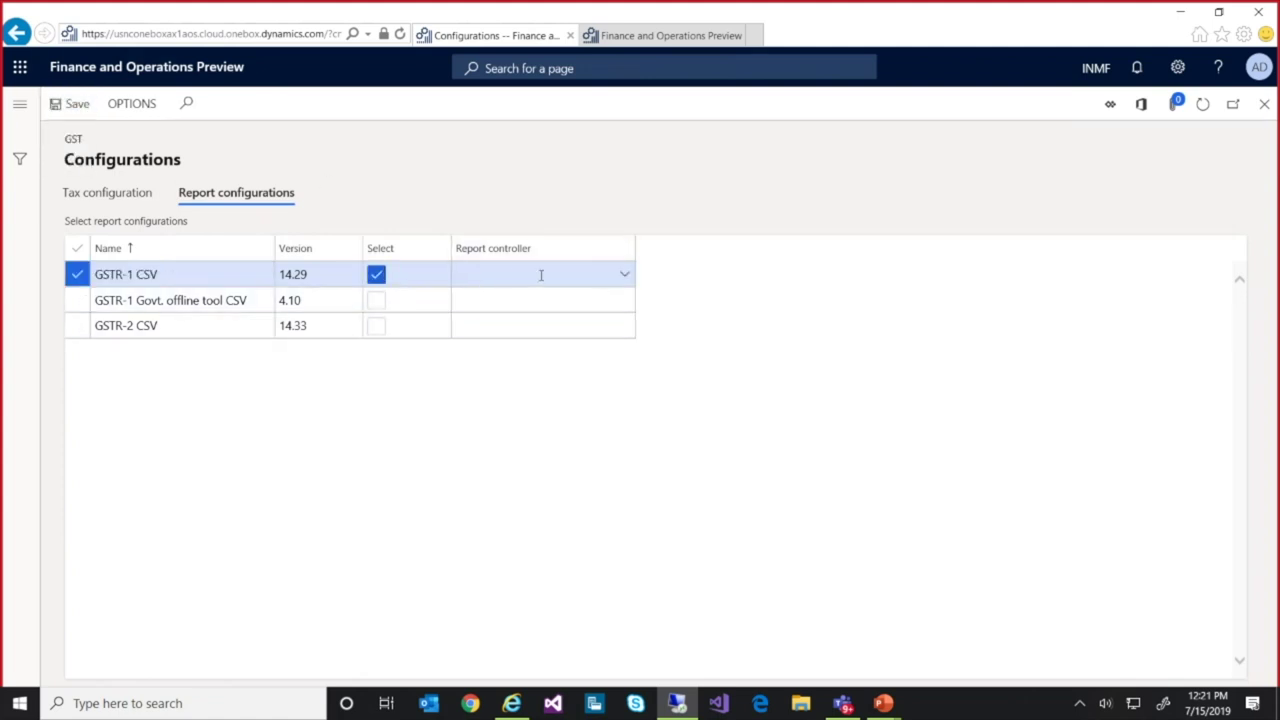
click(625, 275)
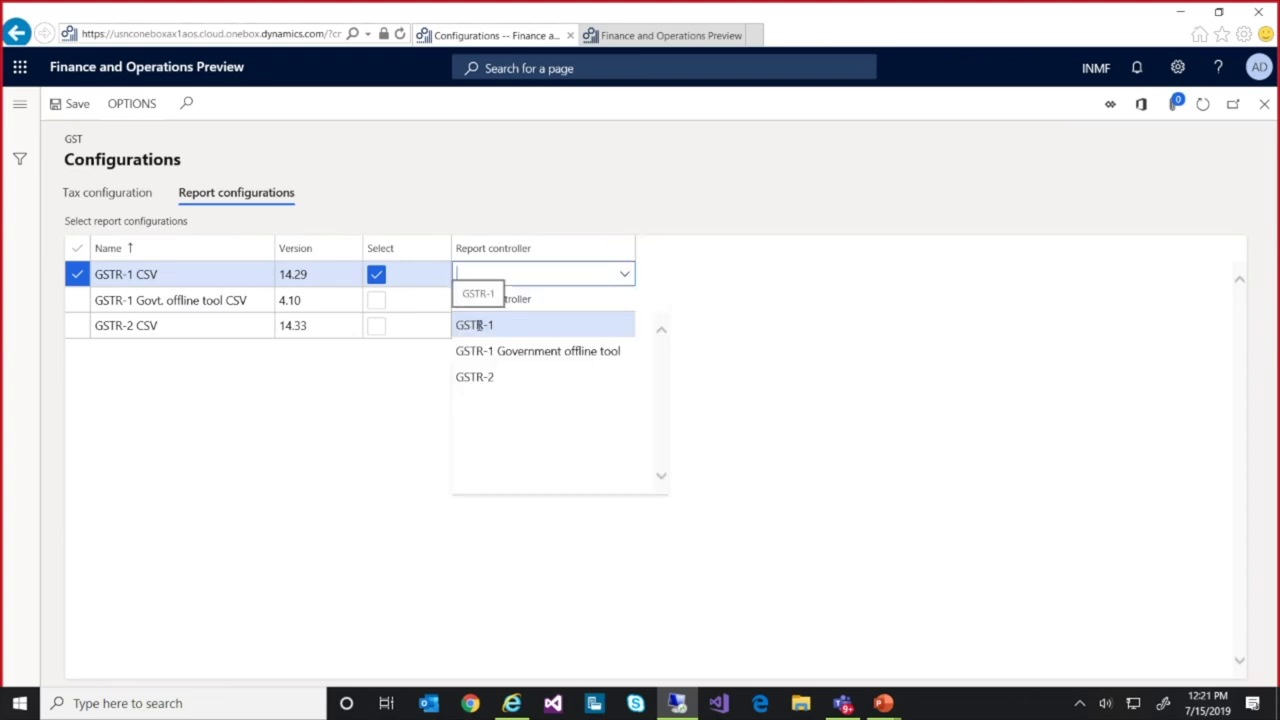
click(477, 325)
click(517, 306)
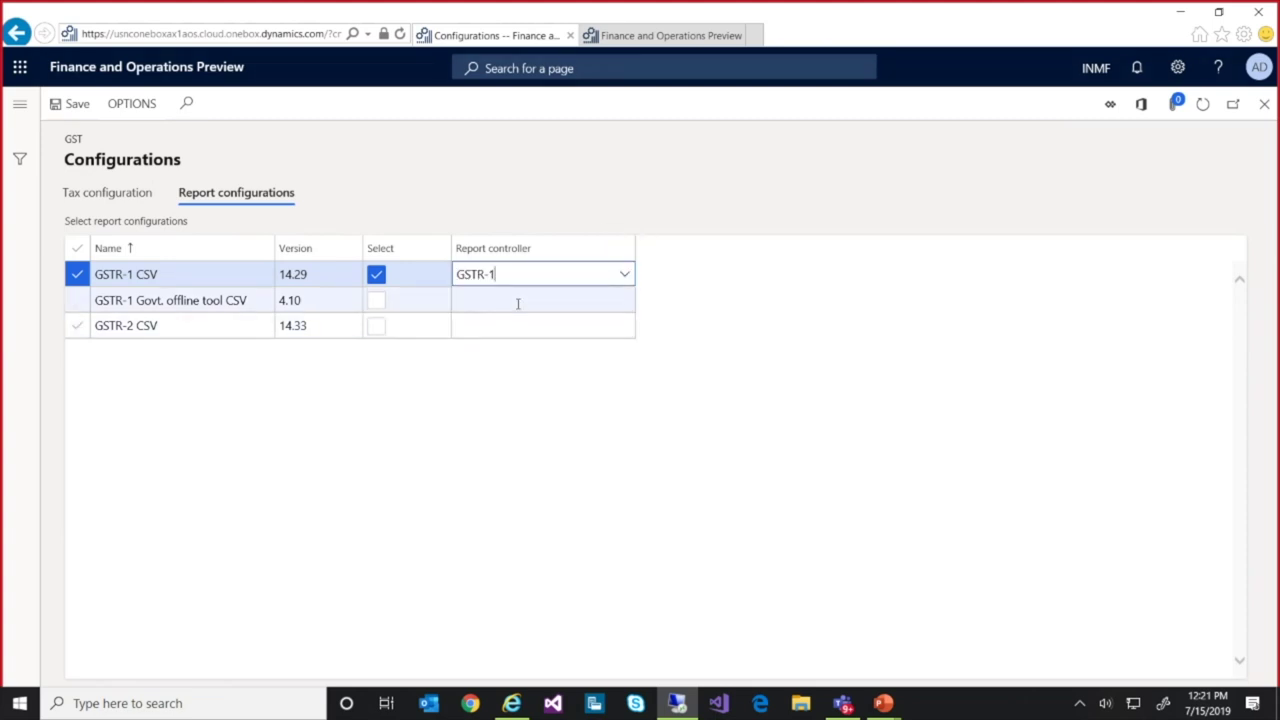
Step: Select the GSTR-1 Govt. offline tool CSV configuration and assign it the GSTR-1 Government offline tool report controller
click(376, 302)
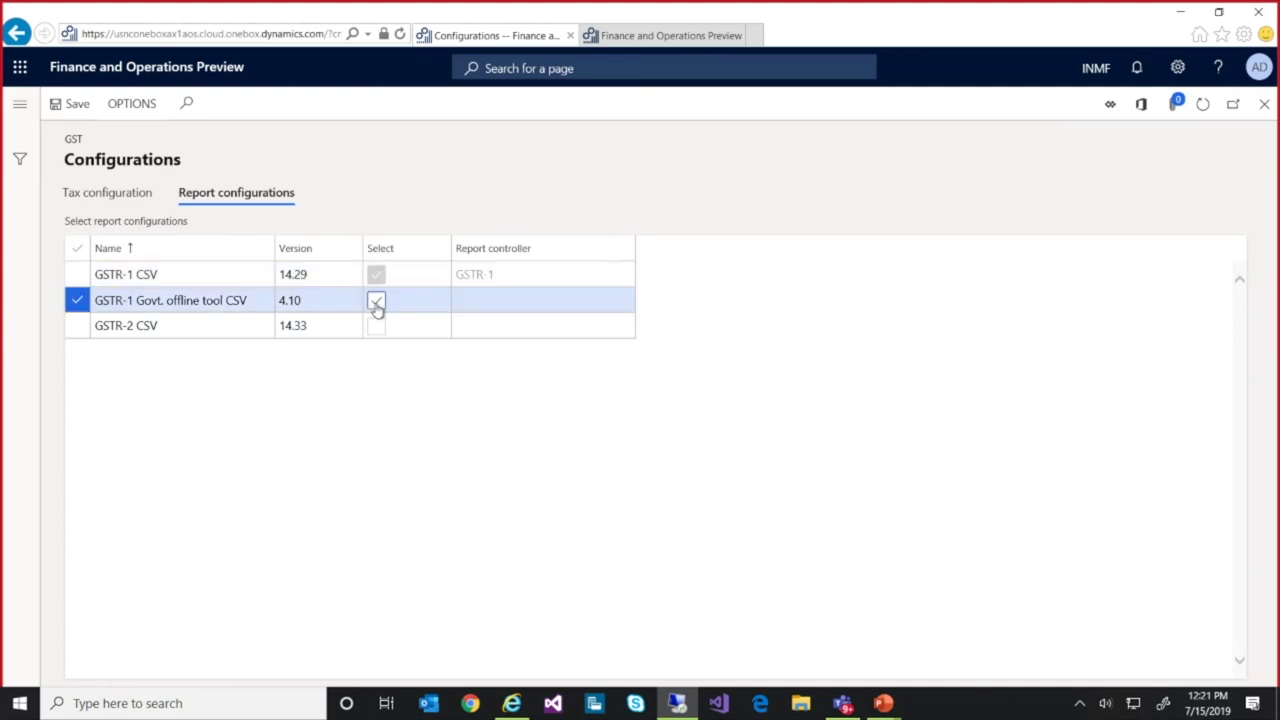
click(565, 304)
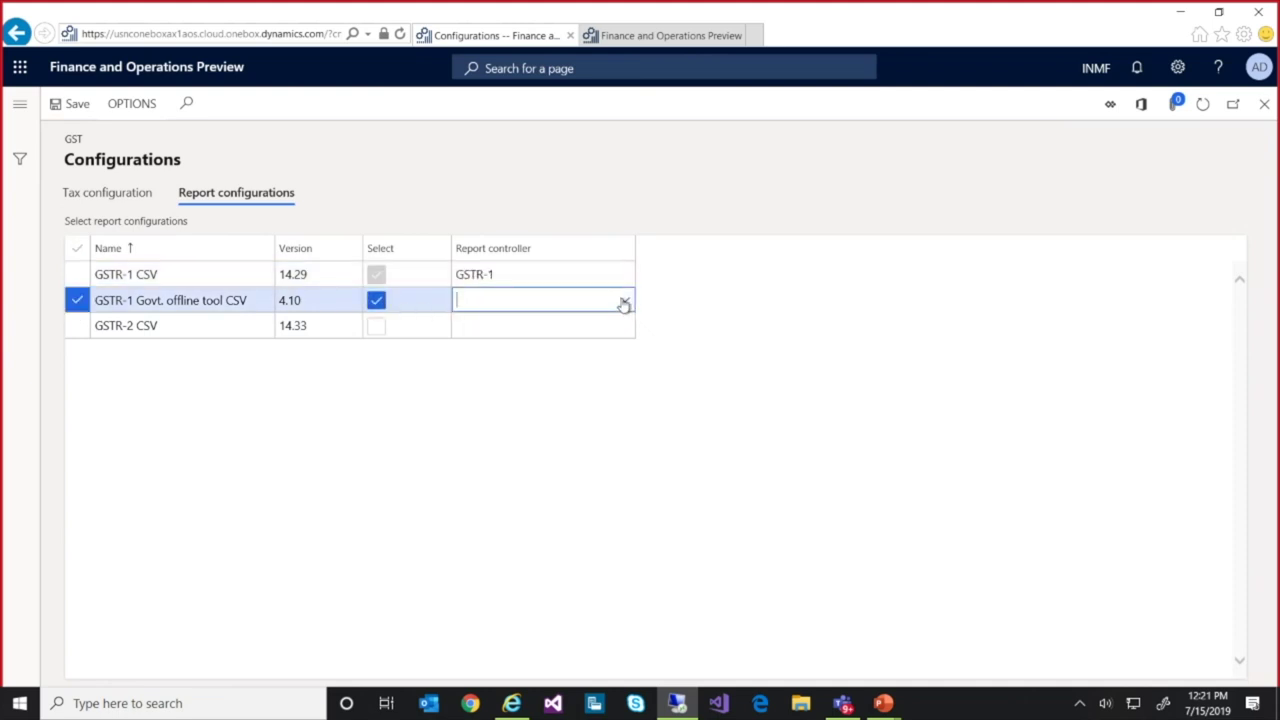
click(624, 302)
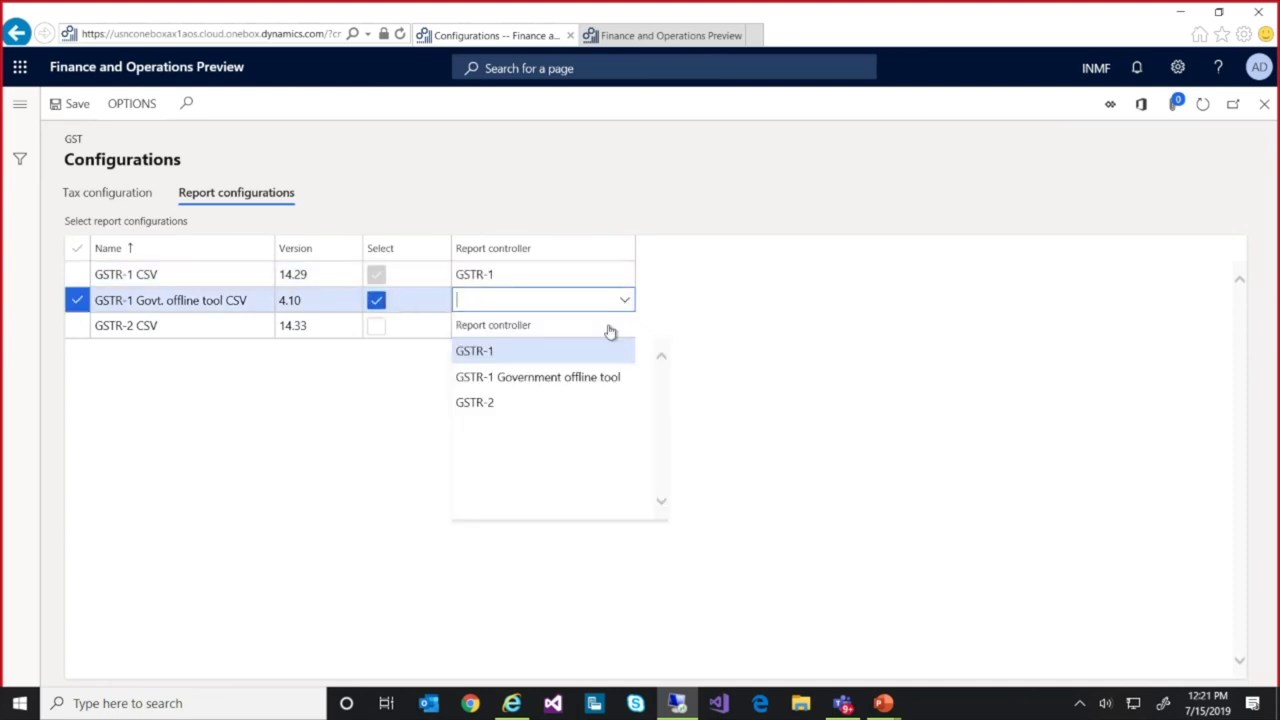
click(563, 377)
Step: Select the GSTR-2 CSV configuration, assign it the GSTR-2 report controller, and save the report configurations
click(376, 326)
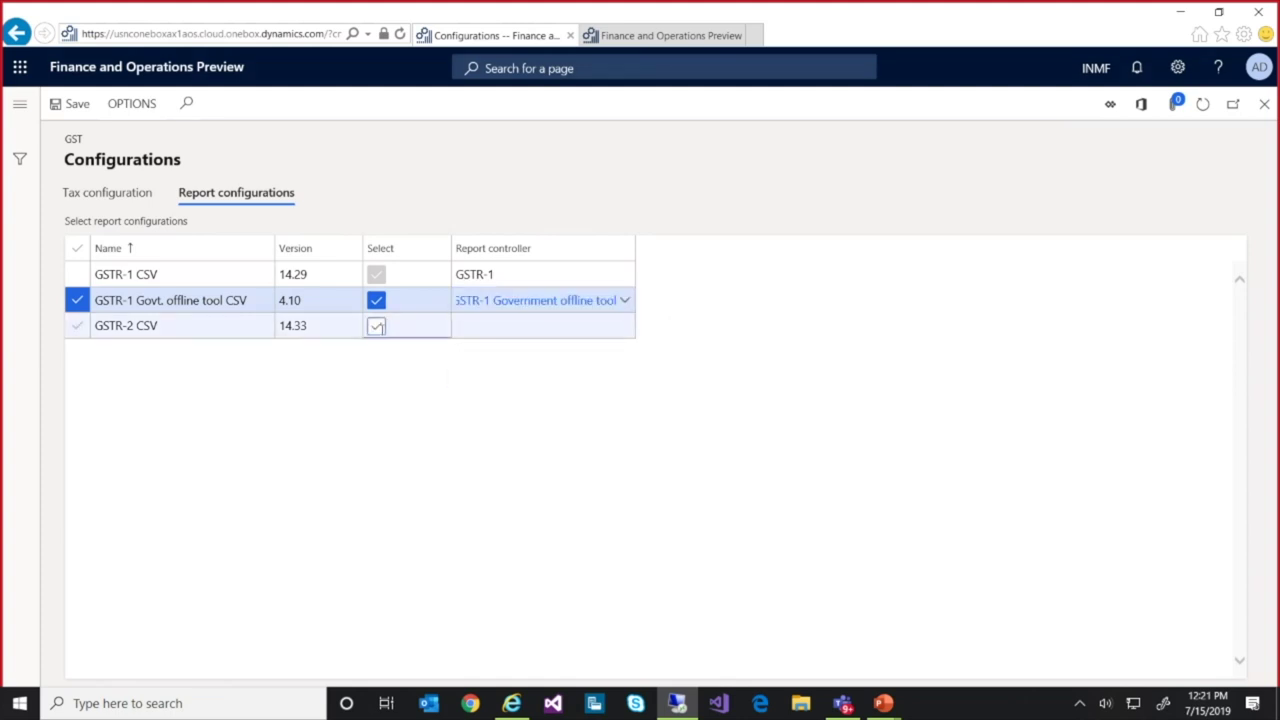
click(612, 325)
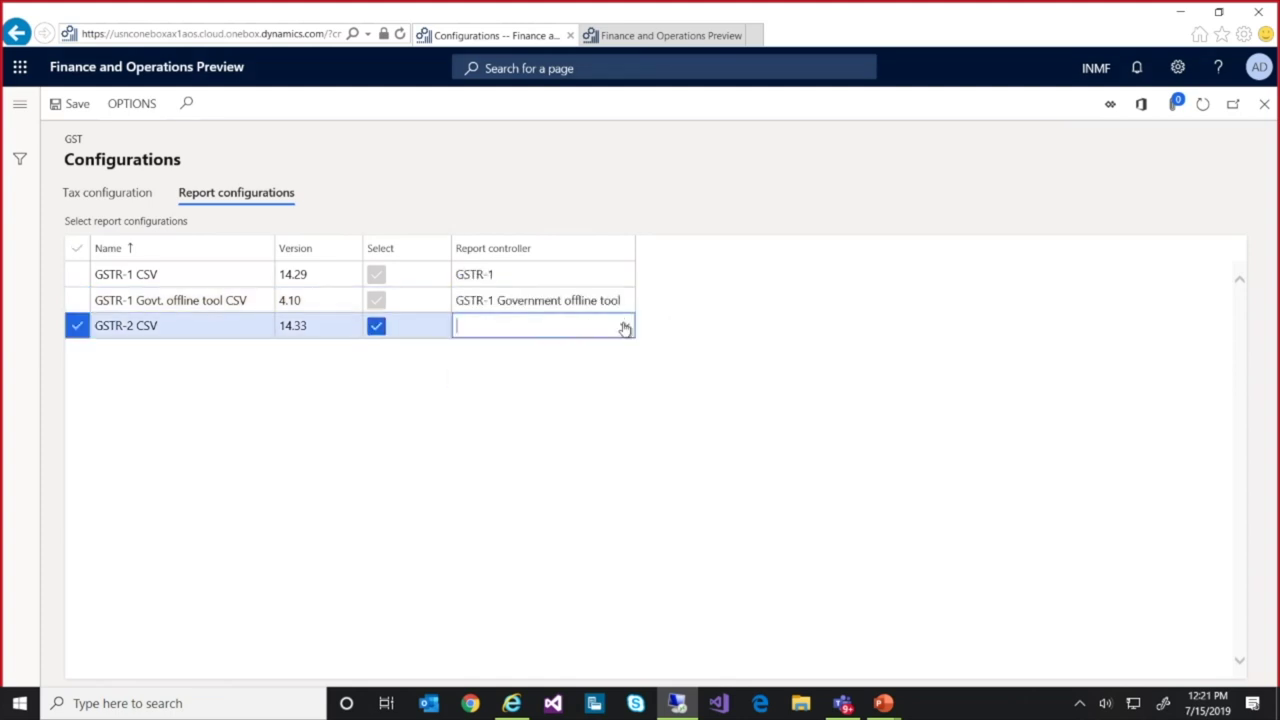
click(624, 326)
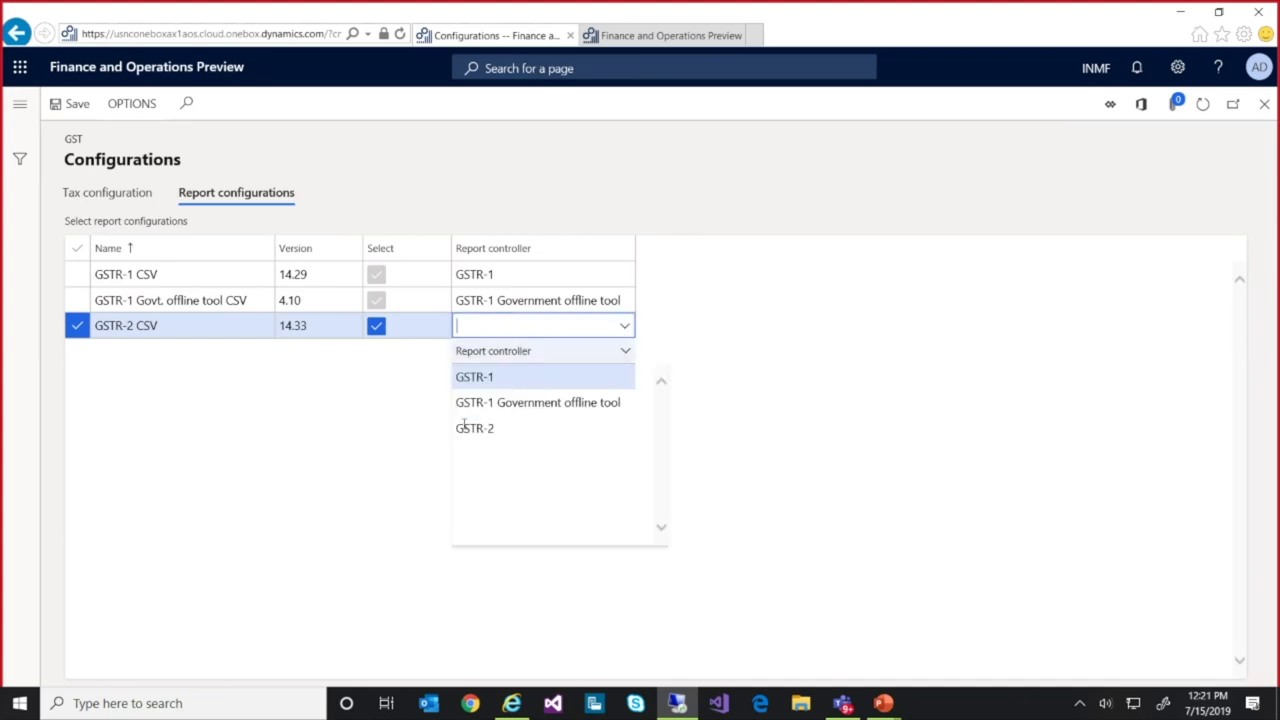
click(481, 429)
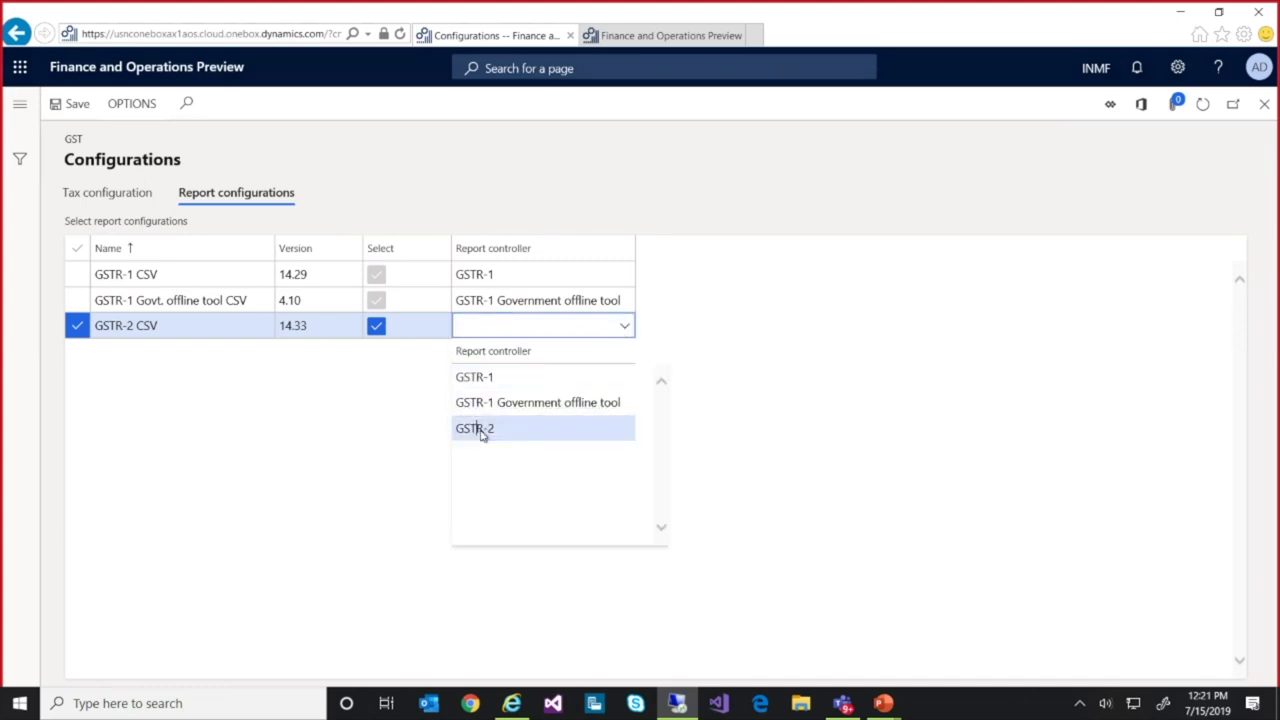
click(75, 117)
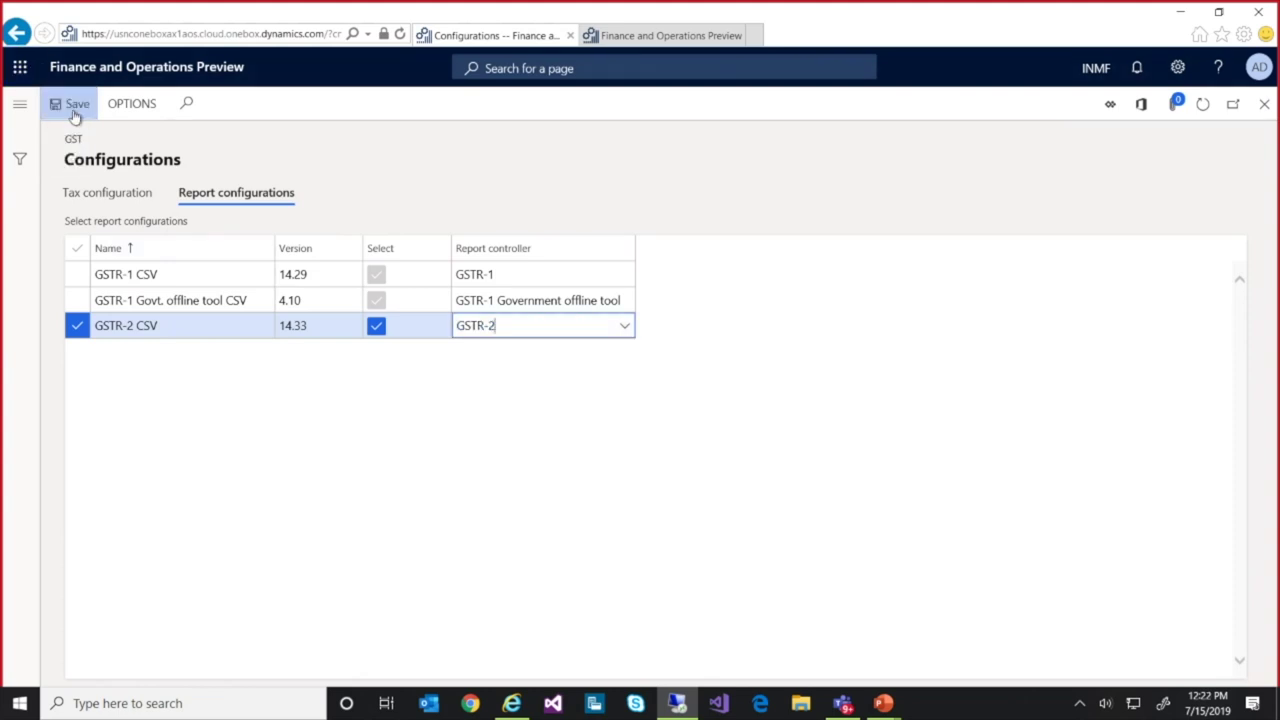
click(77, 106)
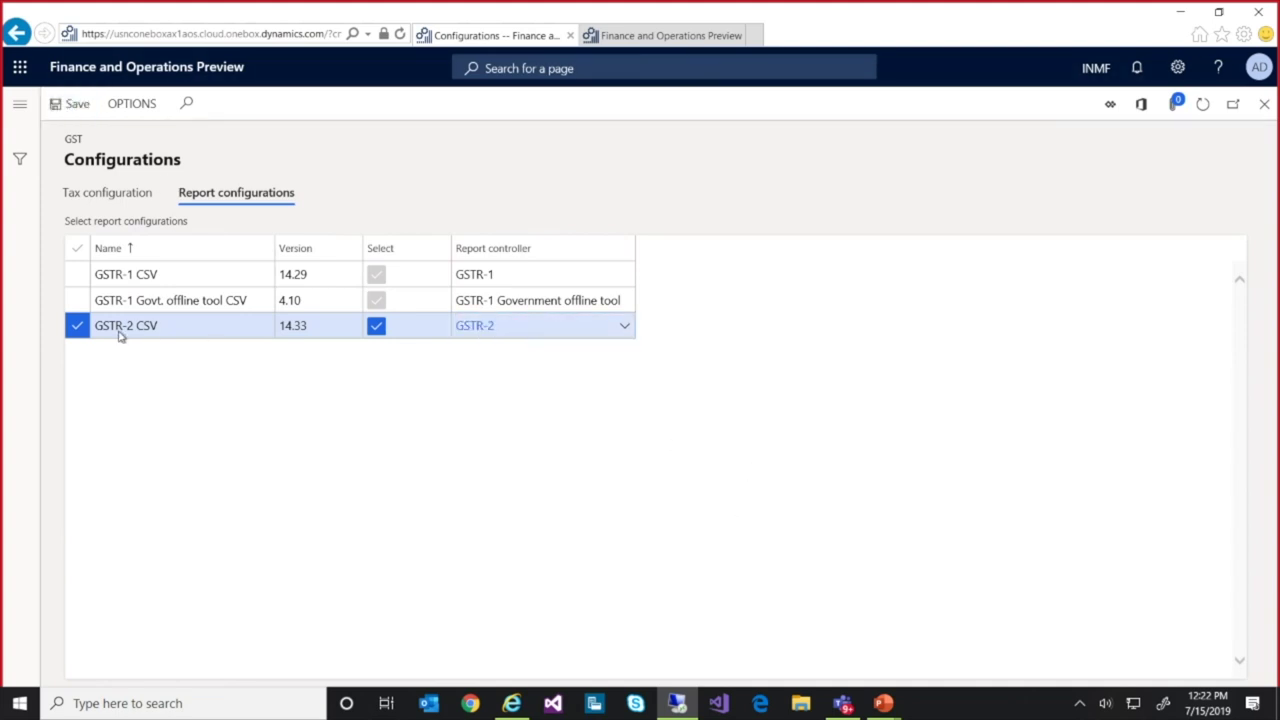
Step: Leave the GST tax setup and open the GER export to GSTR CSV report in the Tax module
click(1264, 104)
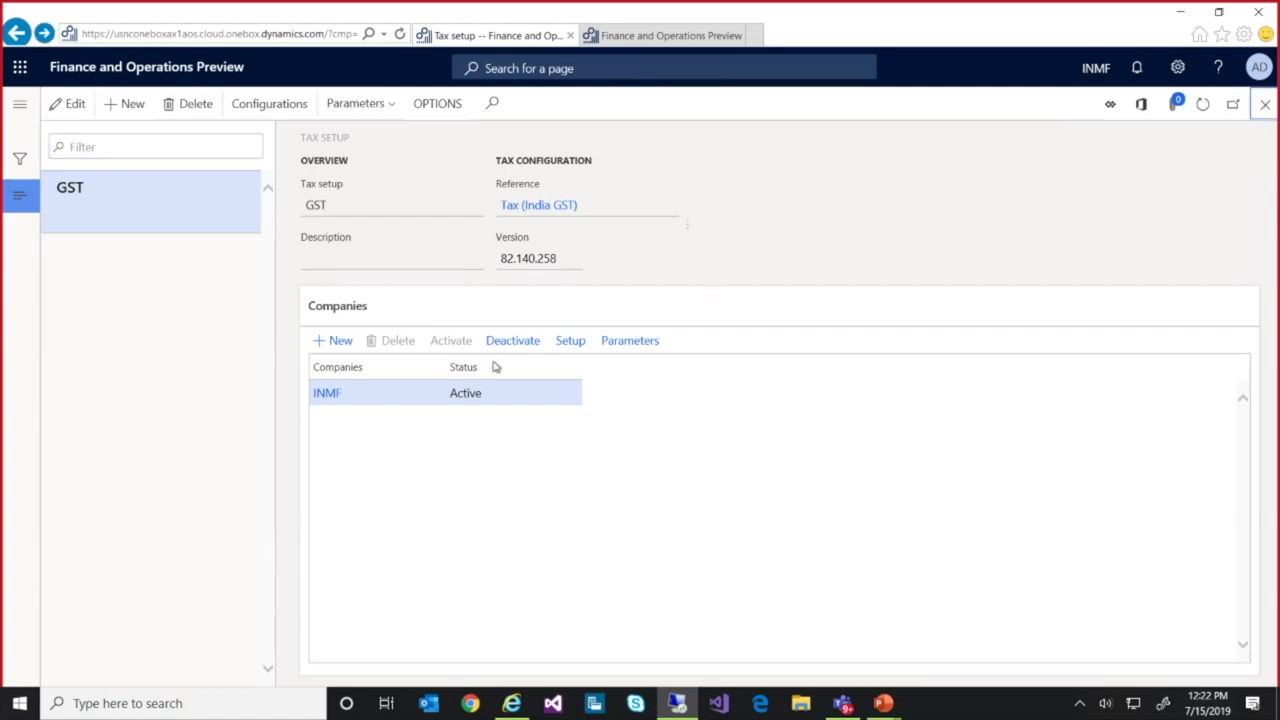
click(1264, 104)
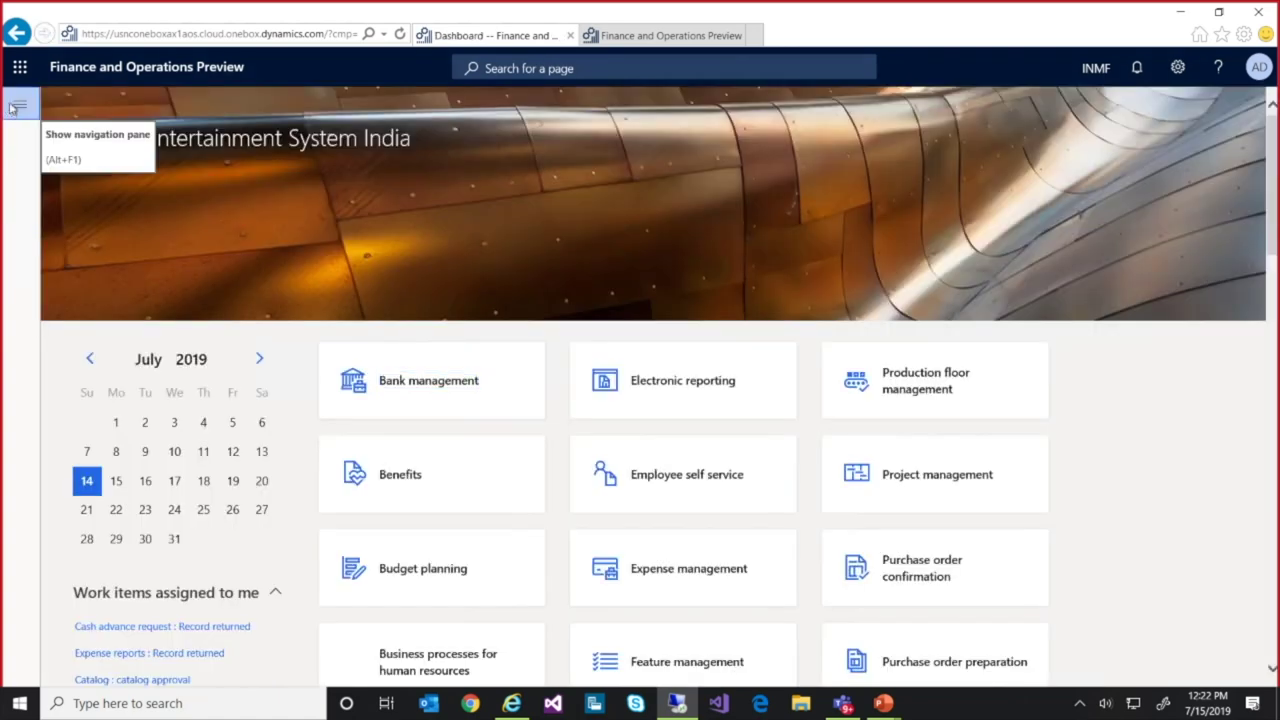
click(12, 108)
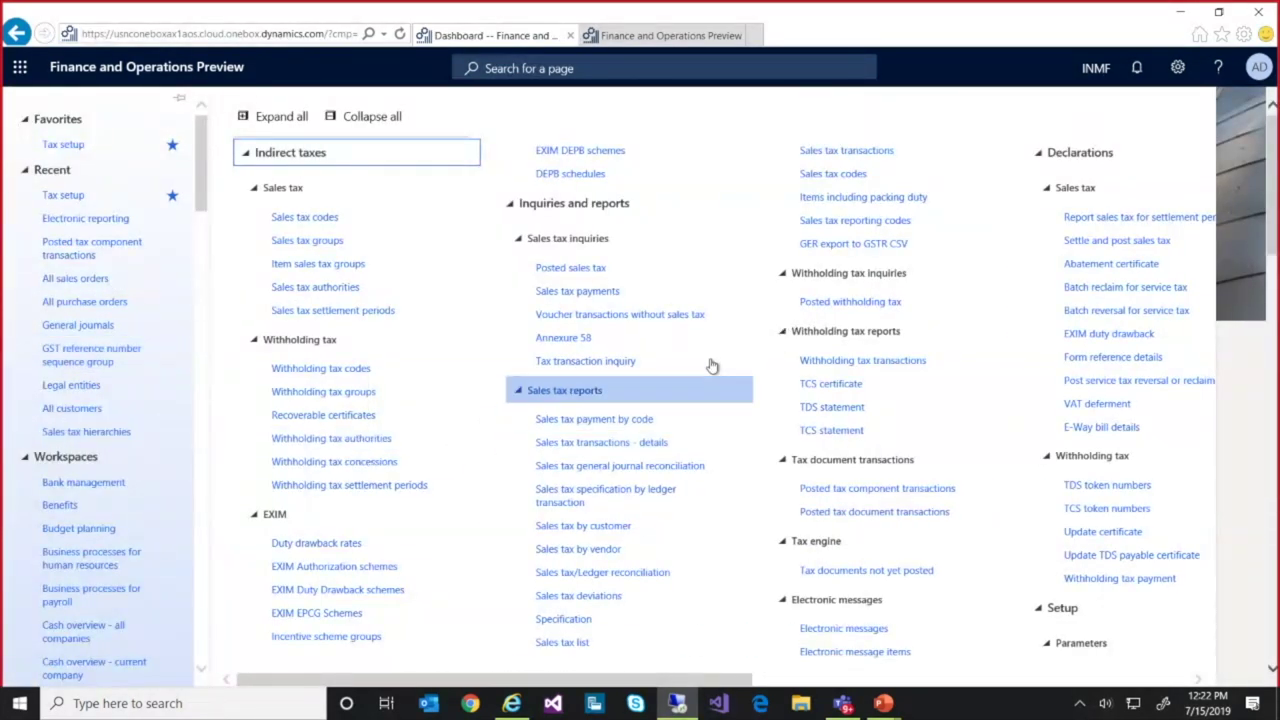
click(846, 244)
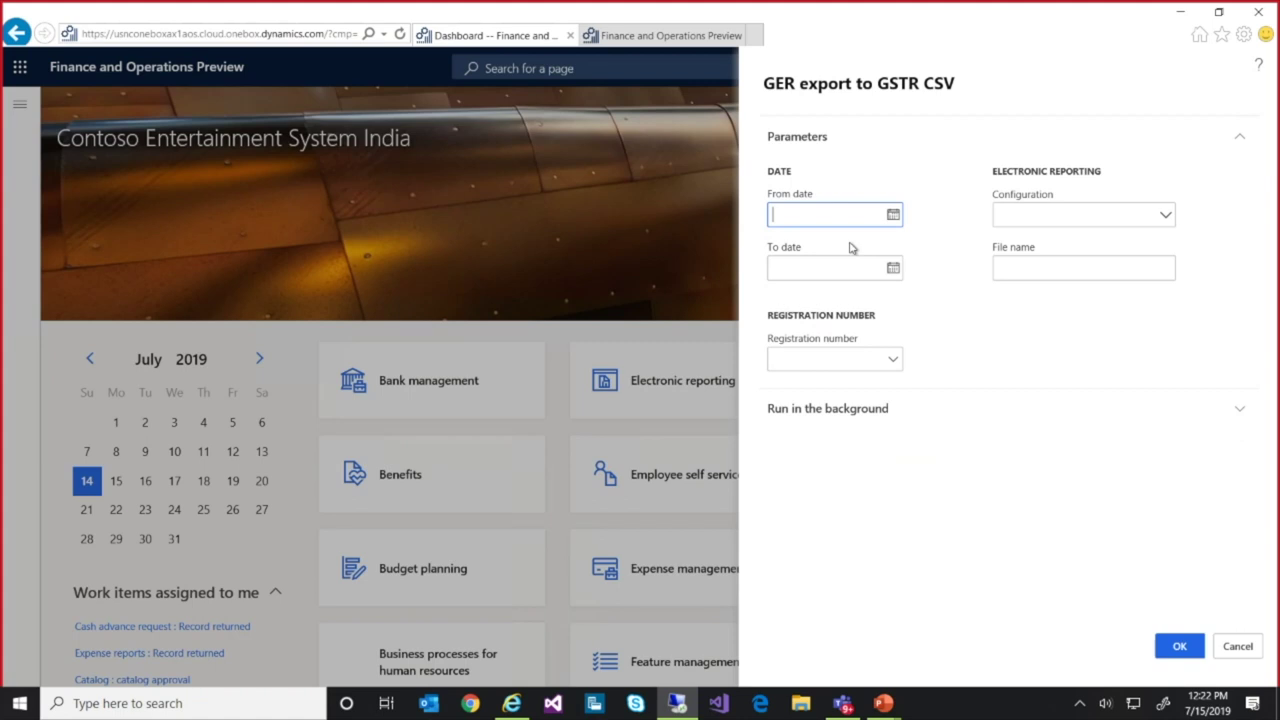
Step: Set the export period from 7/1/2019 to 7/31/2019 and choose the third listed registration number
click(893, 215)
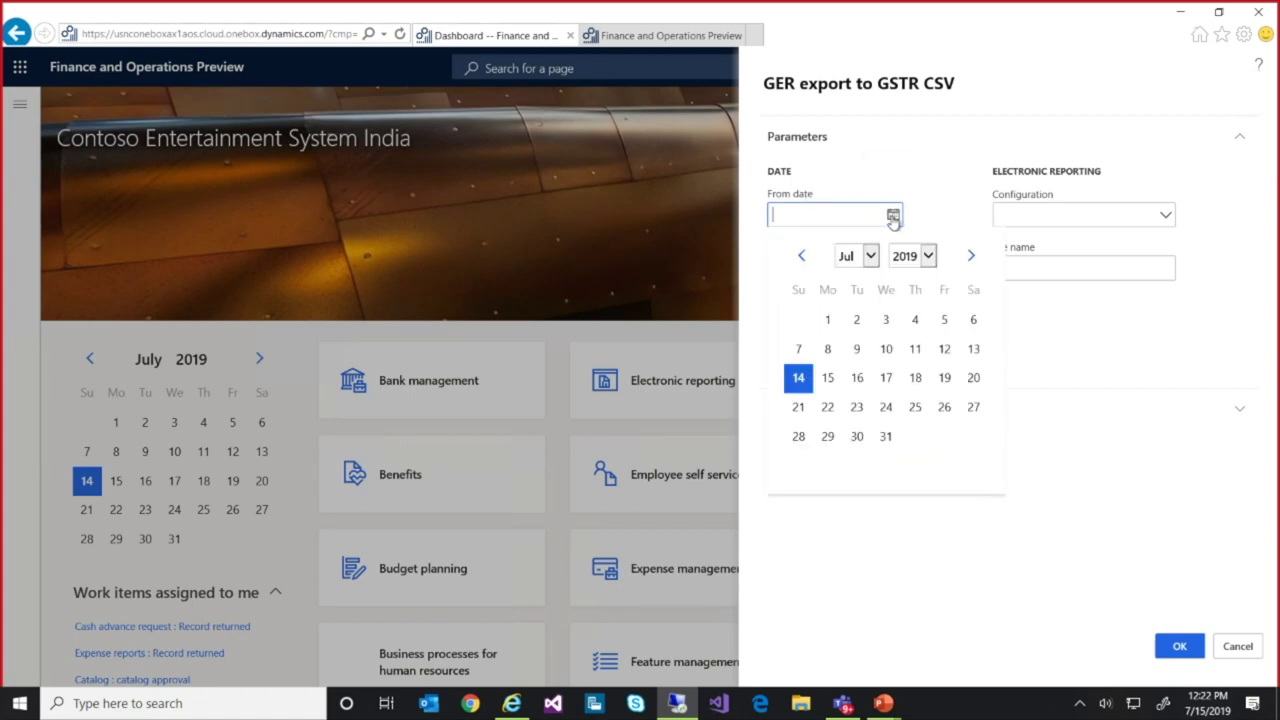
click(827, 322)
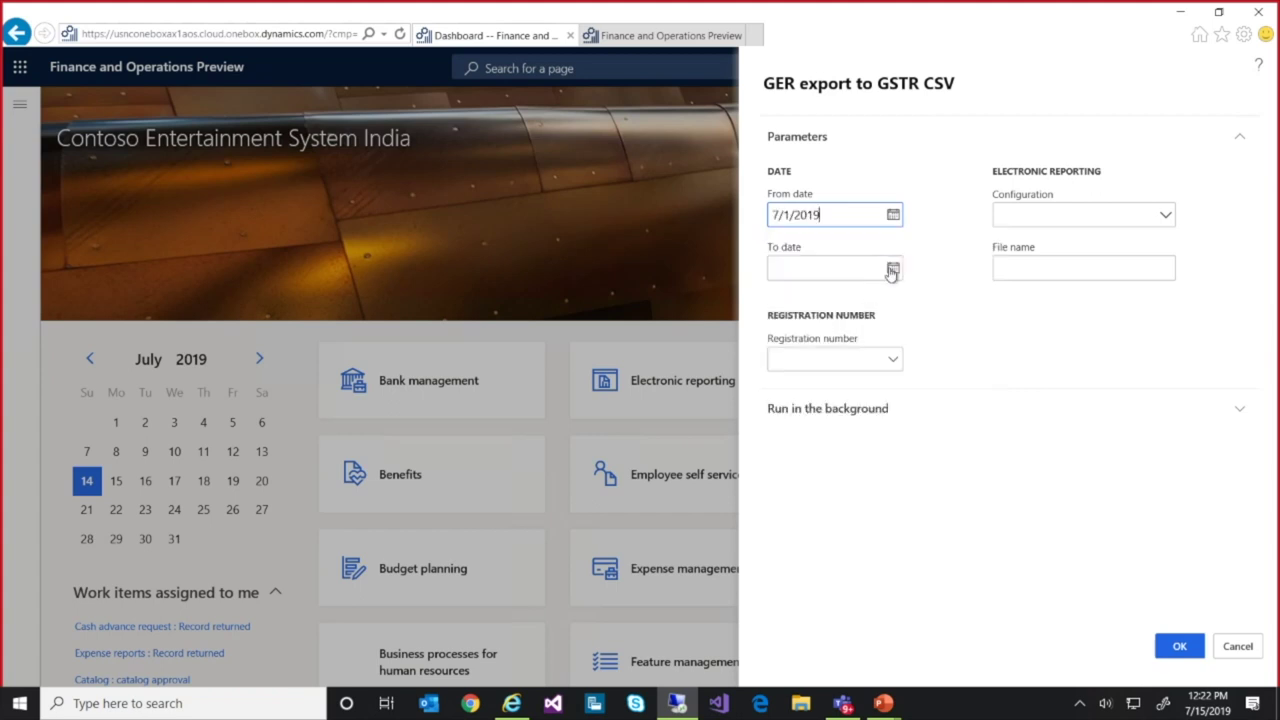
click(892, 270)
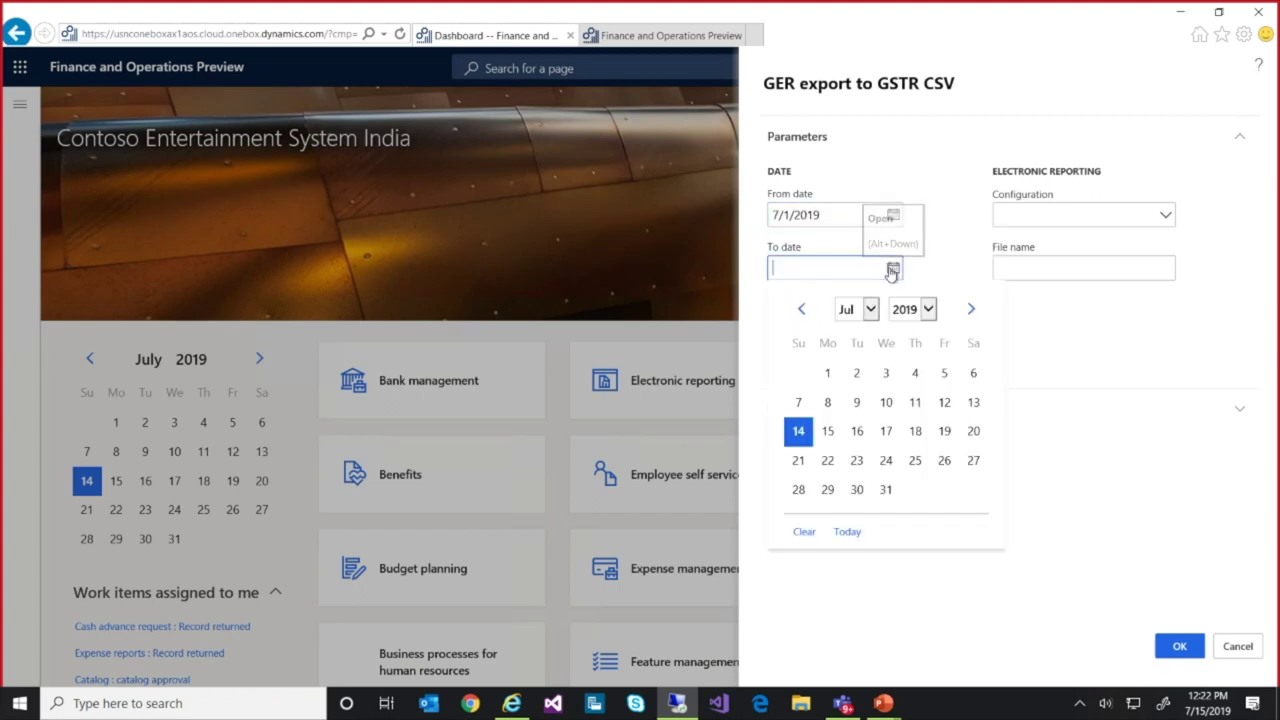
click(886, 490)
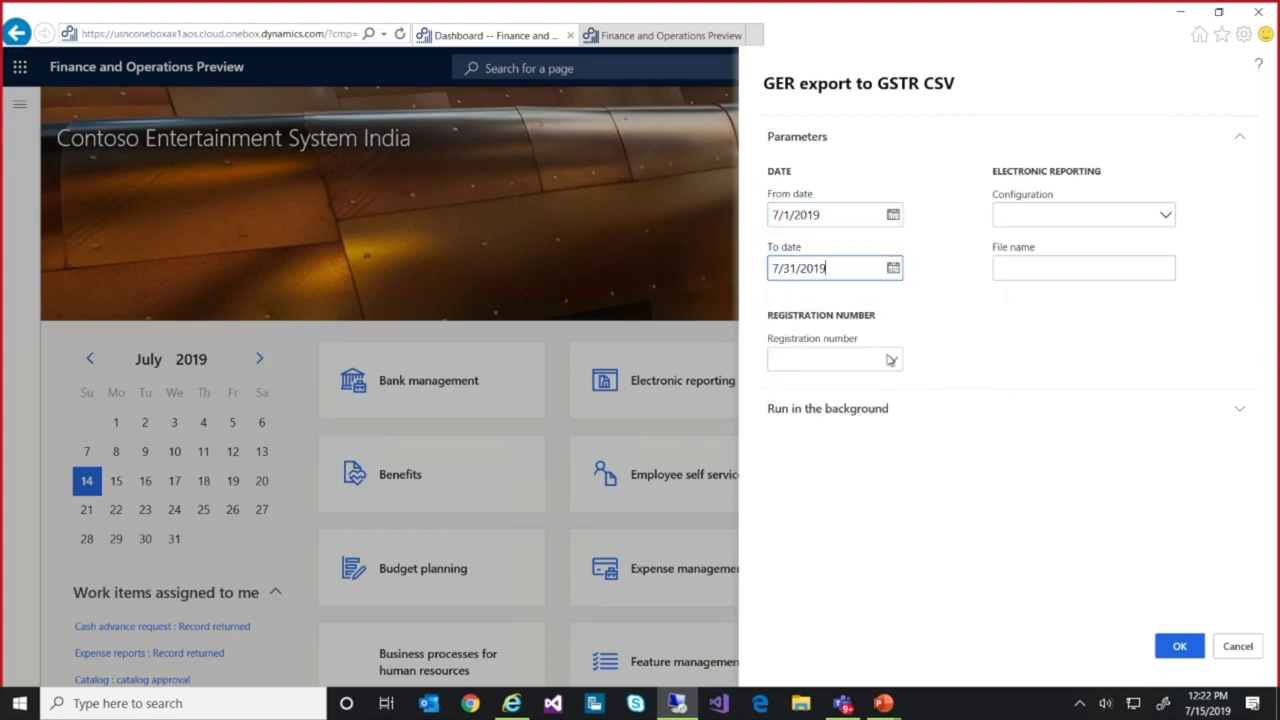
click(895, 364)
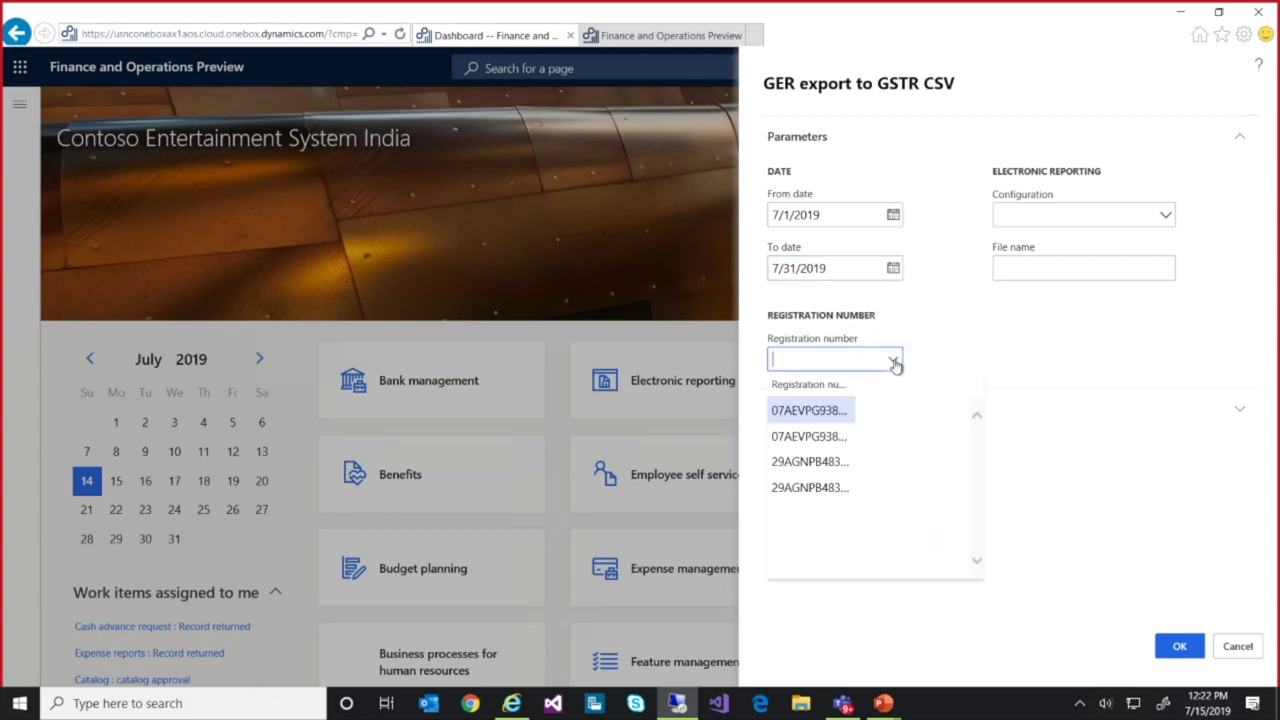
click(834, 465)
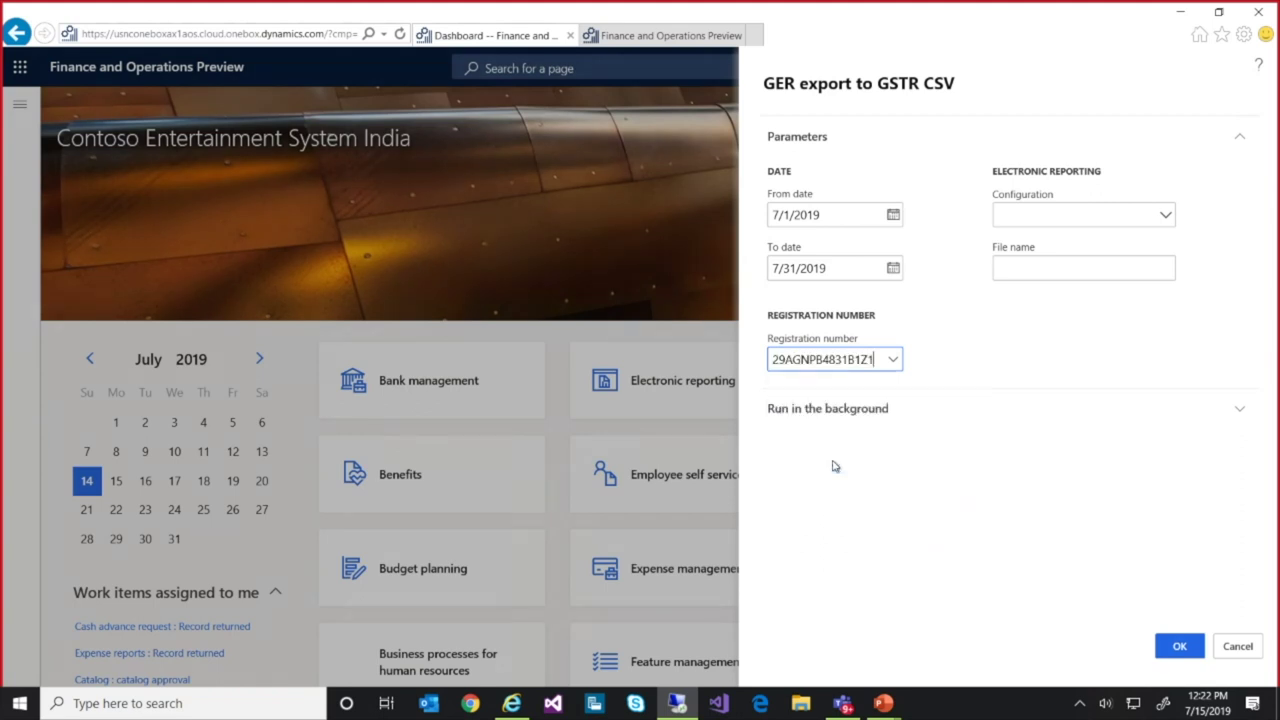
Step: Run the export with the GSTR-1 CSV configuration and the file name C:\Test\GSTR1.zip
click(1166, 217)
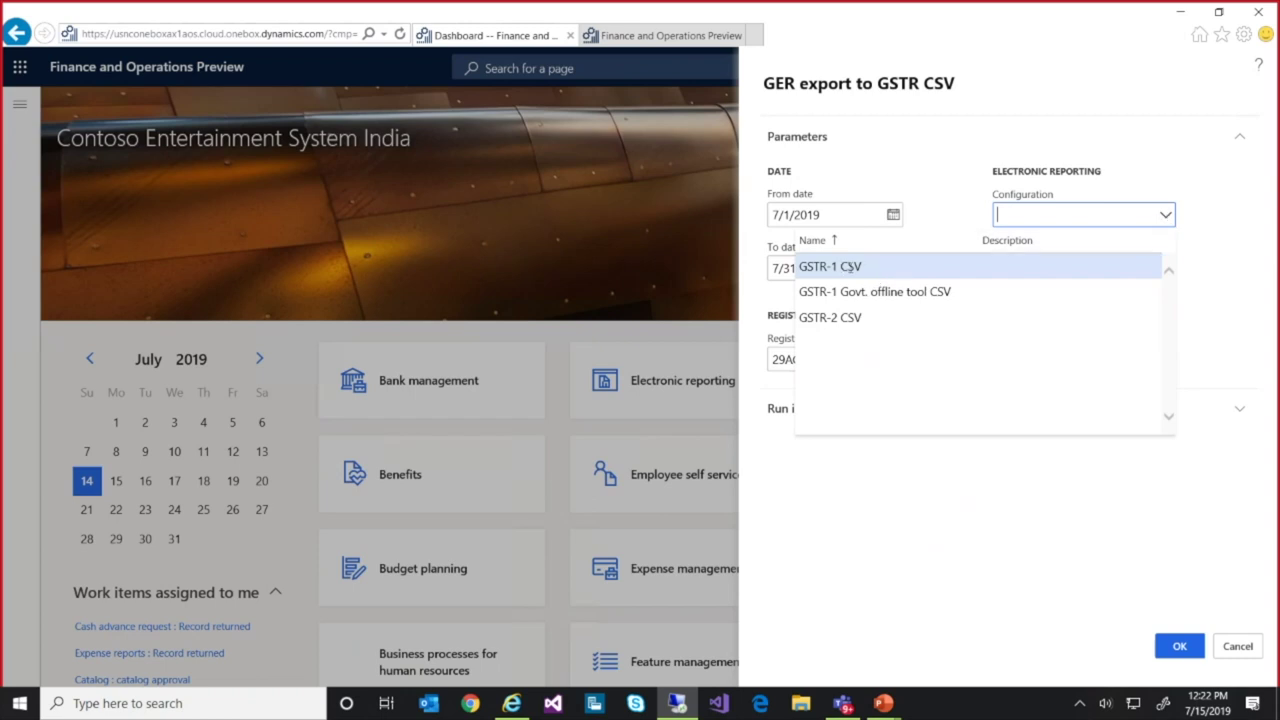
click(848, 266)
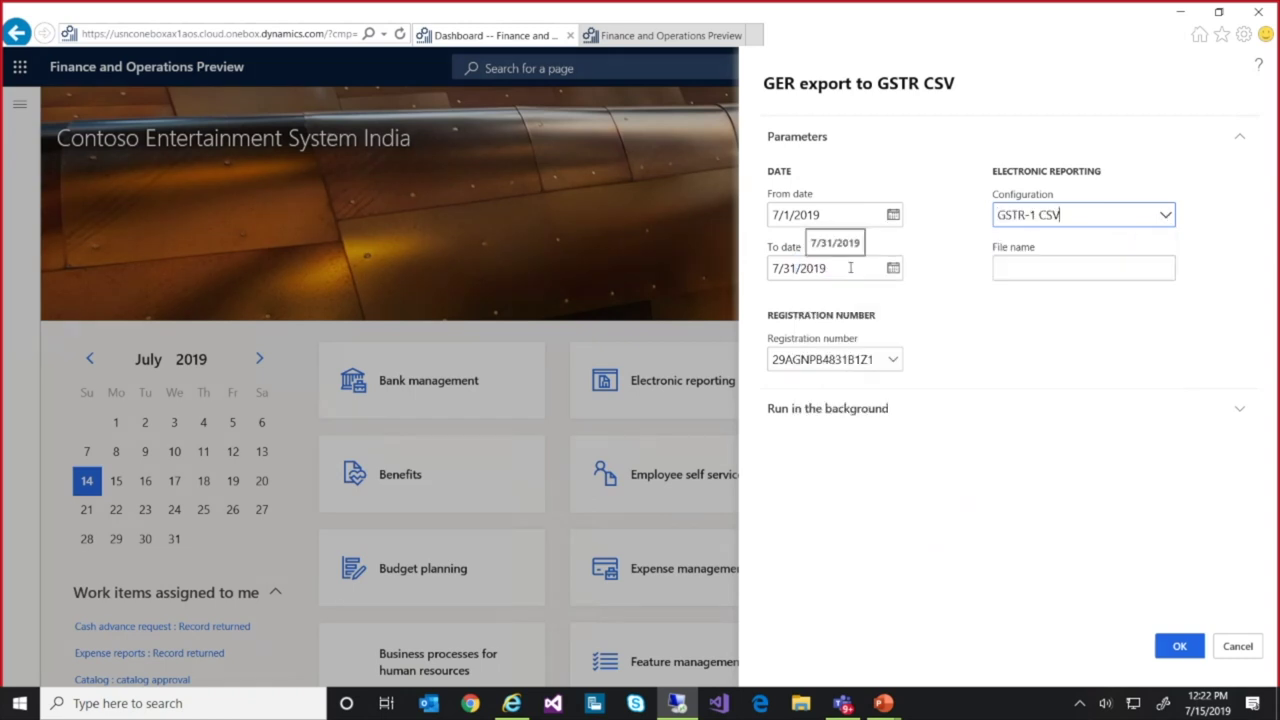
click(1026, 266)
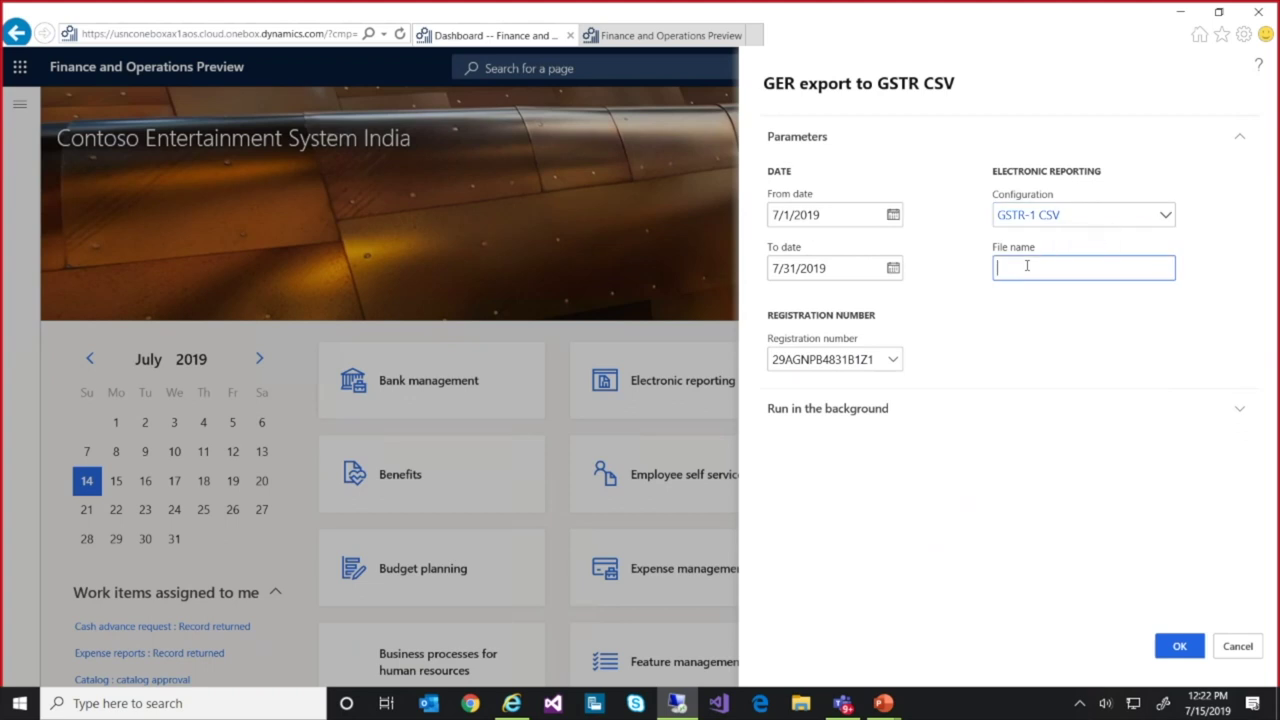
text(C:\Test\GSTR1.zip)
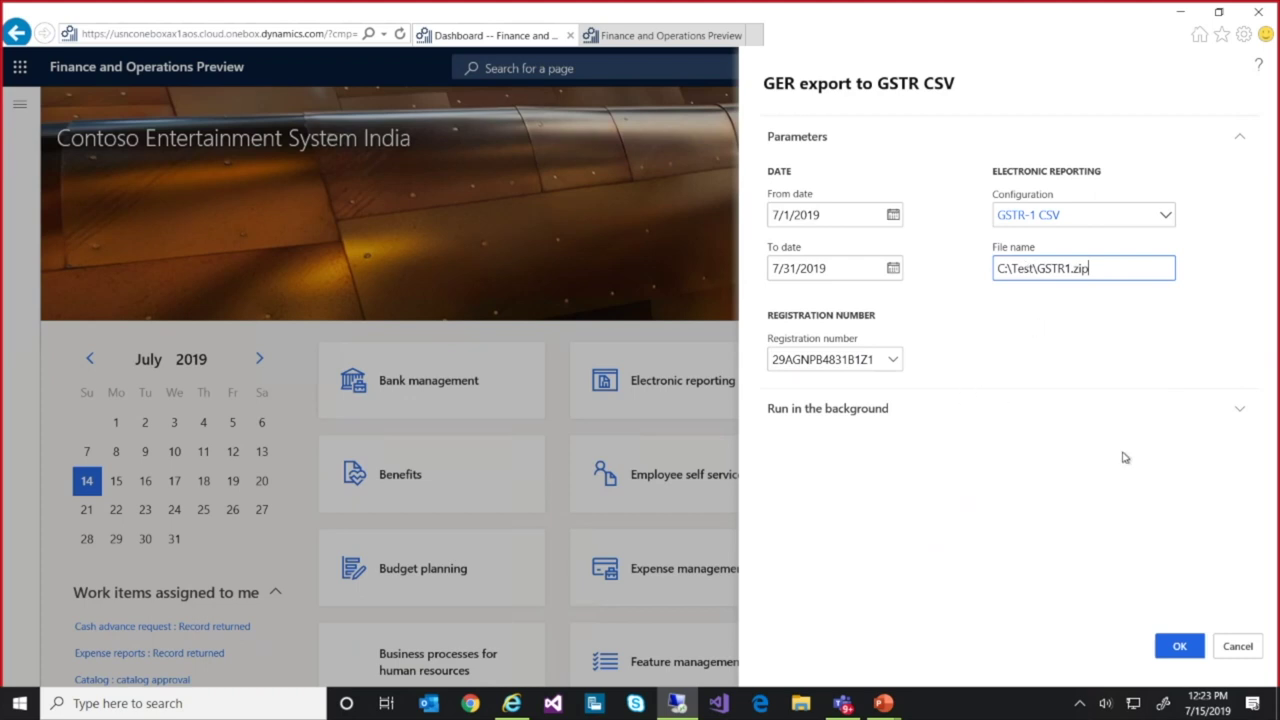
click(1180, 647)
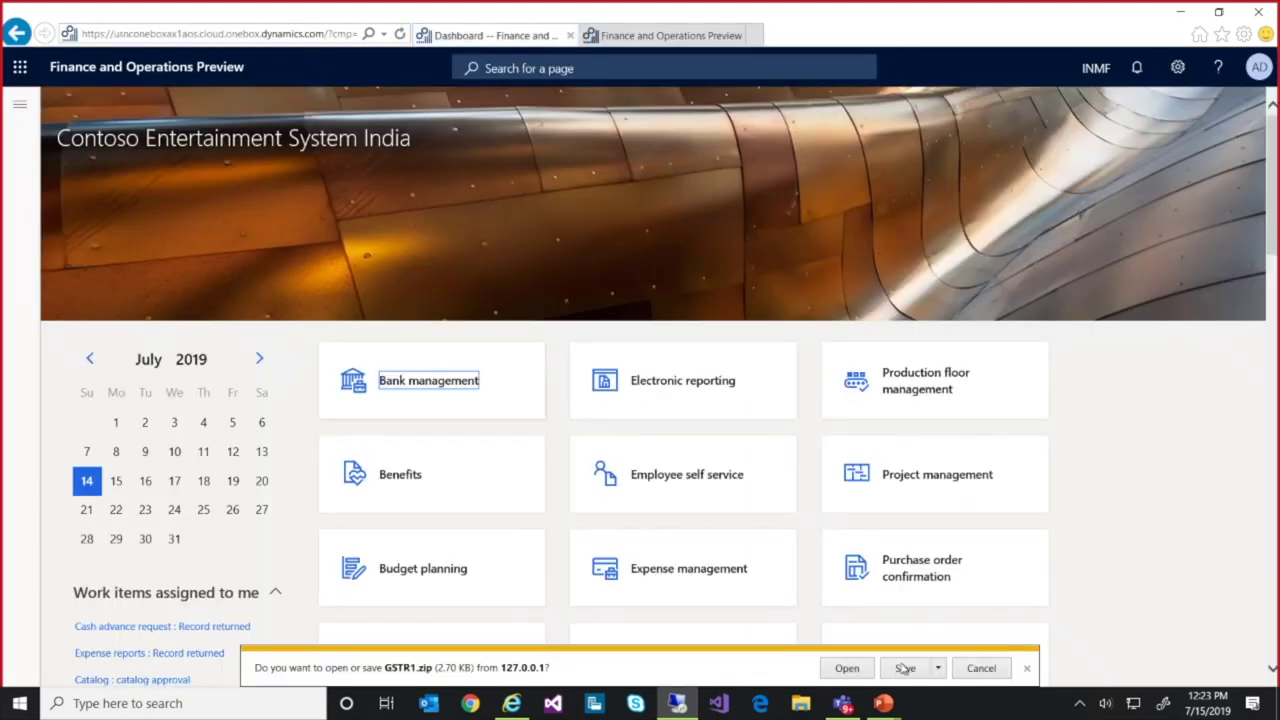
Step: Save the generated GSTR1.zip file to the Desktop folder
click(939, 668)
click(982, 666)
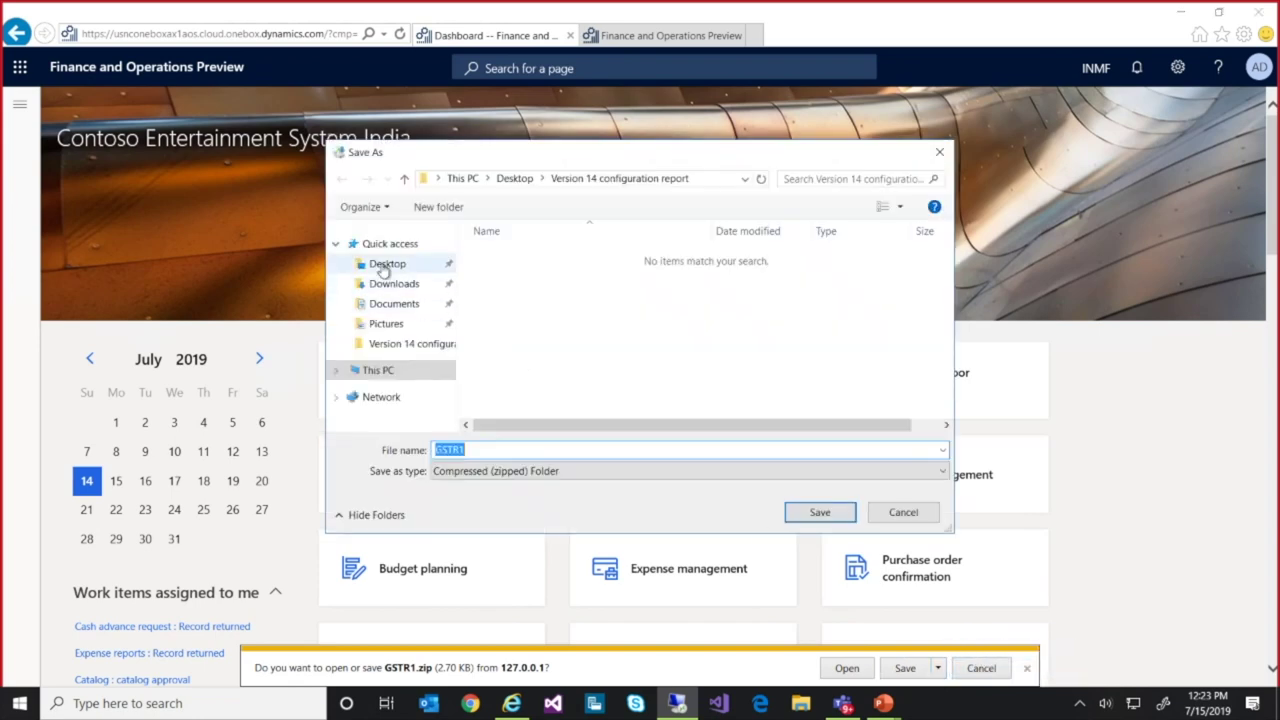
click(386, 264)
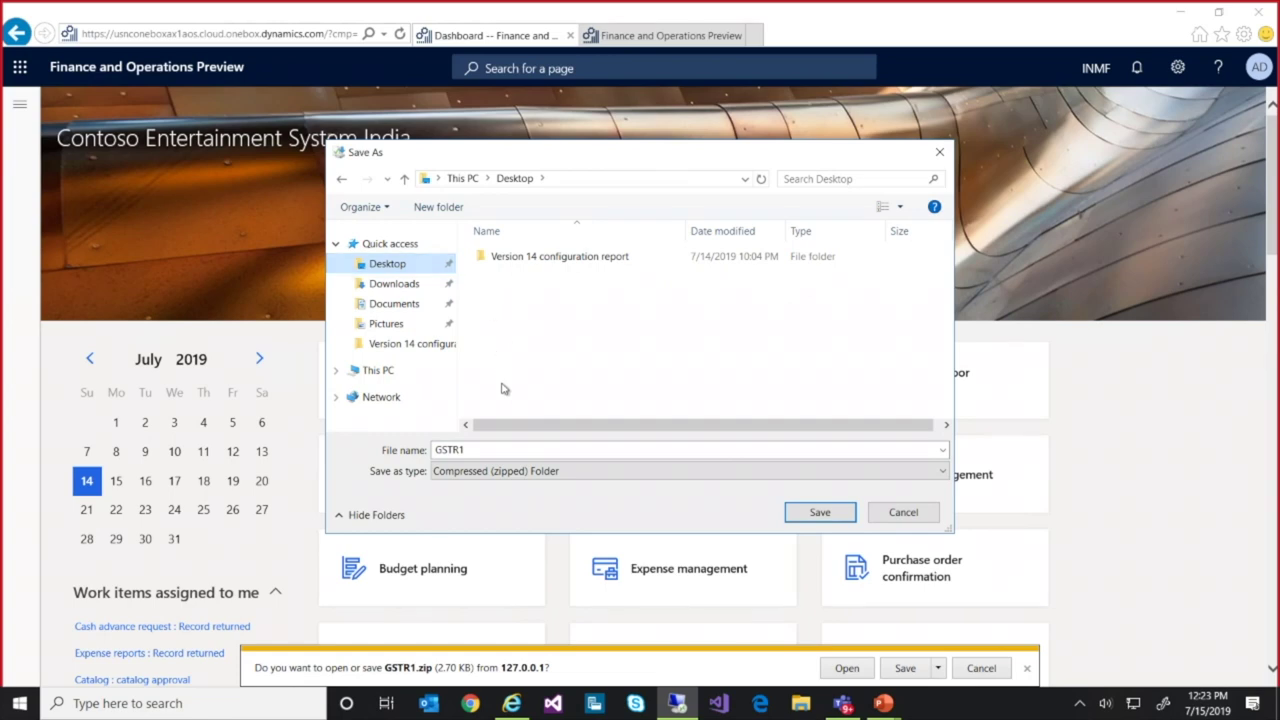
click(818, 518)
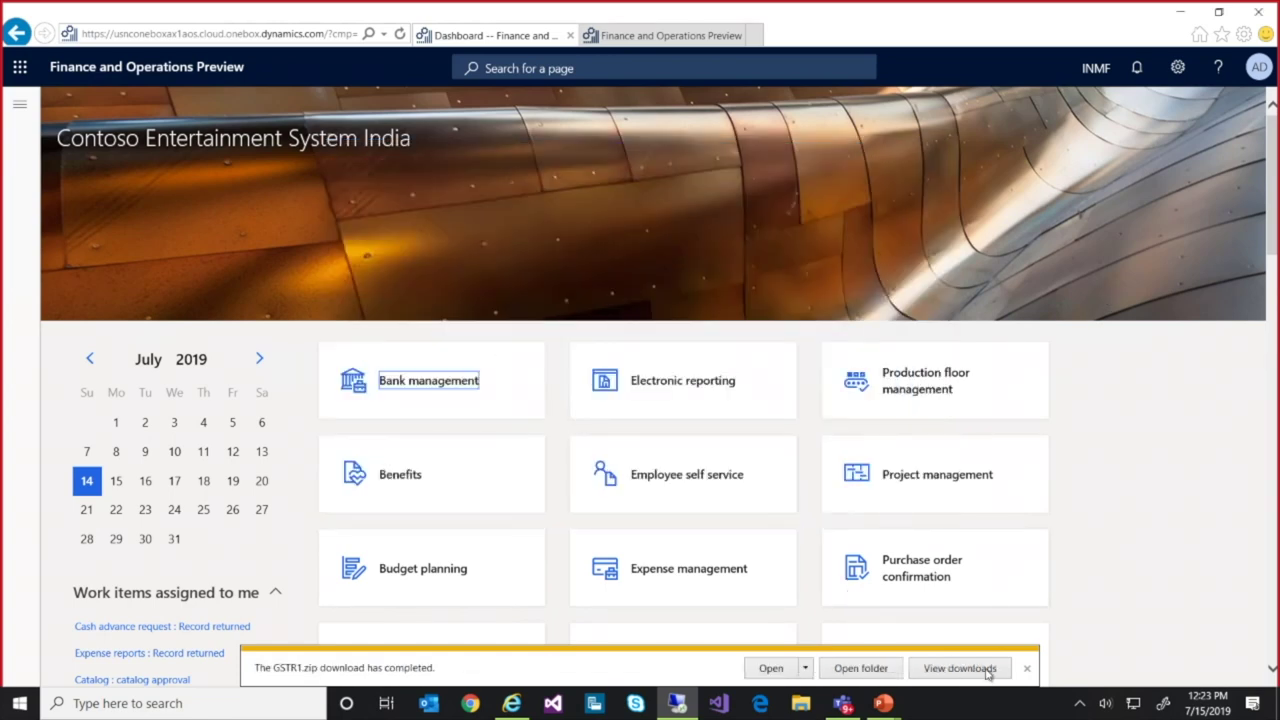
Step: Open Invoice and Bill of Supply from the GSTR1 archive in Excel and widen the invoice date, invoice number and state columns
click(772, 673)
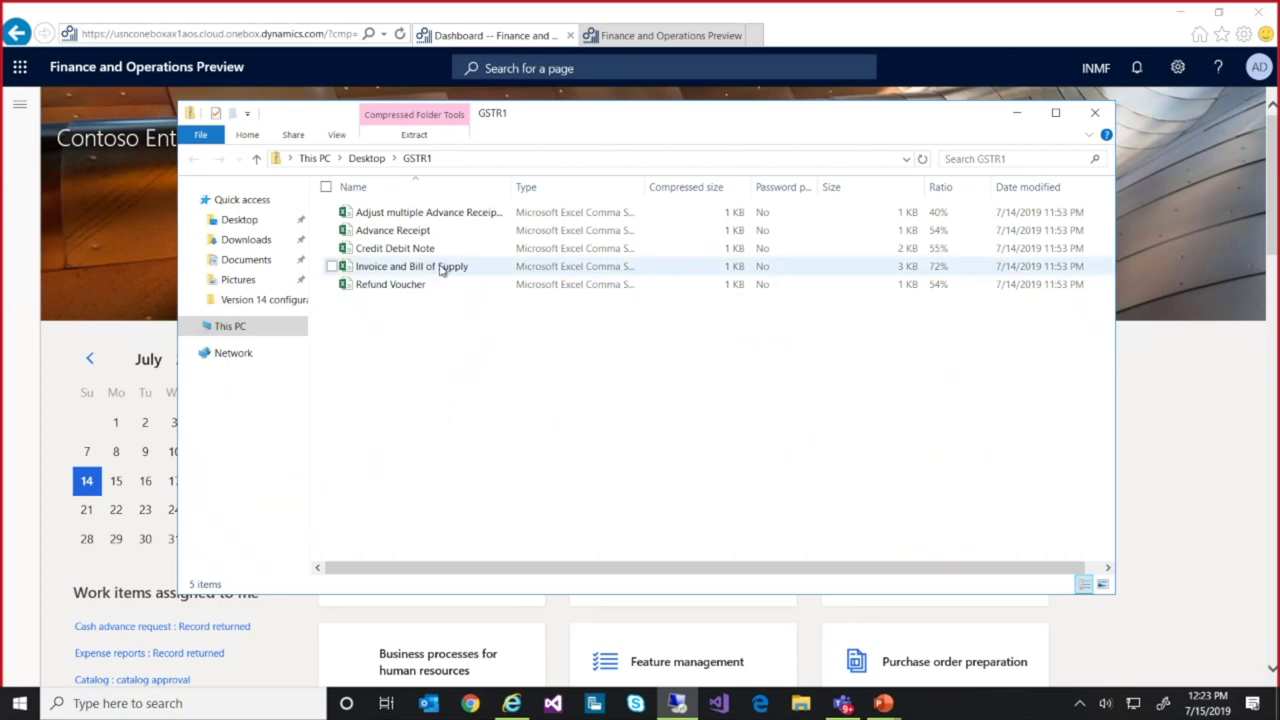
click(440, 266)
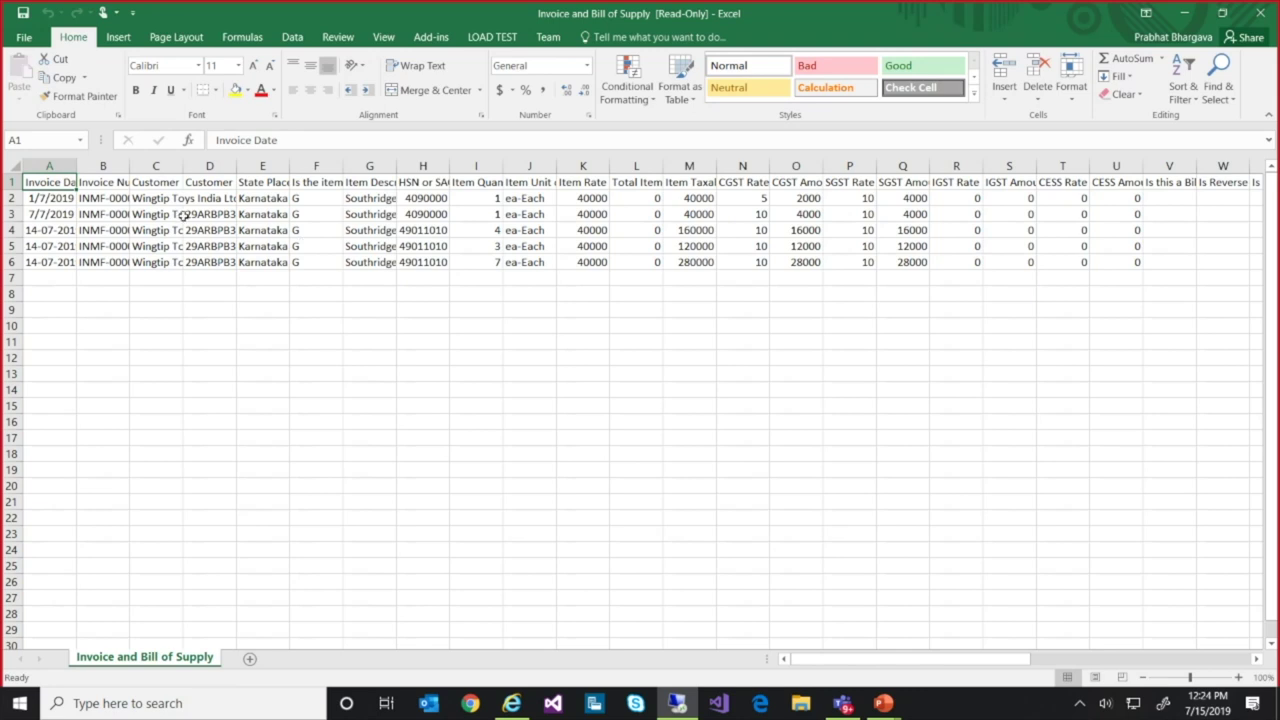
drag(77, 166, 194, 167)
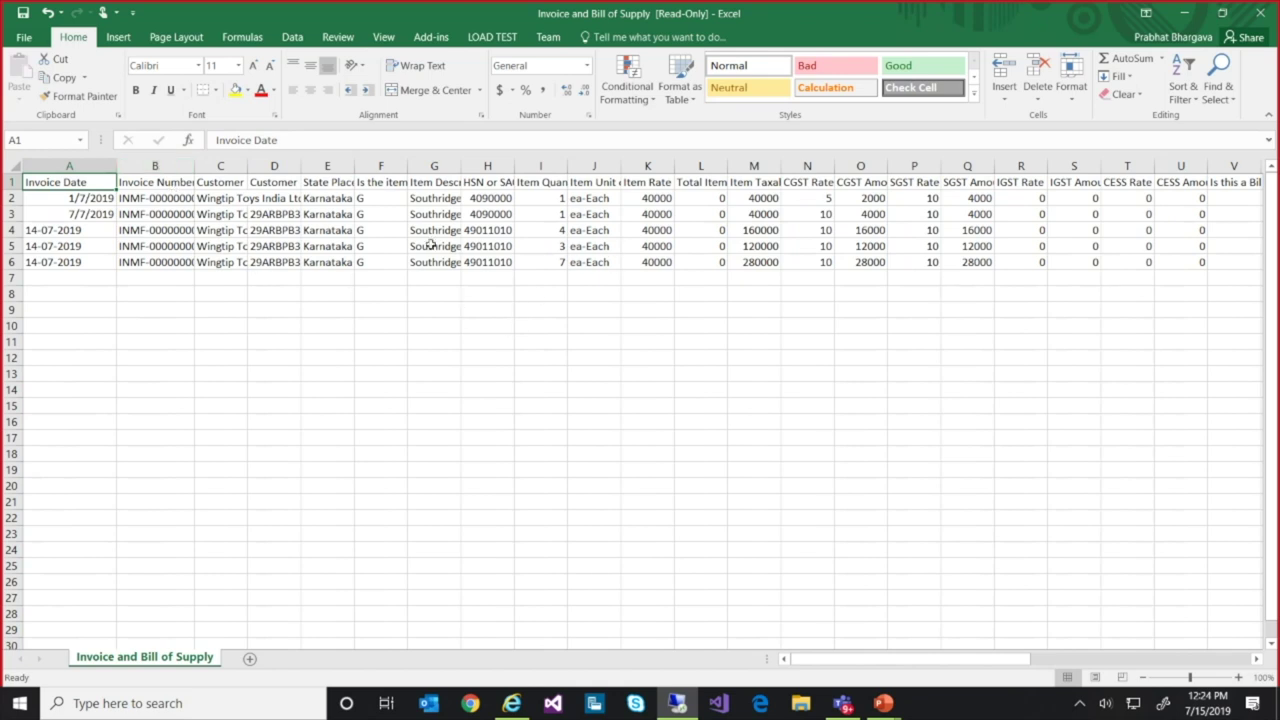
drag(354, 166, 366, 166)
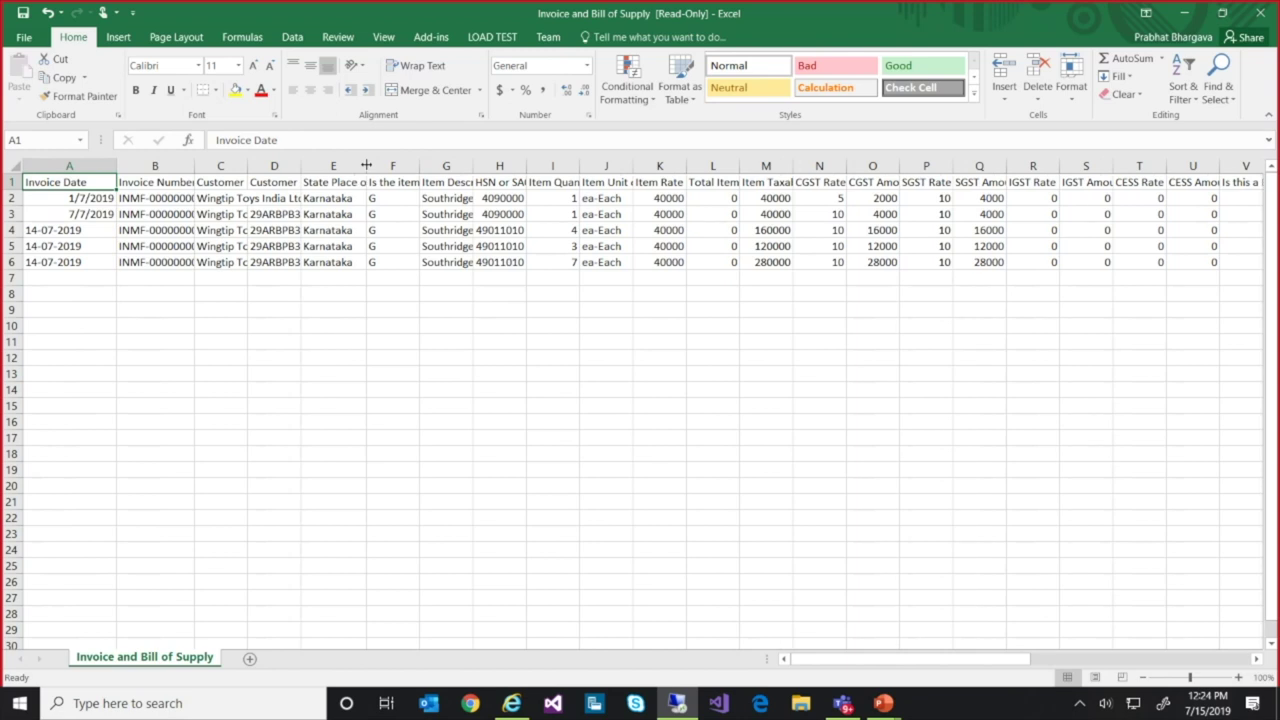
Step: Examine the last invoice row across the item, taxable value, CGST and SGST columns of the exported sheet
click(503, 262)
key(Right)
key(Right)
key(Right)
key(Right)
key(Right)
key(Right)
key(Right)
key(Right)
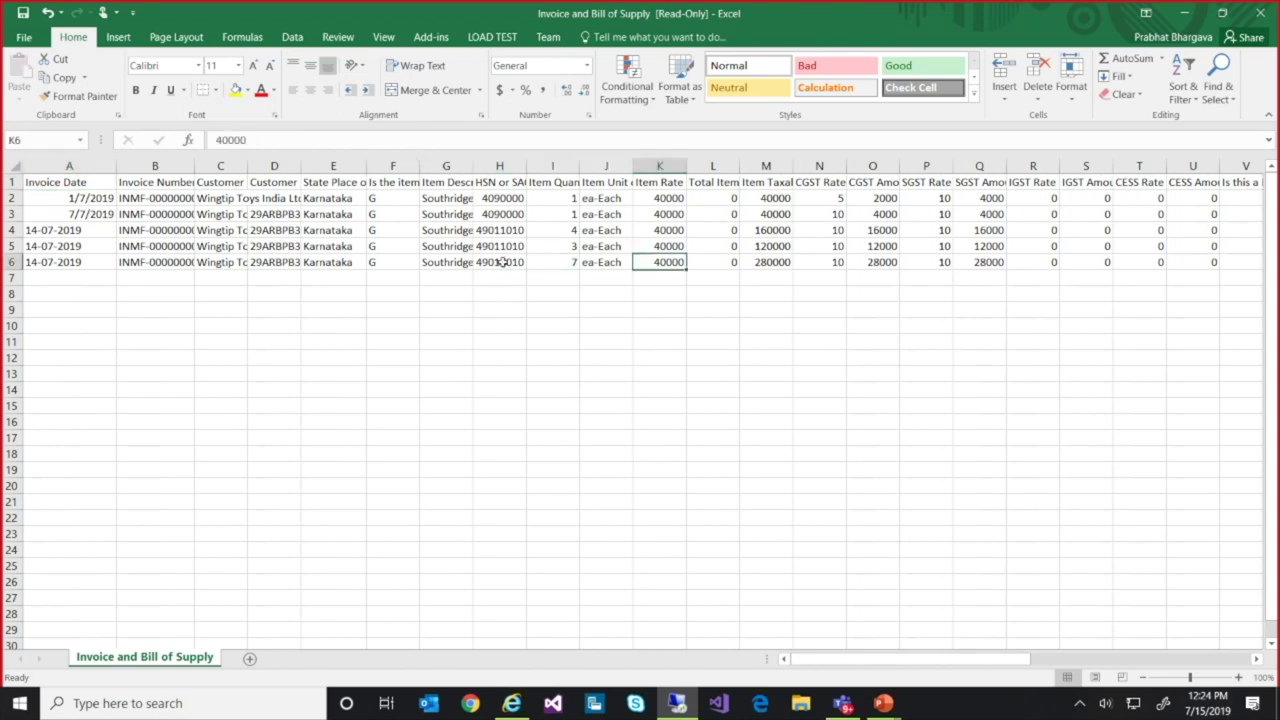
key(Right)
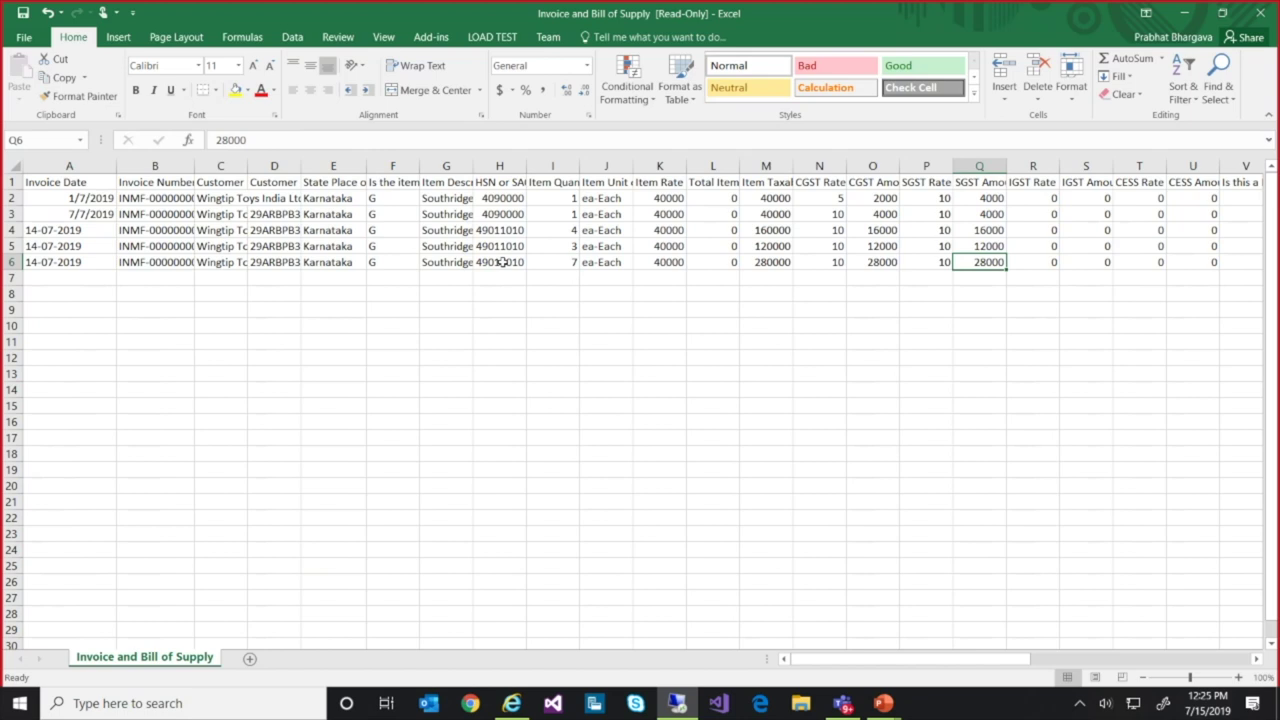
Step: Close the Invoice and Bill of Supply workbook without saving, along with the GSTR1 archive window
click(1258, 16)
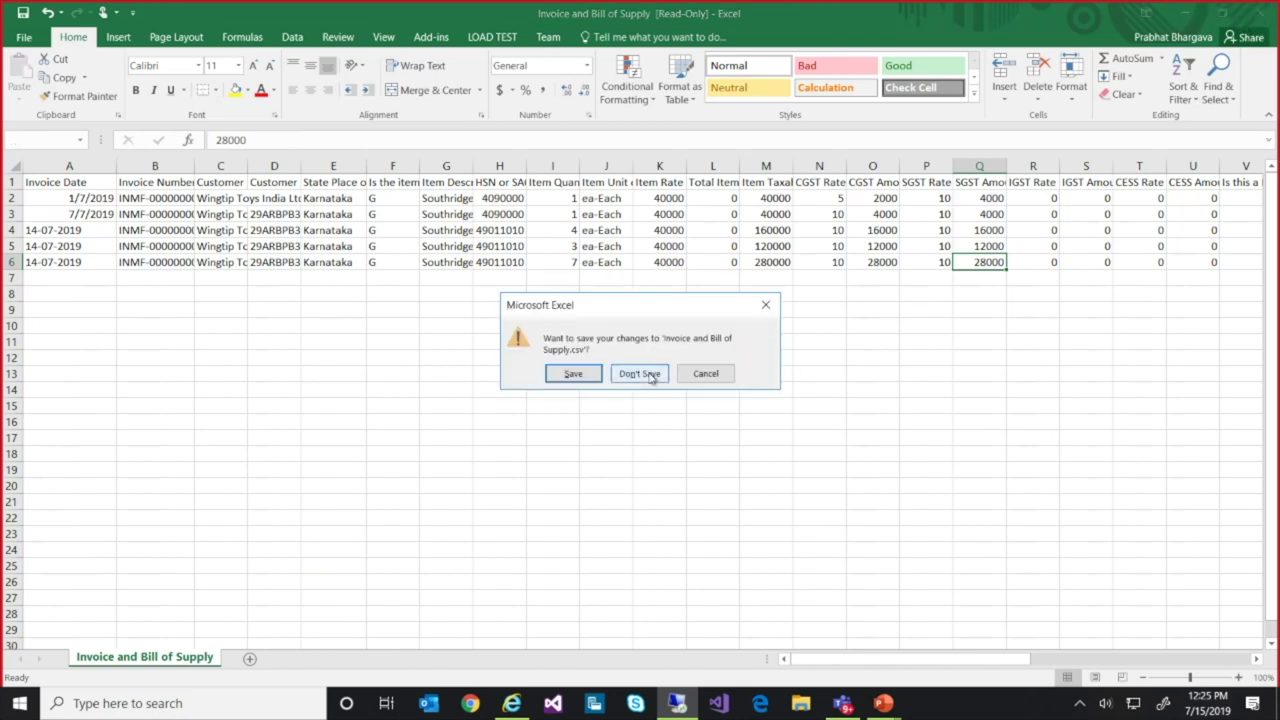
click(650, 373)
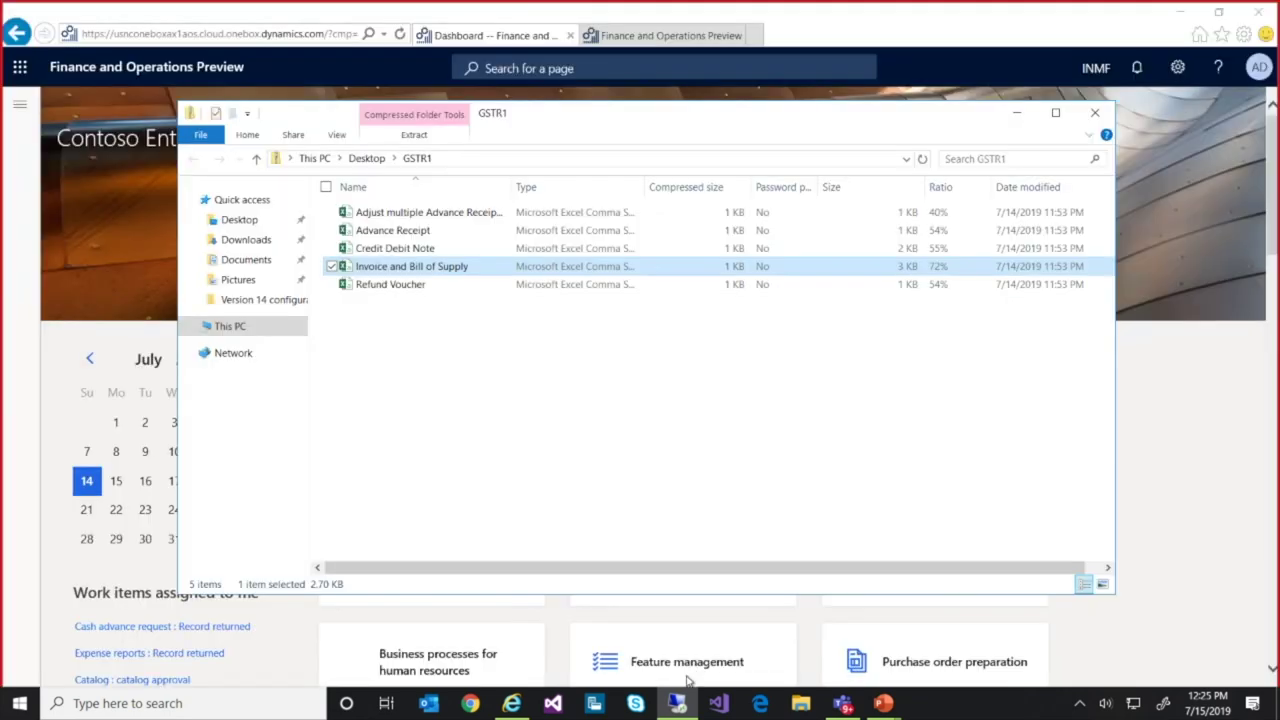
click(1095, 112)
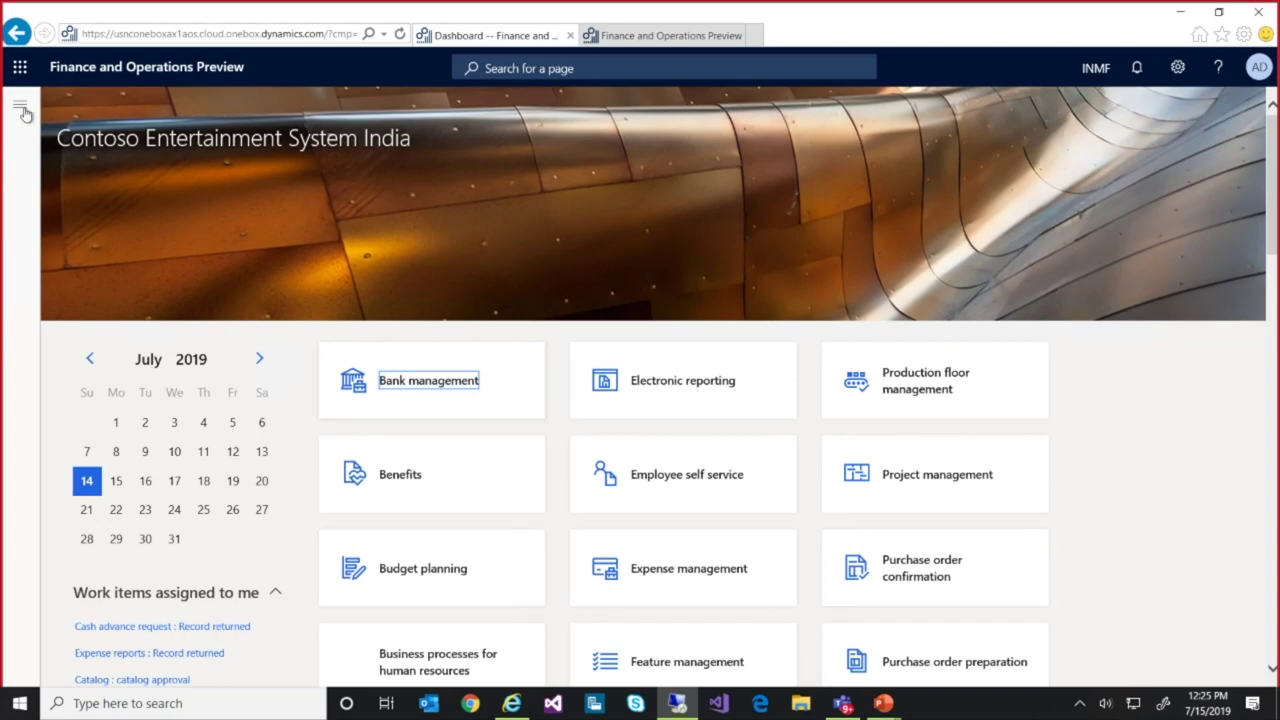
Step: Run GER export to GSTR CSV with the GSTR-1 Govt. offline tool CSV configuration
click(18, 109)
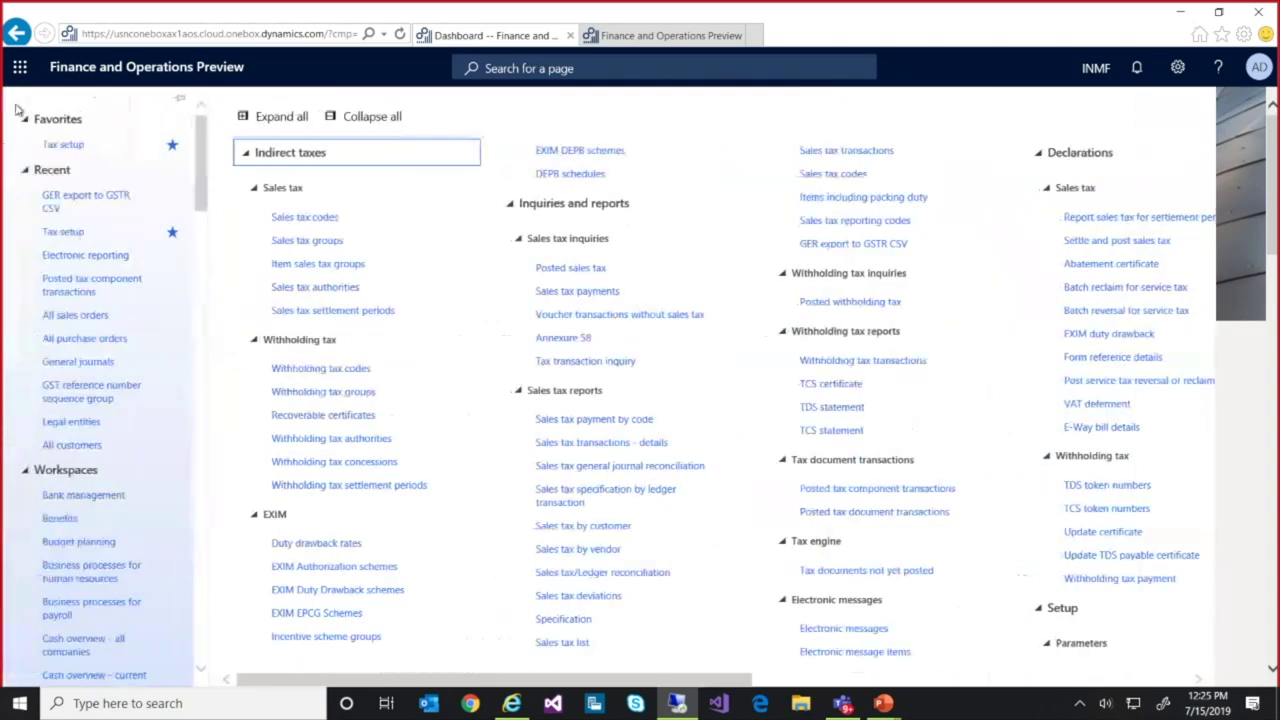
click(835, 246)
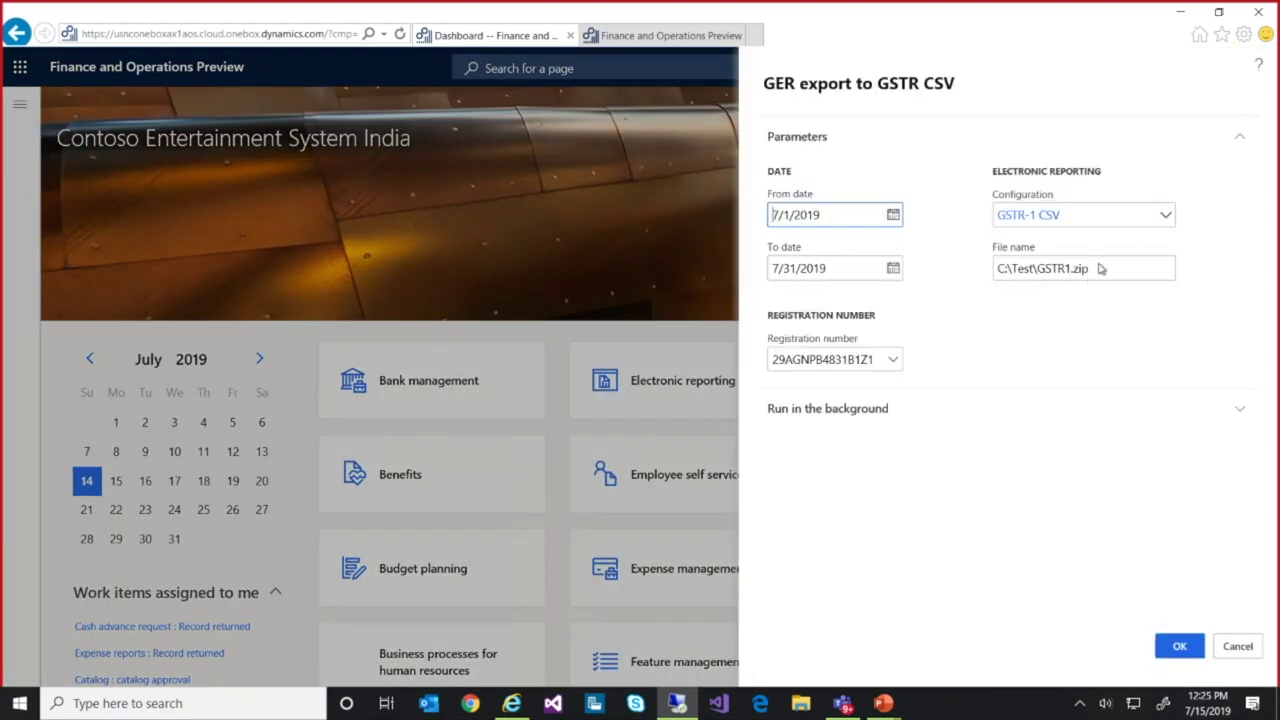
click(1166, 220)
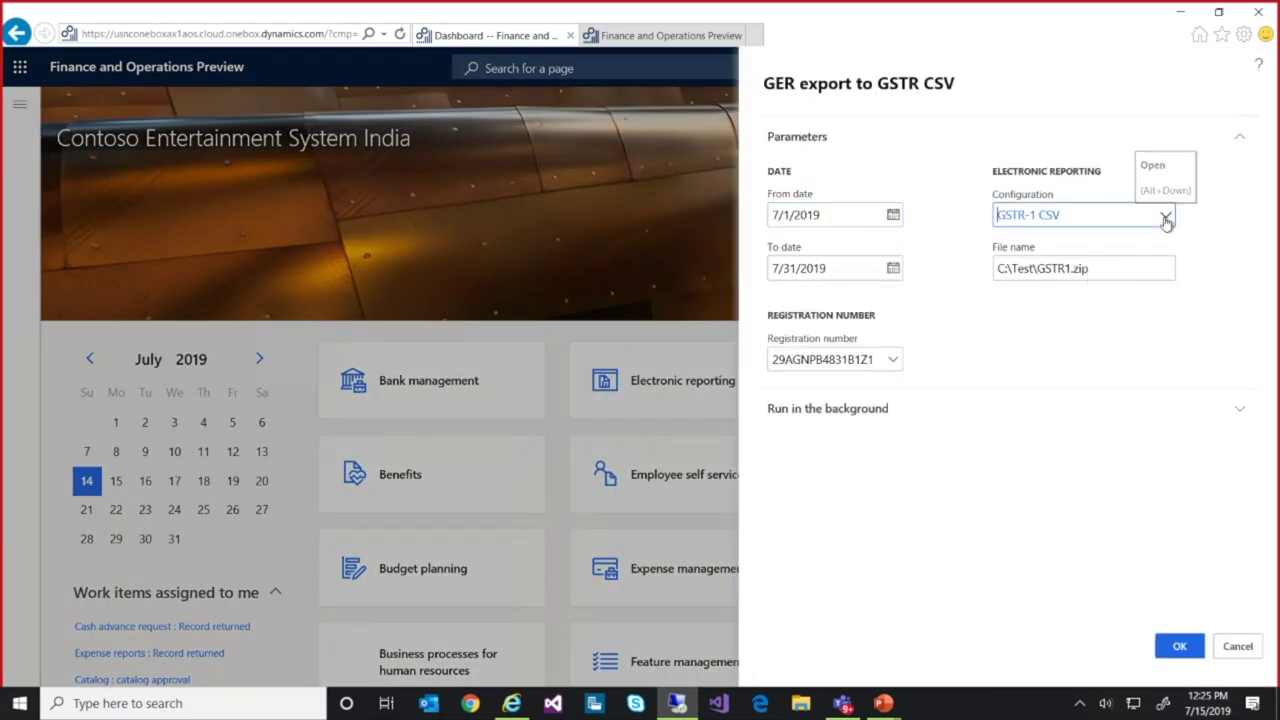
click(1166, 220)
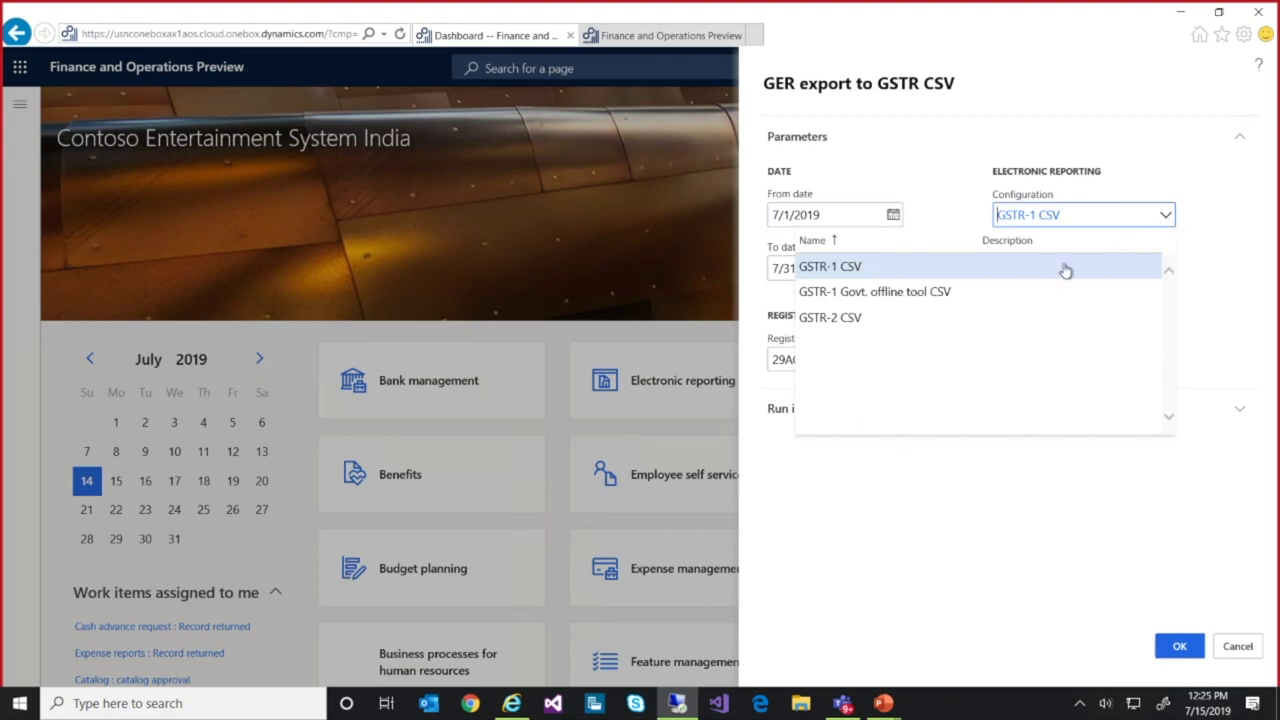
click(943, 292)
click(1180, 647)
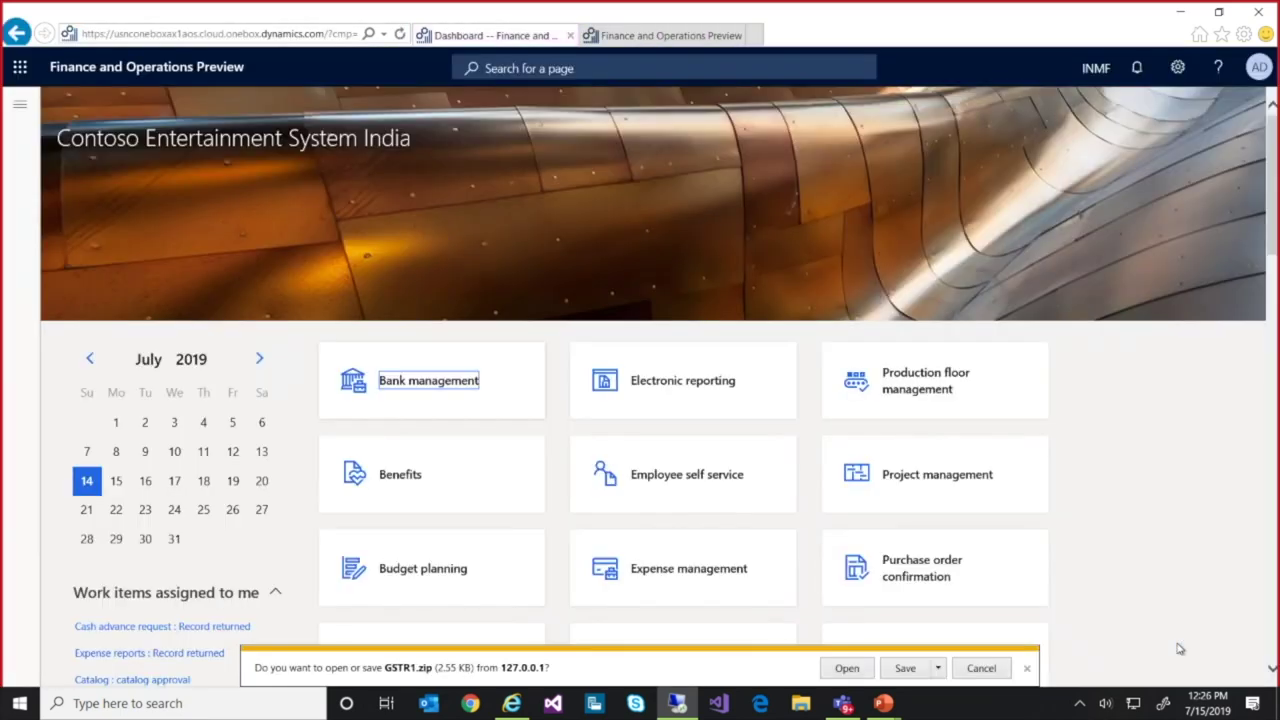
Step: Open the generated GSTR1.zip, look over its B2B, B2CL, B2CS and HSNWithoutInventory files, and close the archive
click(846, 668)
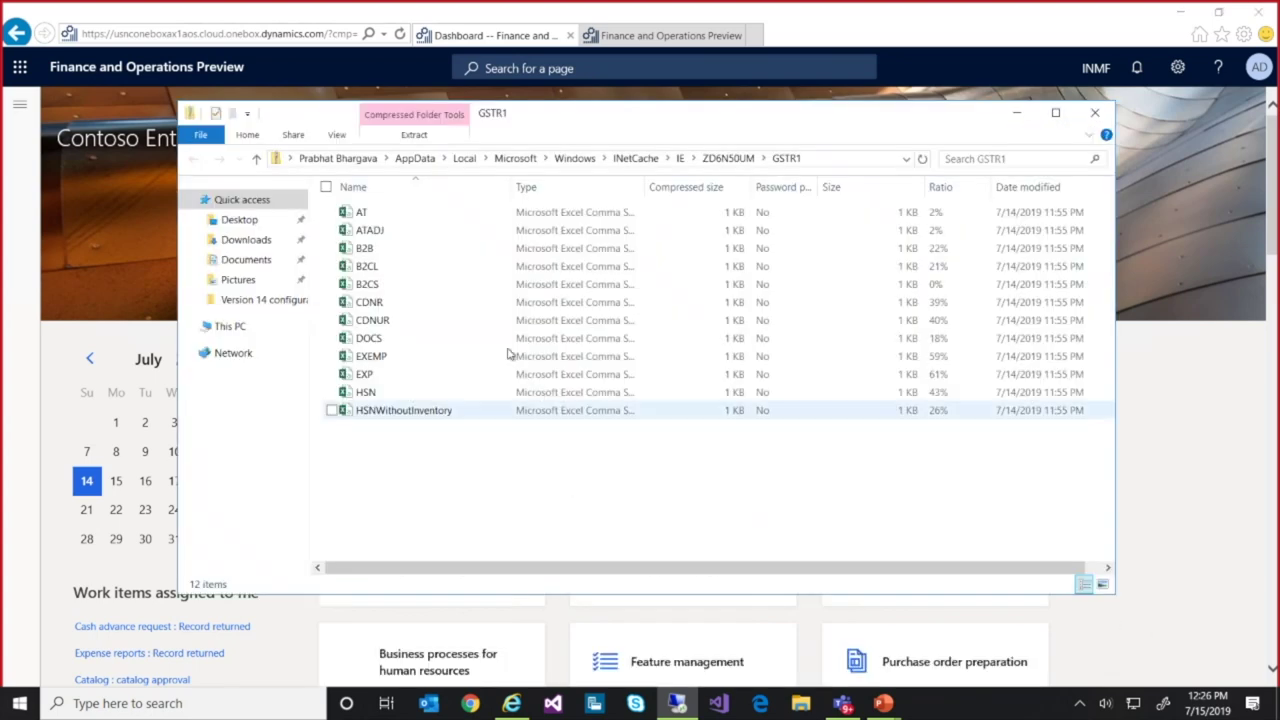
click(366, 250)
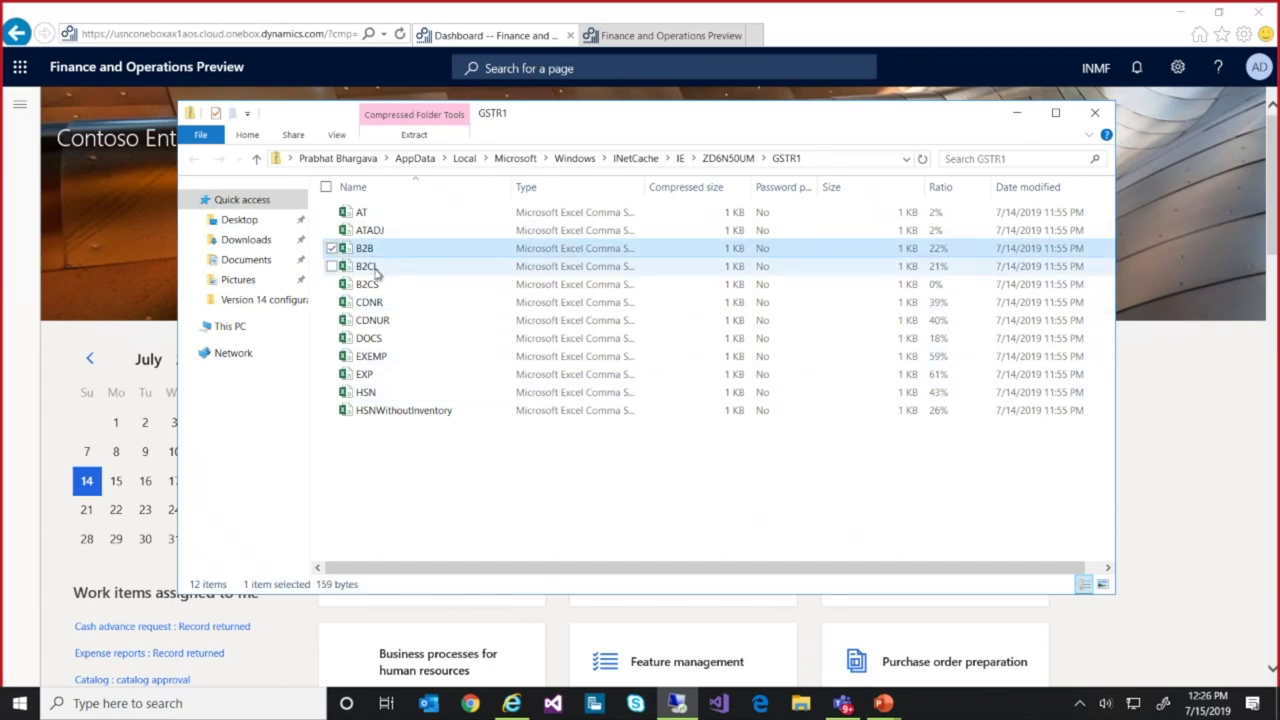
click(368, 267)
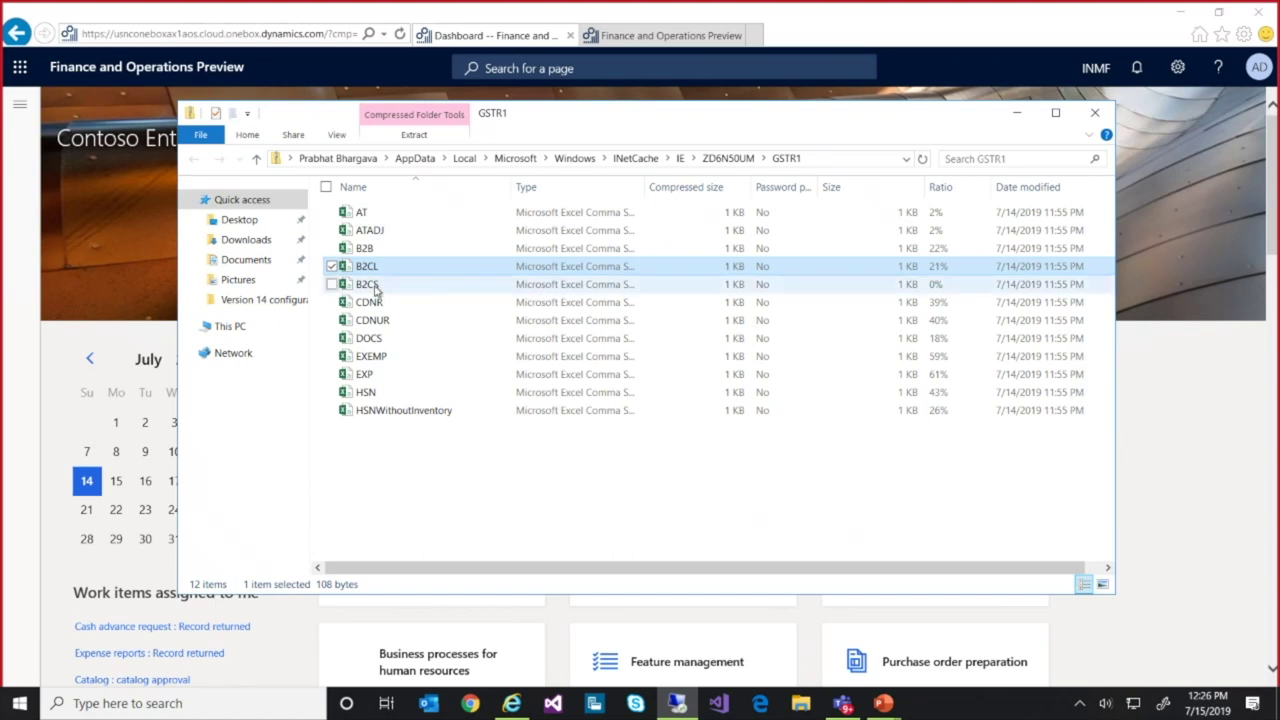
click(368, 285)
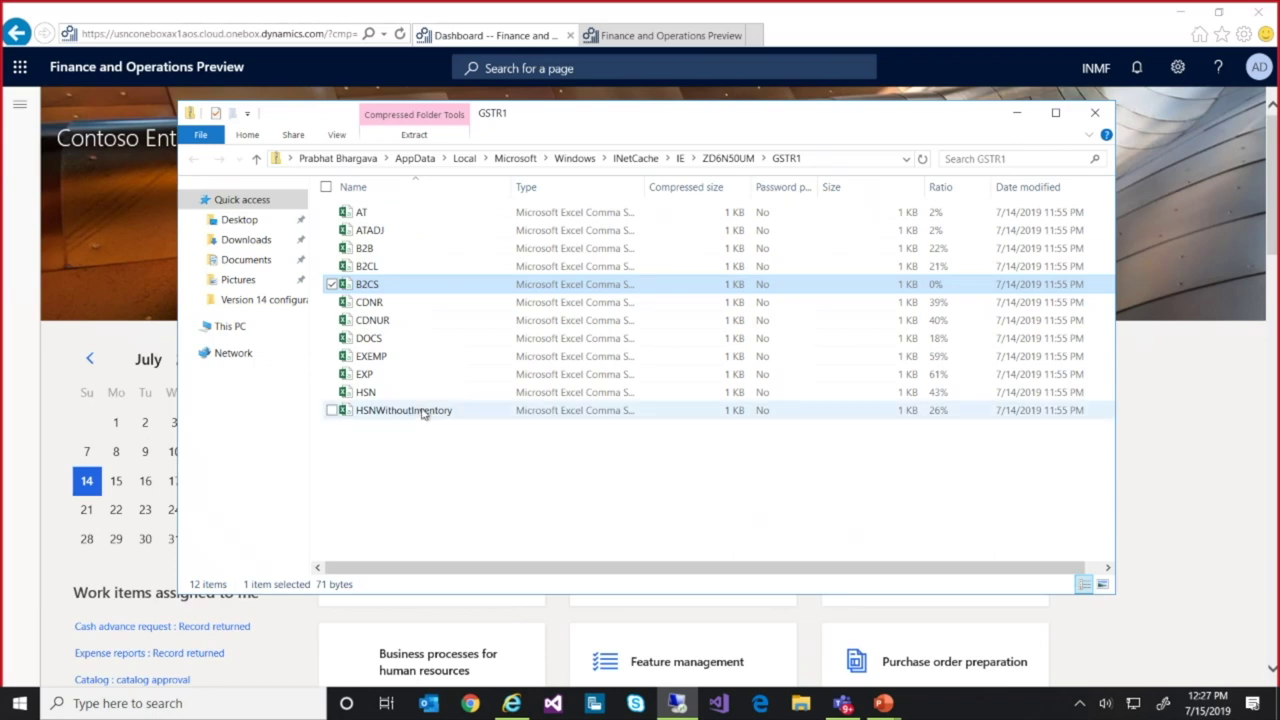
click(423, 411)
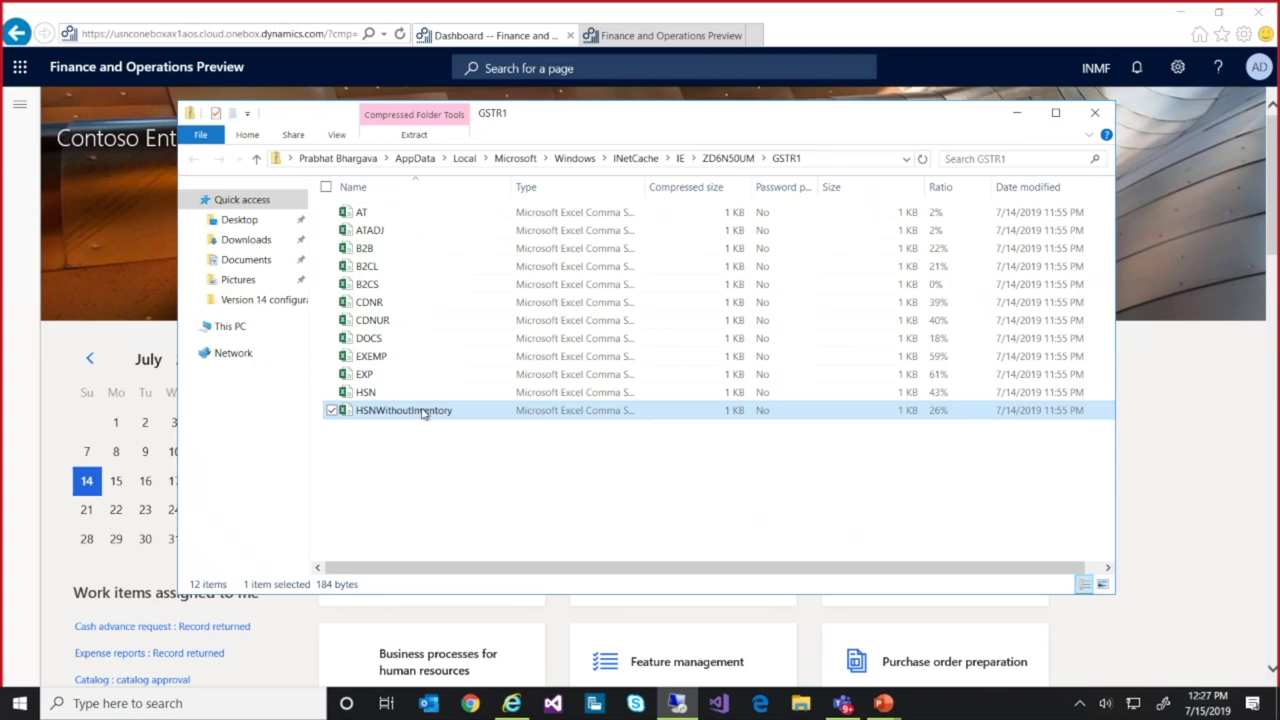
click(1097, 116)
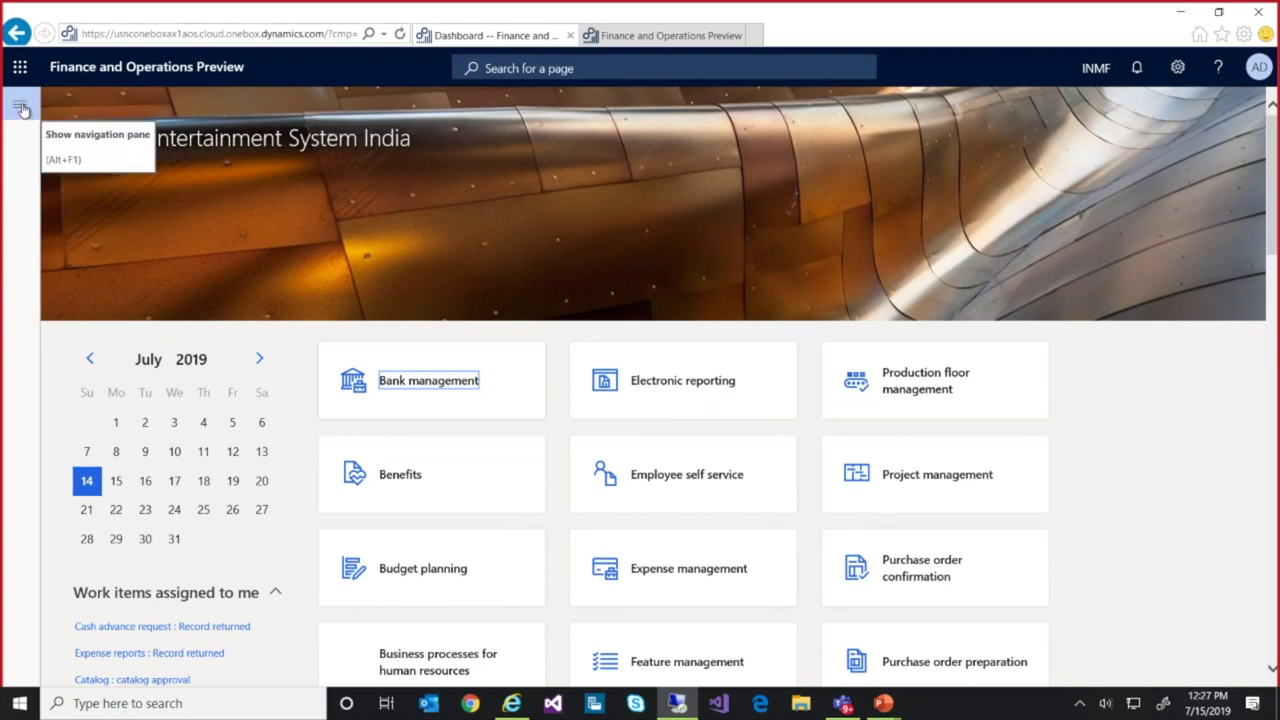
Step: Run GER export to GSTR CSV with the GSTR-2 CSV configuration
click(22, 110)
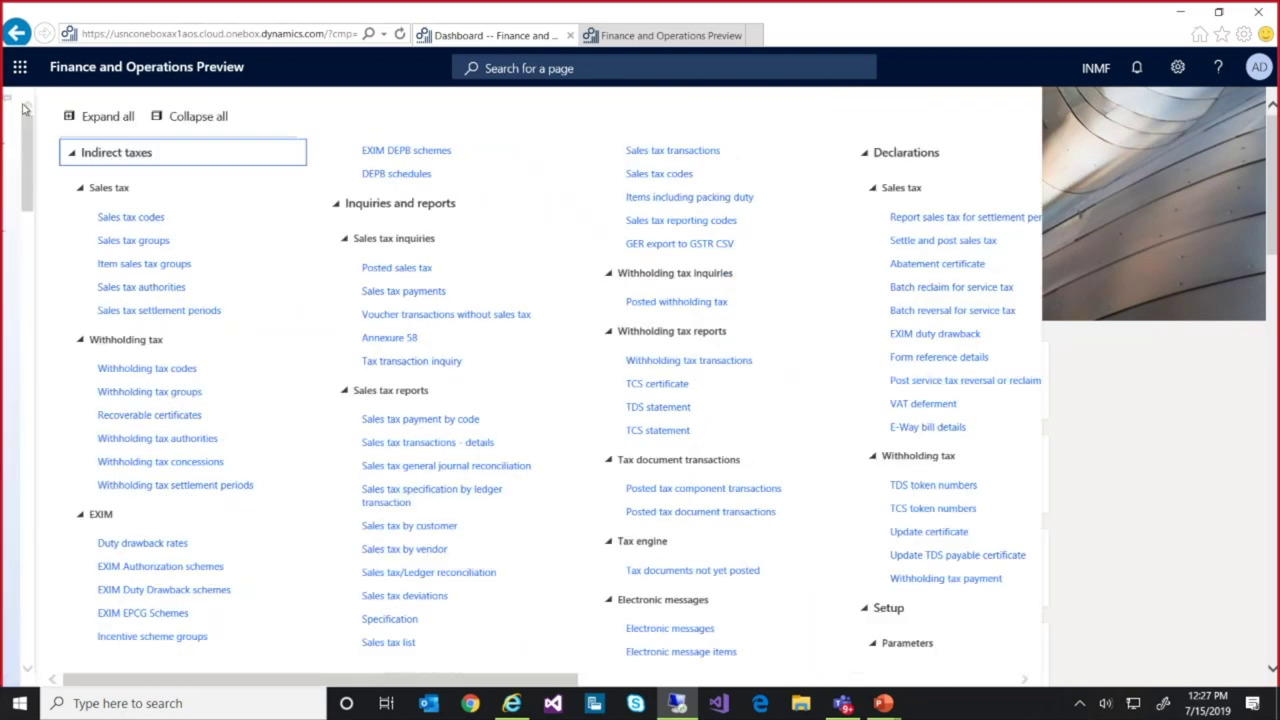
click(862, 243)
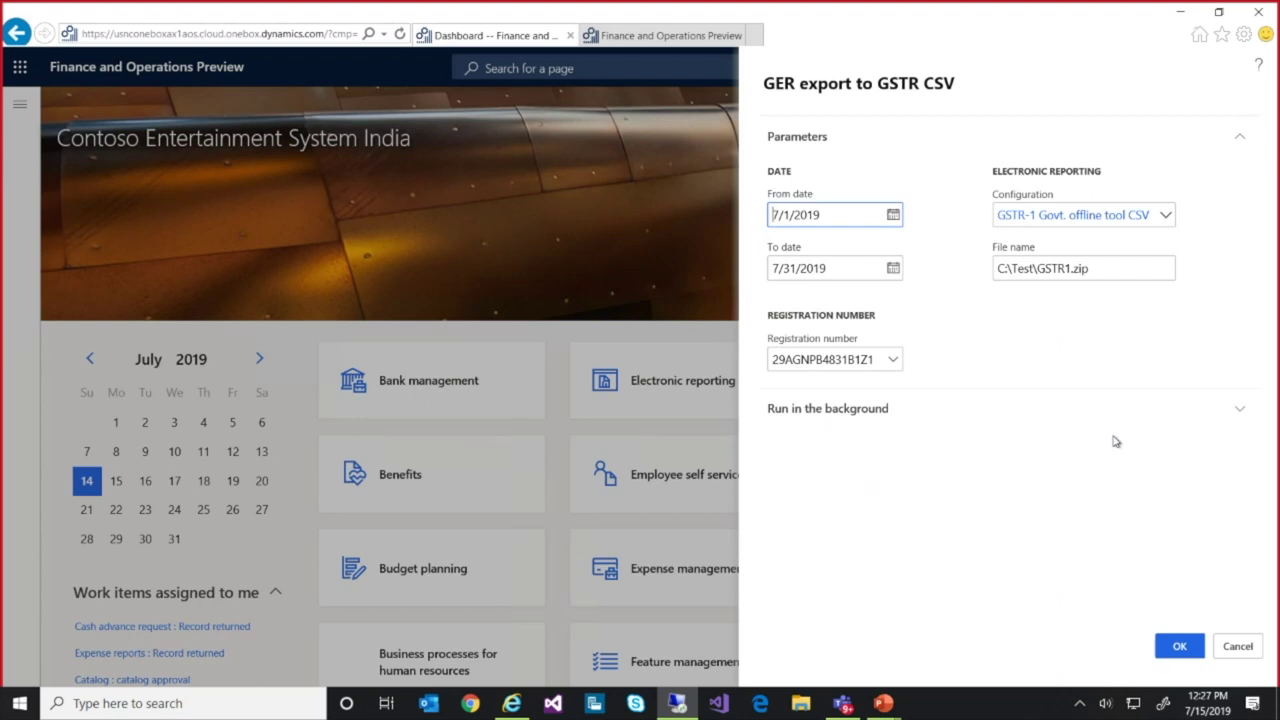
click(1165, 218)
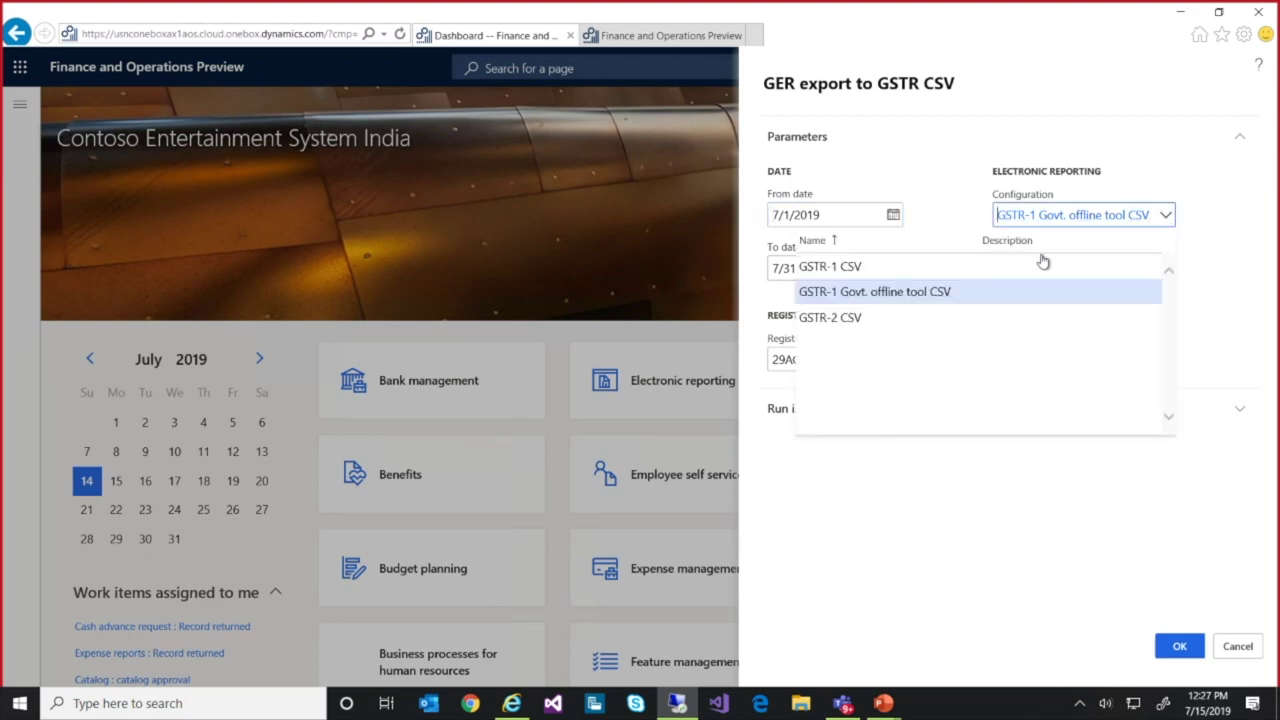
click(832, 318)
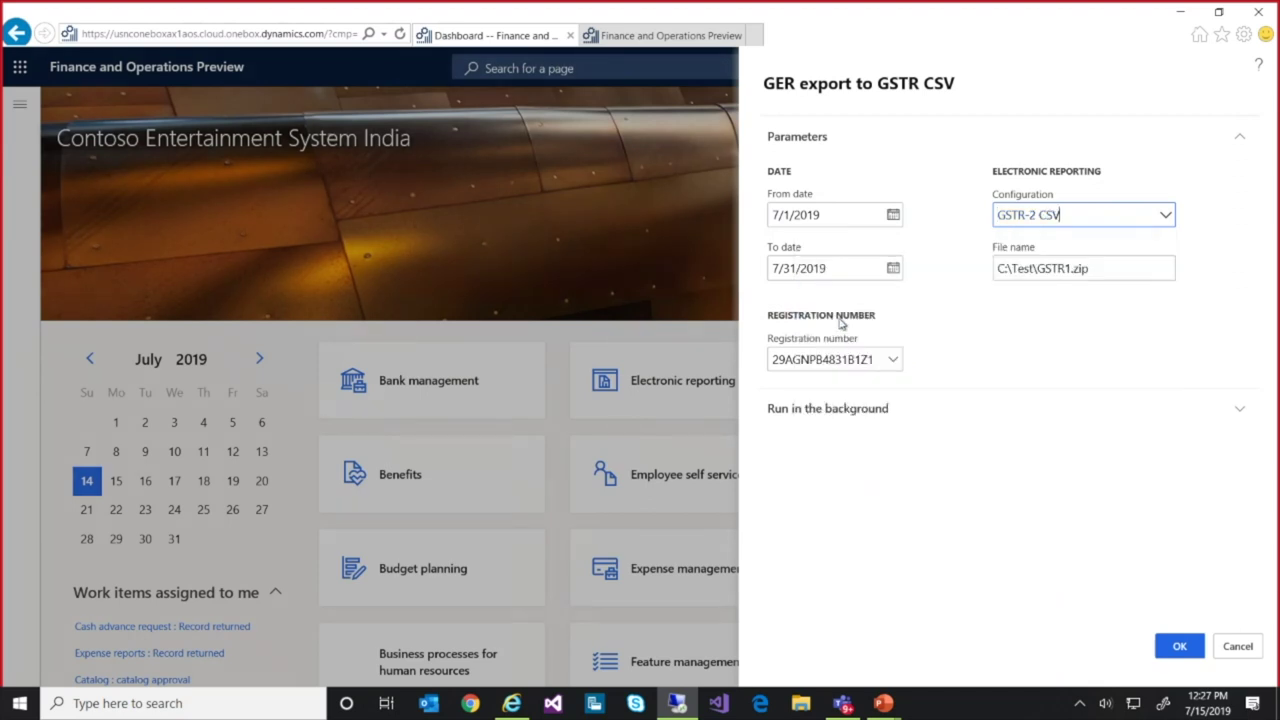
click(1180, 646)
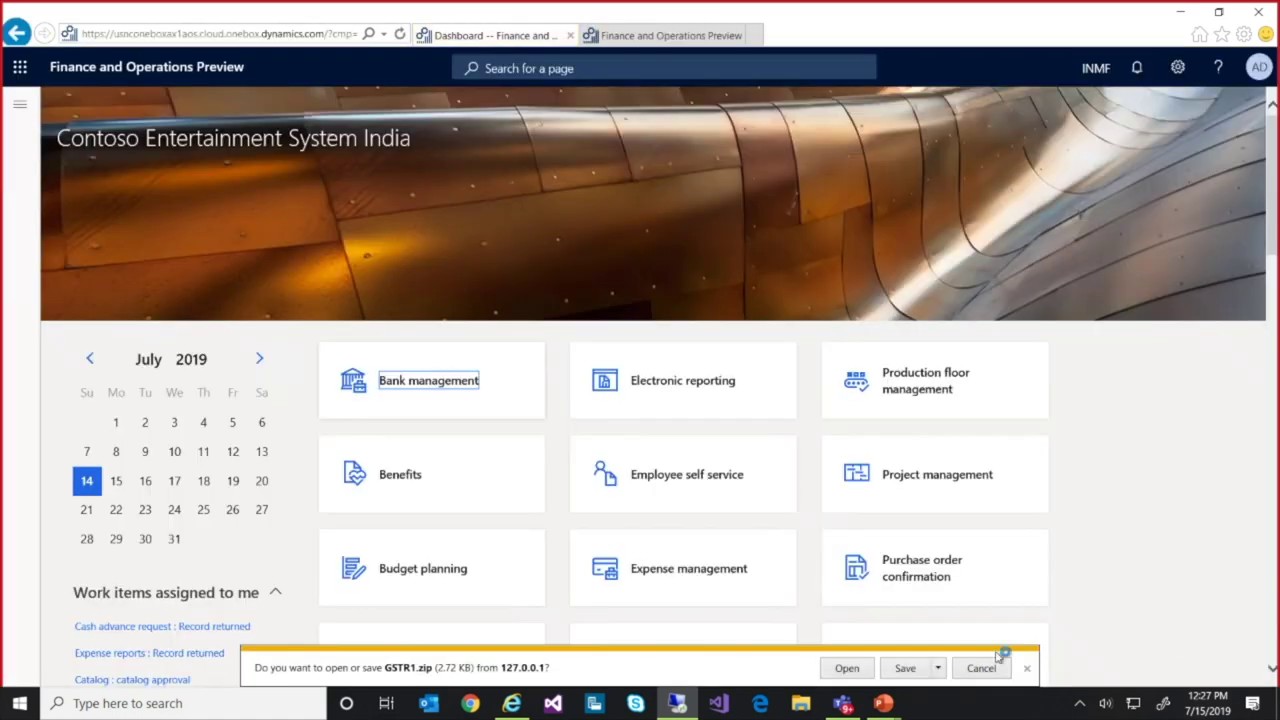
Step: Review Invoice and Bill of Supply from the generated GSTR-2 archive in Excel, close both windows and minimize the remote session
click(848, 669)
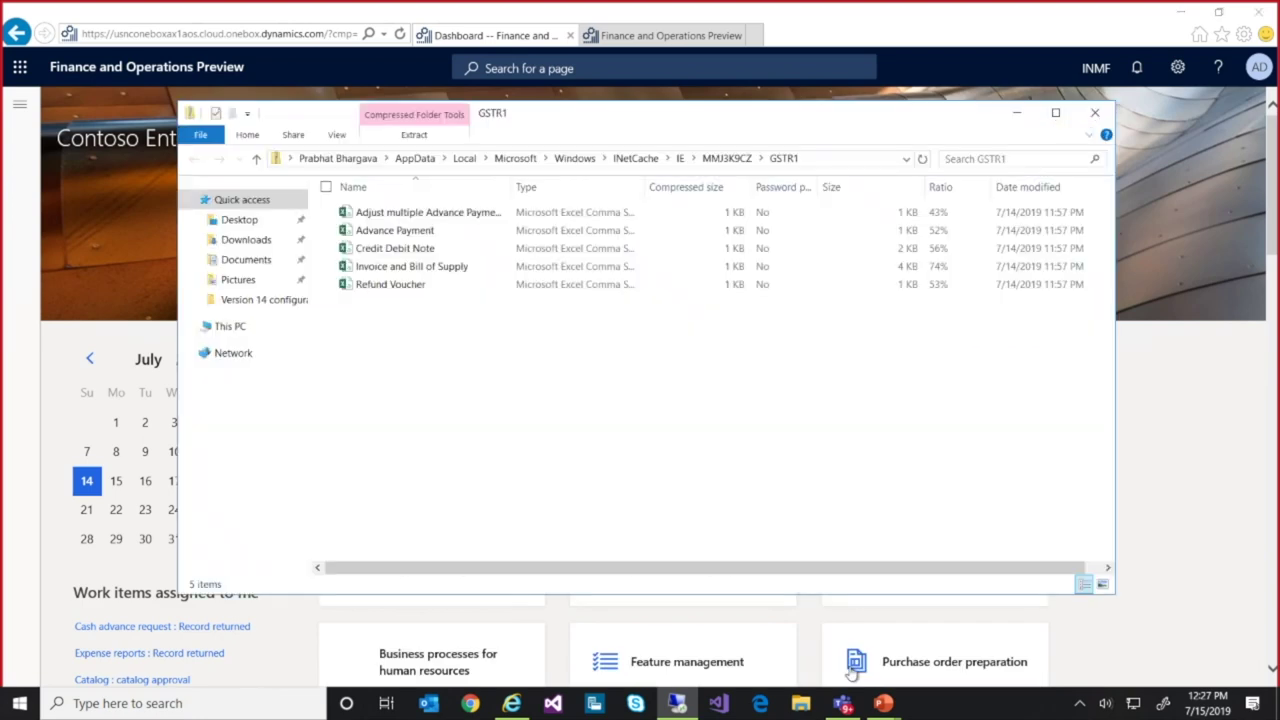
click(390, 286)
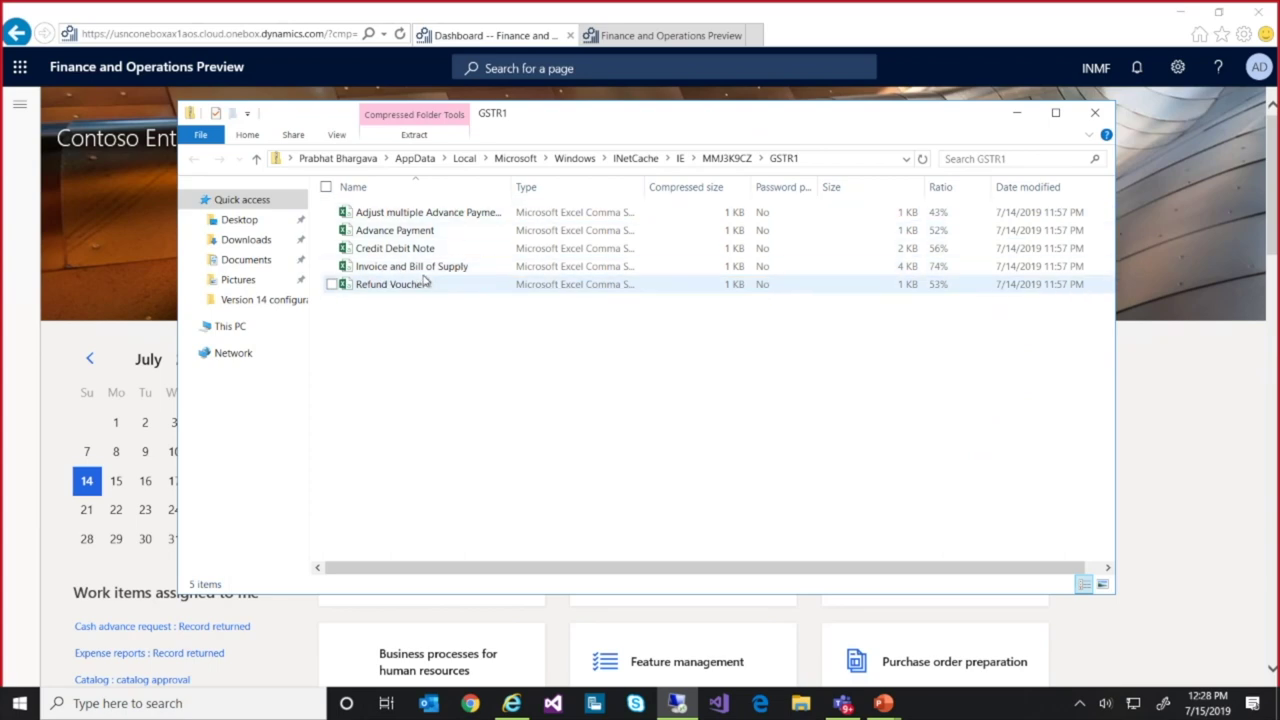
double_click(429, 270)
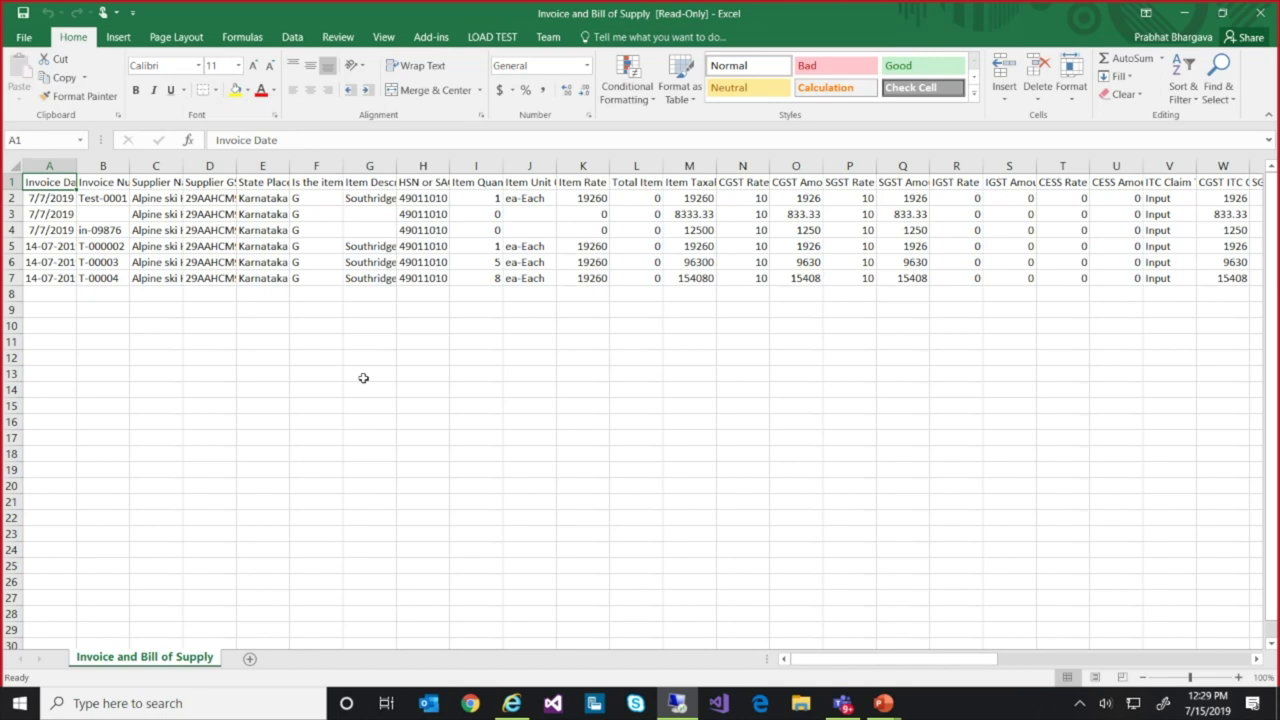
click(1258, 14)
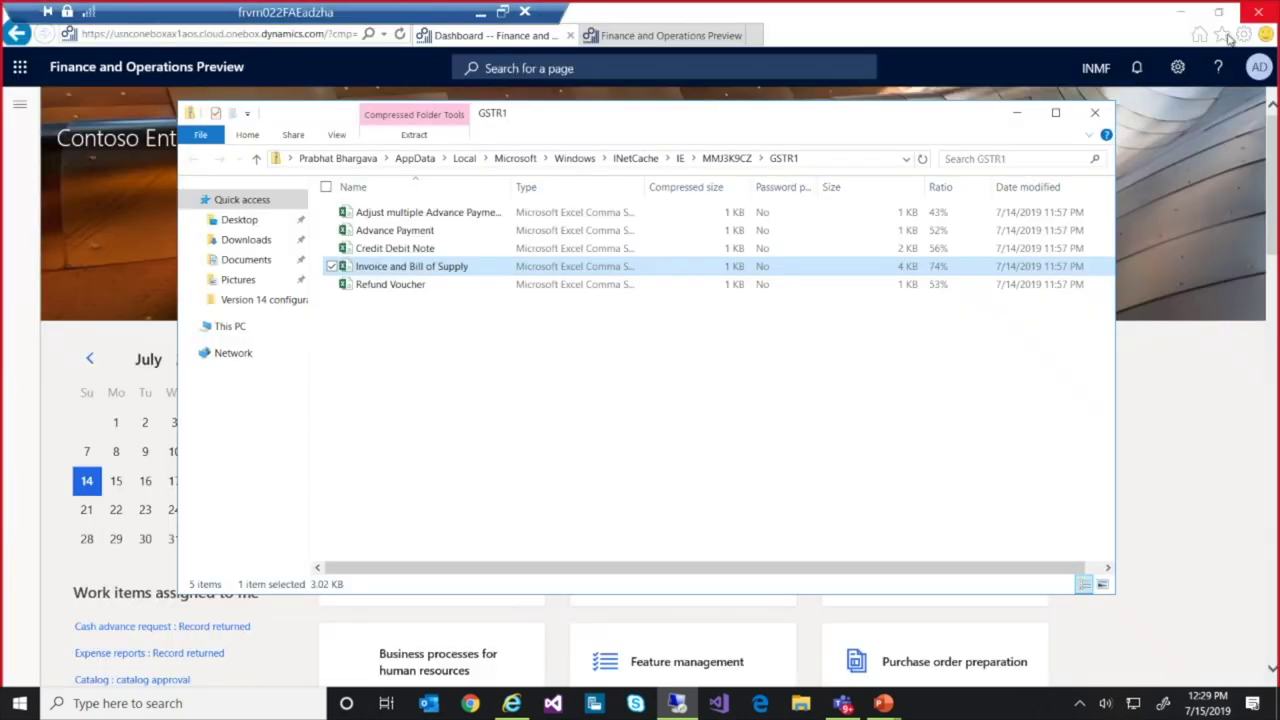
click(1094, 112)
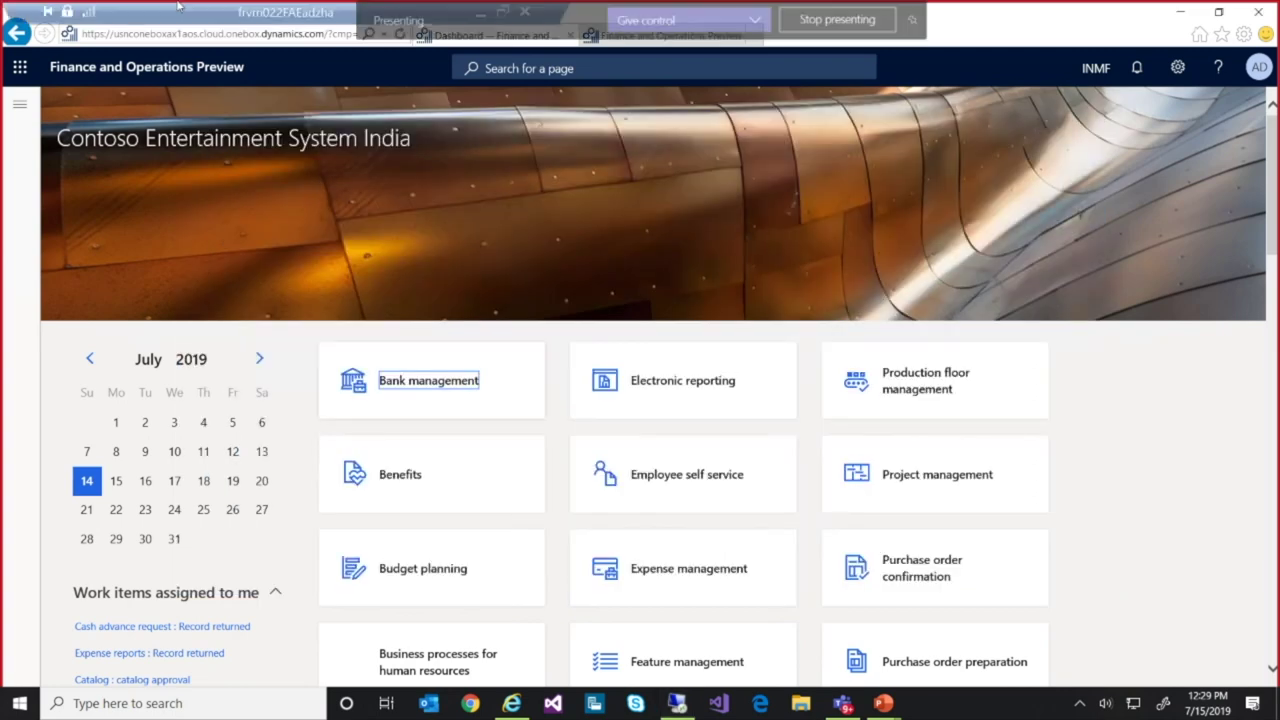
mouse_move(230, 16)
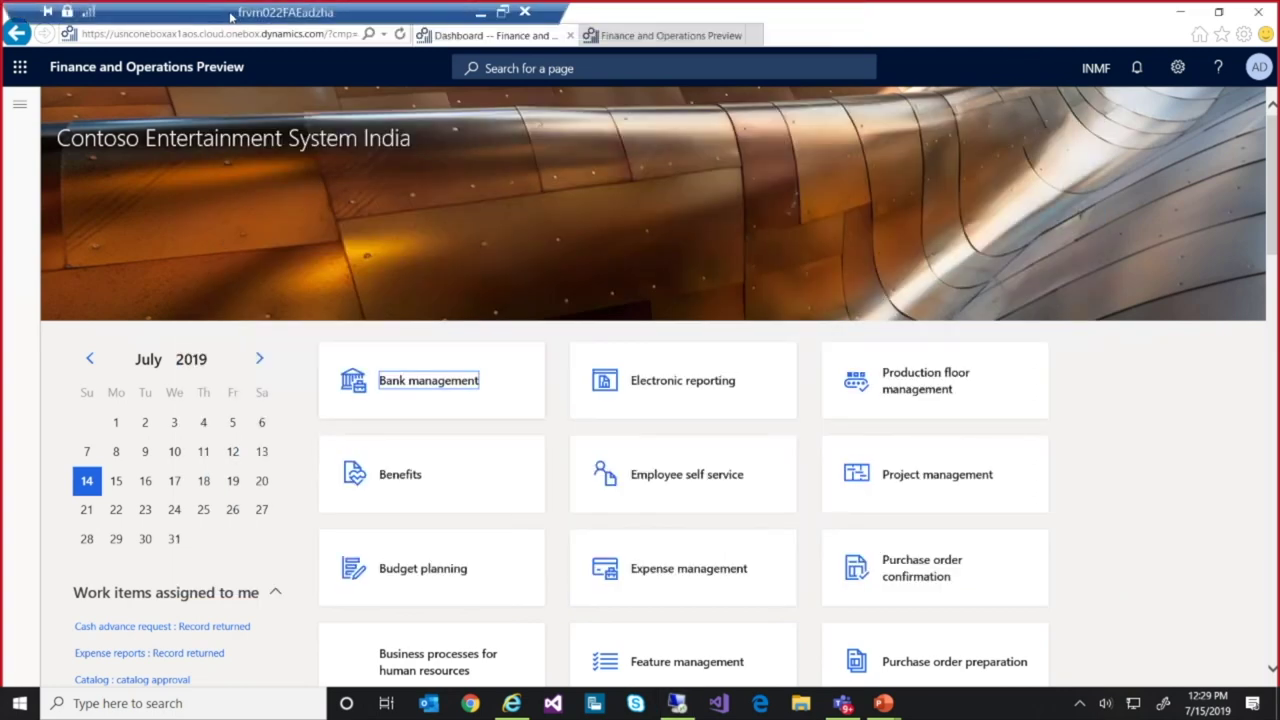
click(481, 13)
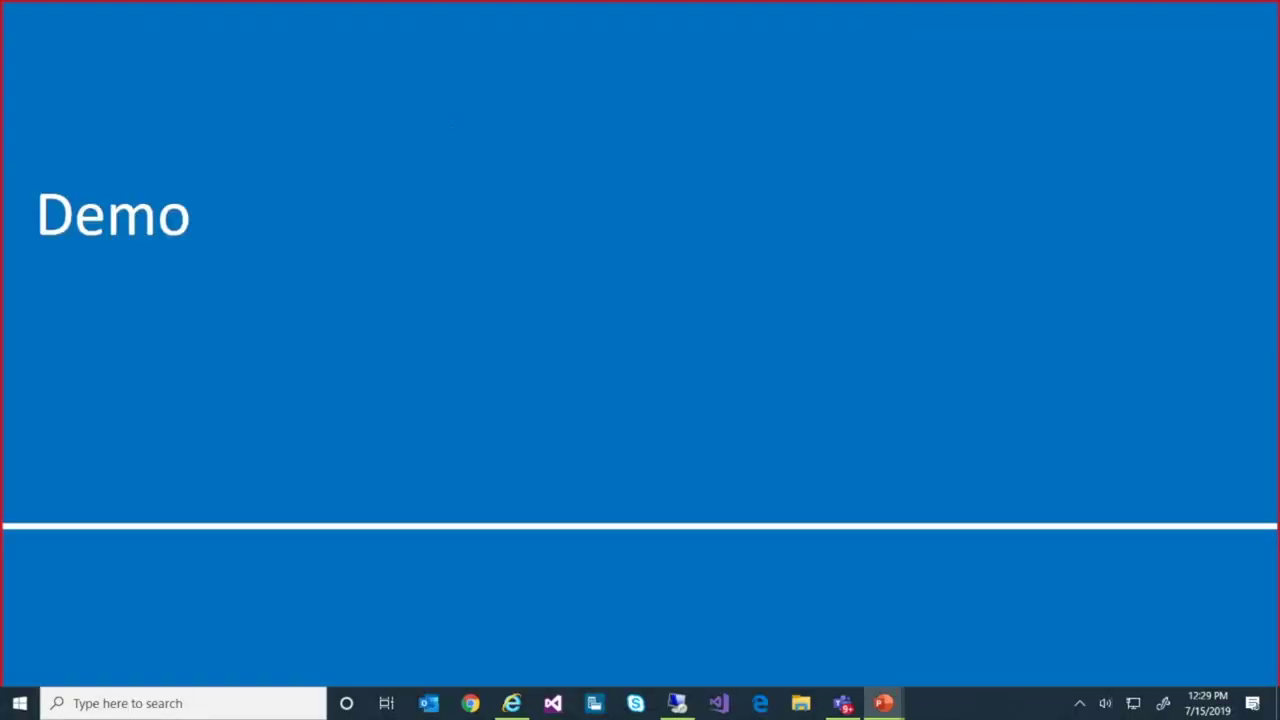
click(531, 518)
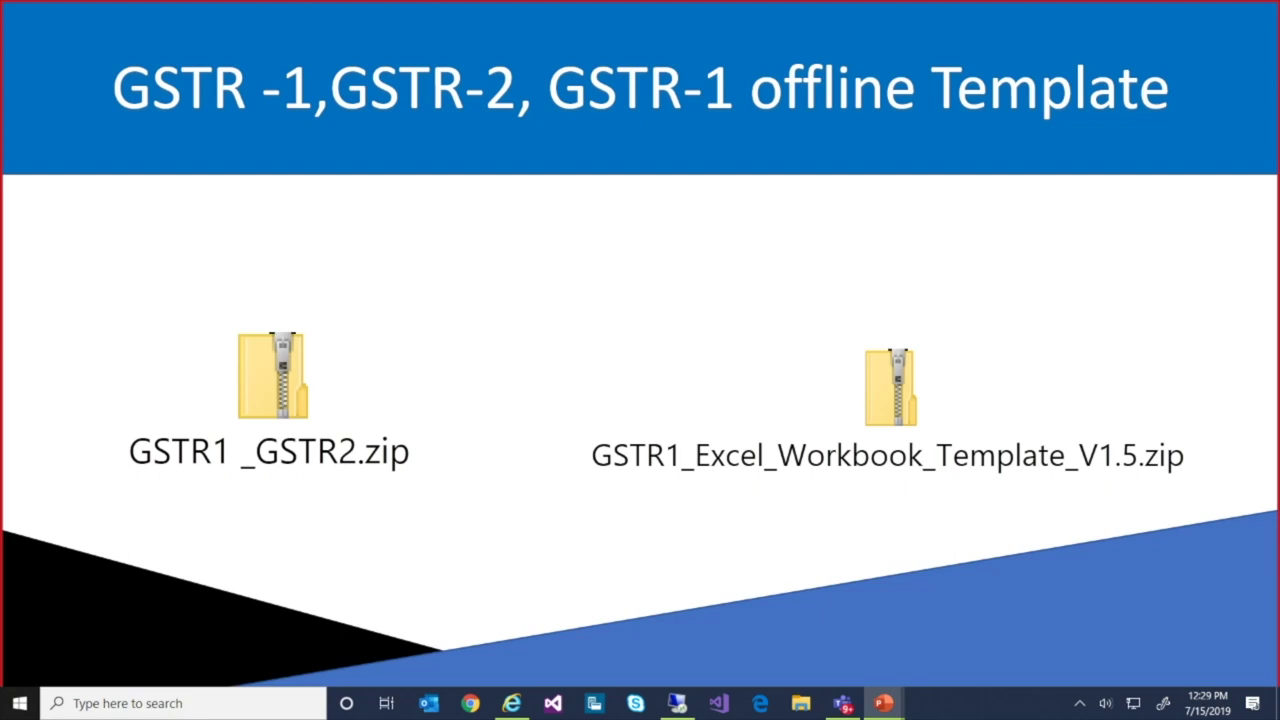
key(Right)
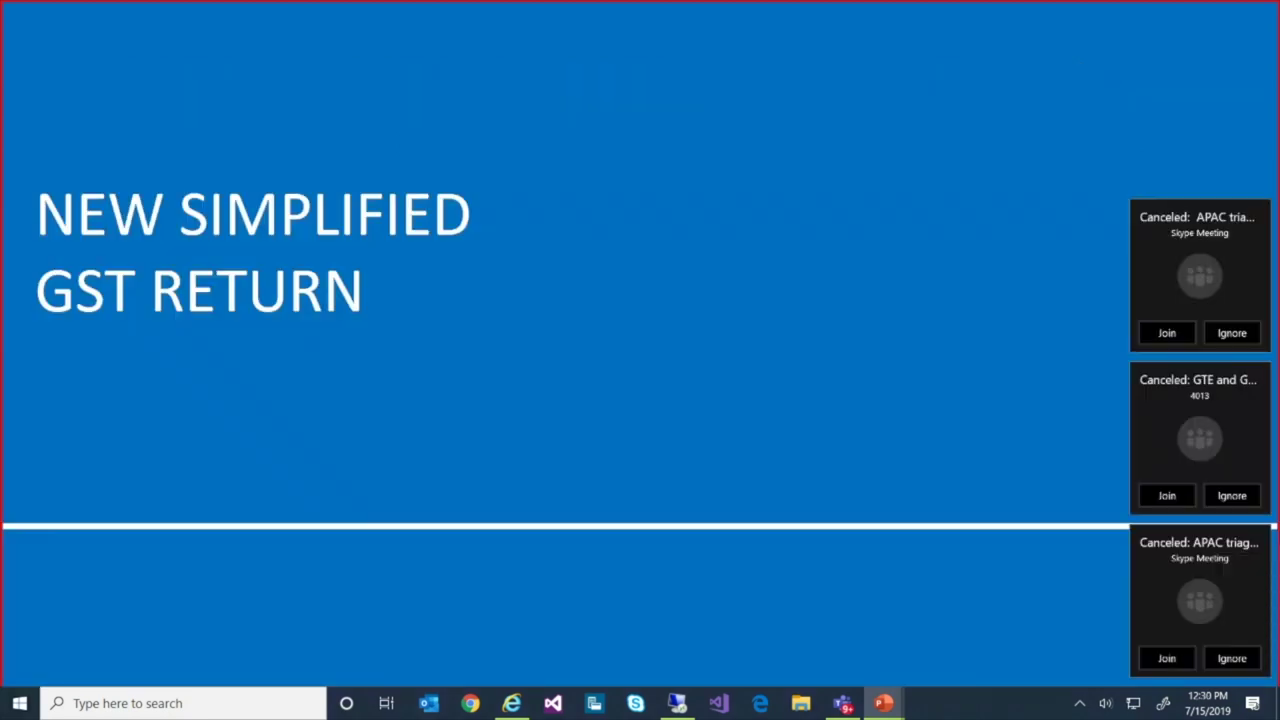
key(Right)
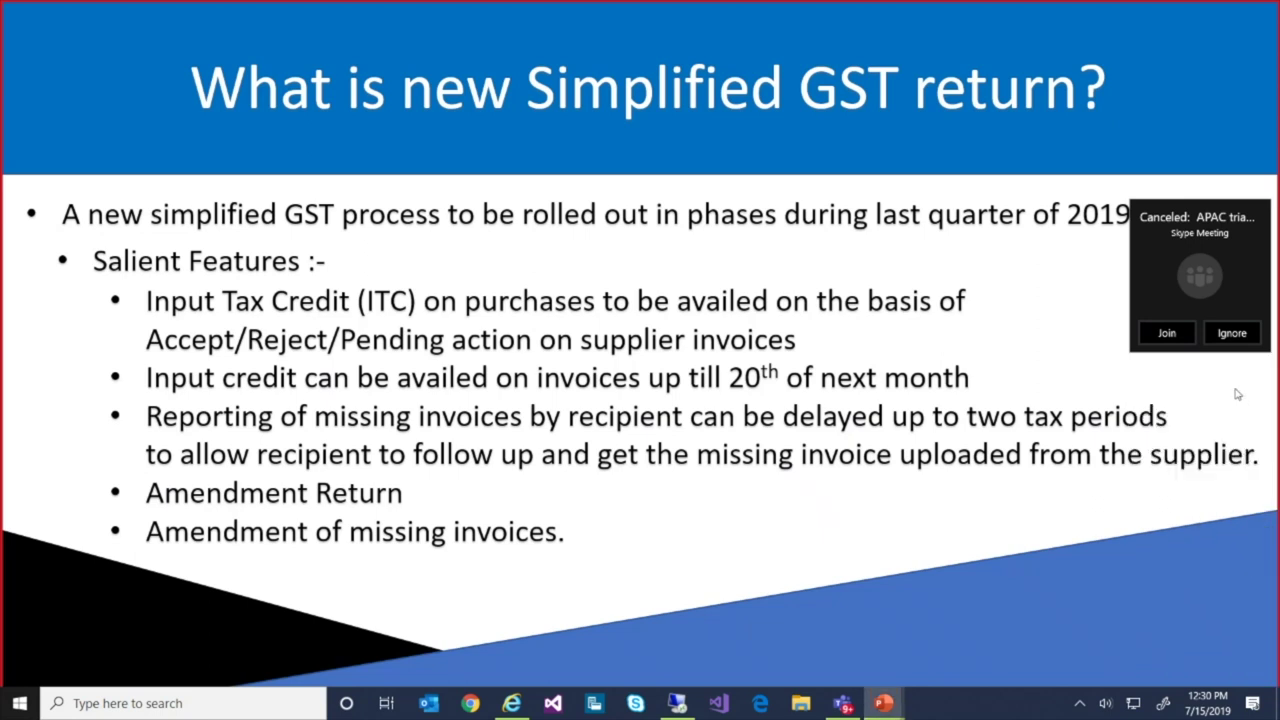
click(1234, 336)
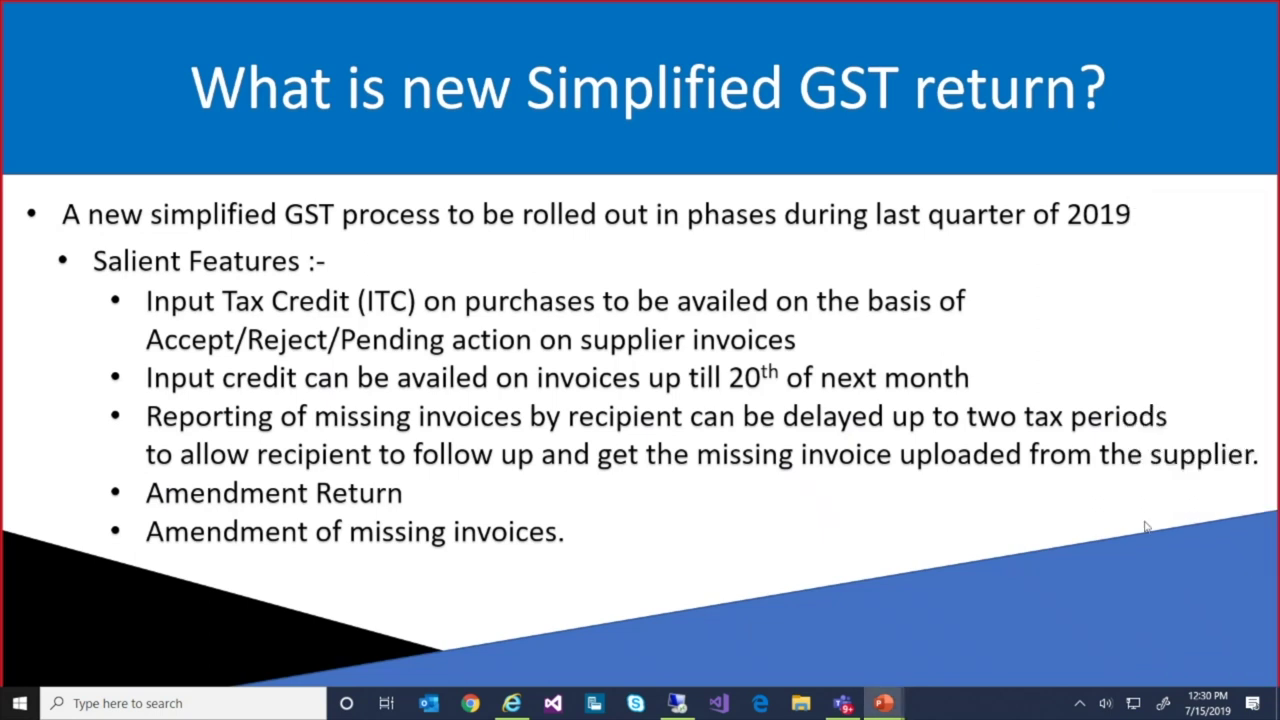